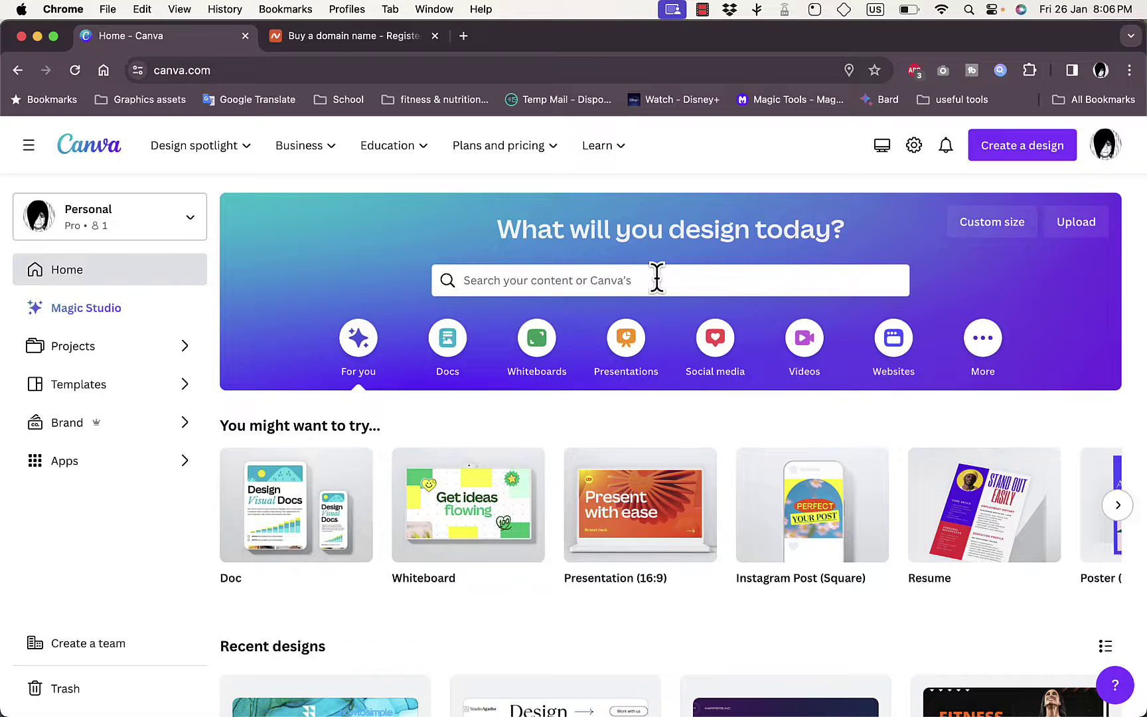
Search the template library for "website".
{"action": "left_click", "coordinate": [657, 278]}
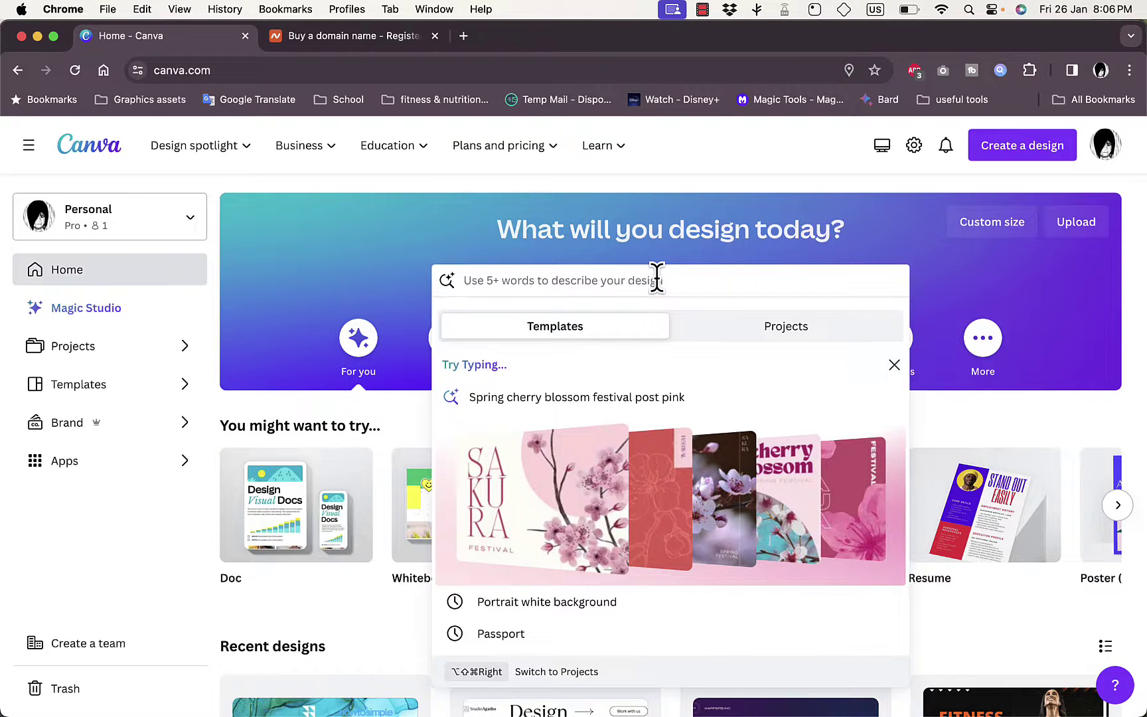
{"action": "type", "text": "web"}
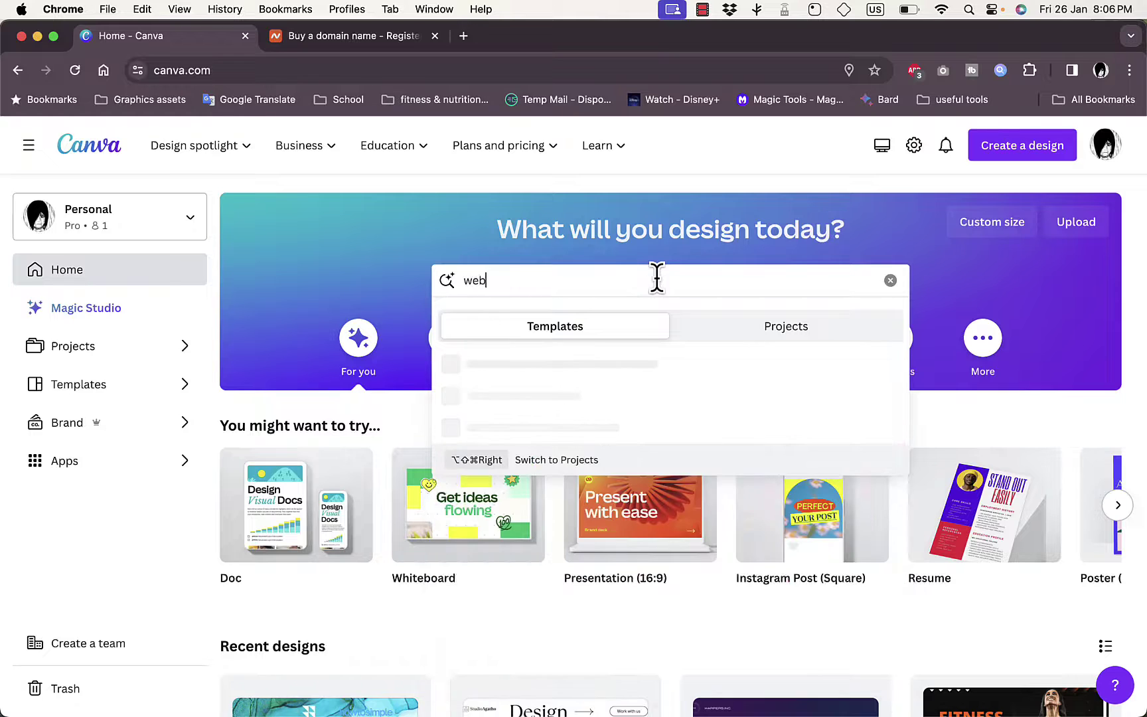
{"action": "type", "text": "site"}
{"action": "key", "text": "Return"}
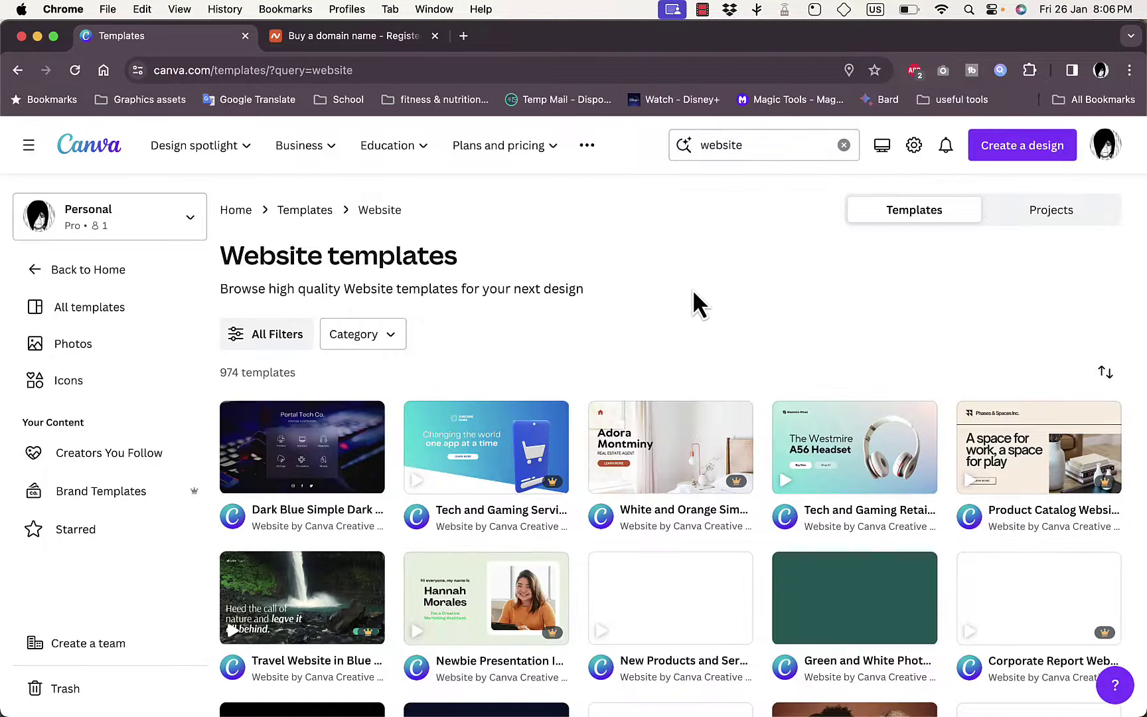
Browse the website templates and open the details of "Home Page Website in Beige Lilac Simple Vibrant Minimalism Style".
{"action": "scroll", "coordinate": [694, 293], "scroll_direction": "down", "scroll_amount": 5}
{"action": "scroll", "coordinate": [698, 303], "scroll_direction": "down", "scroll_amount": 4}
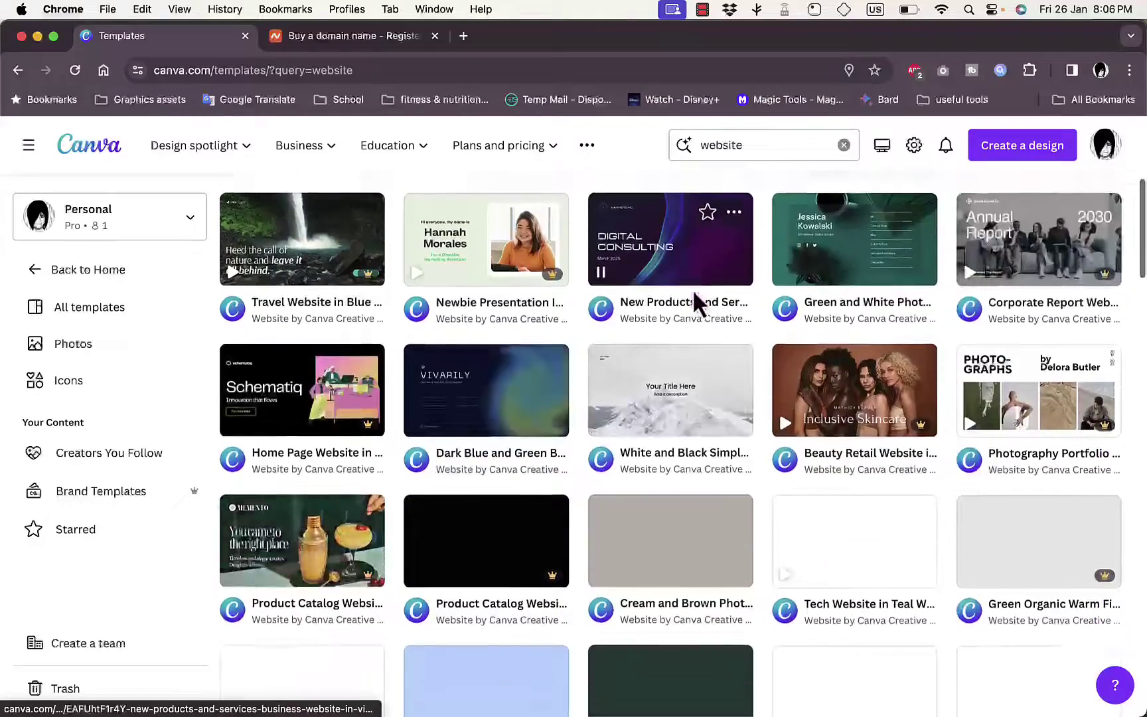
{"action": "scroll", "coordinate": [699, 302], "scroll_direction": "down", "scroll_amount": 5}
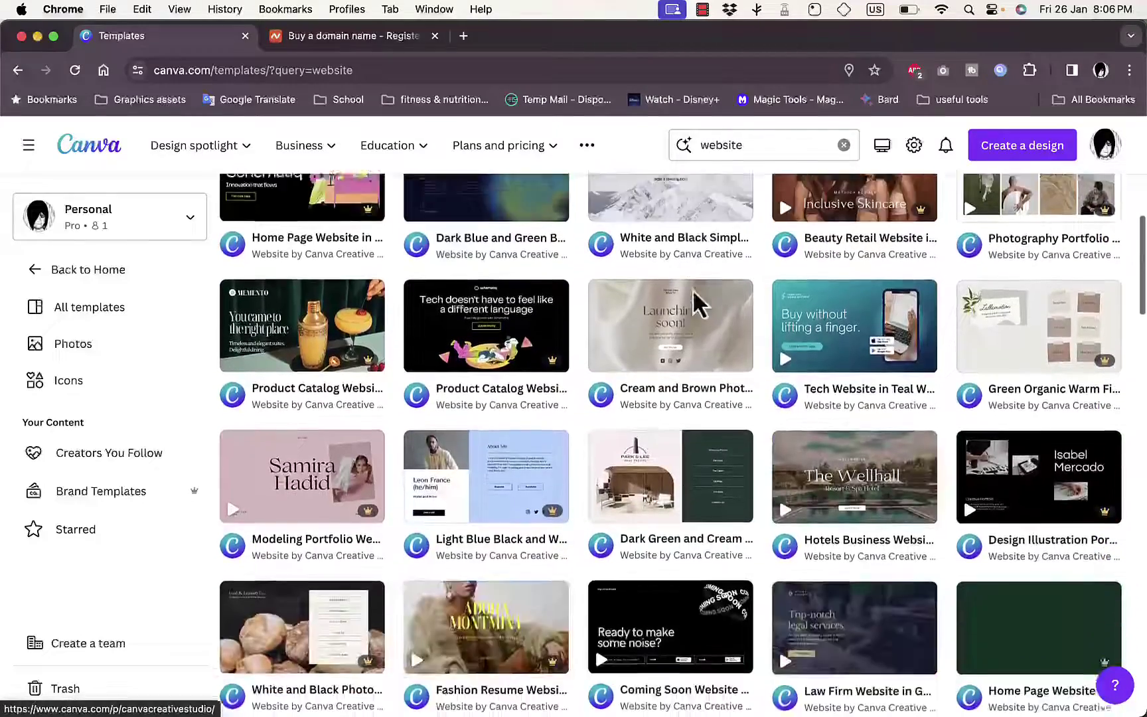
{"action": "scroll", "coordinate": [697, 302], "scroll_direction": "down", "scroll_amount": 1}
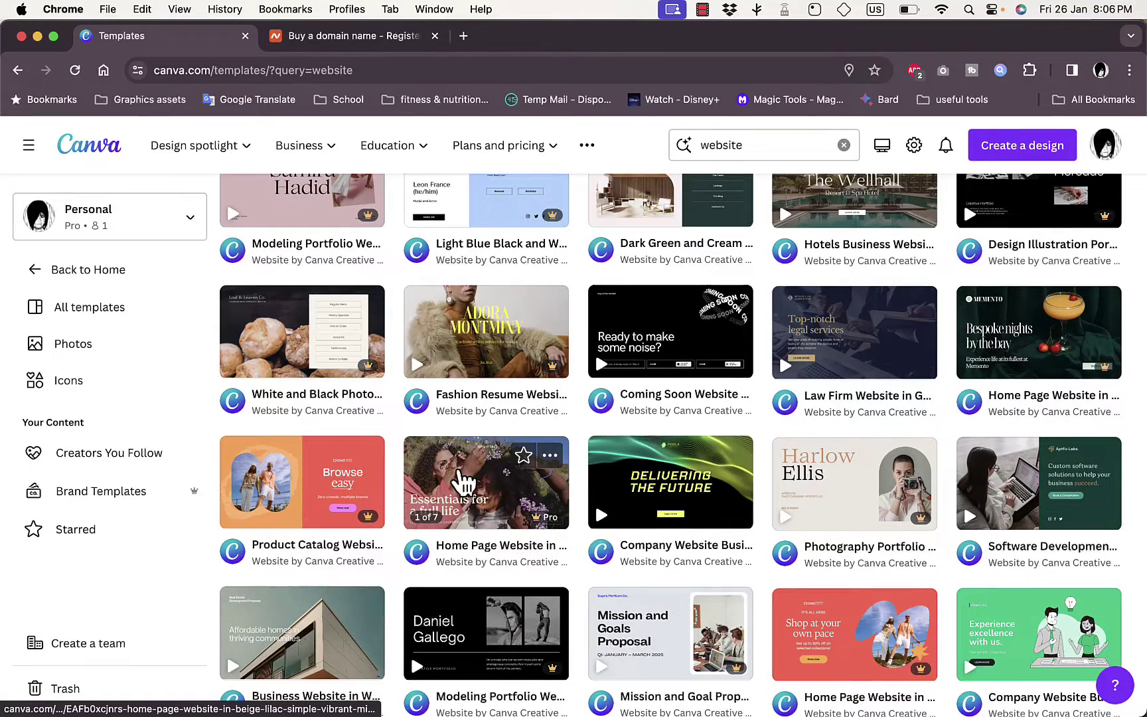
{"action": "left_click", "coordinate": [461, 483]}
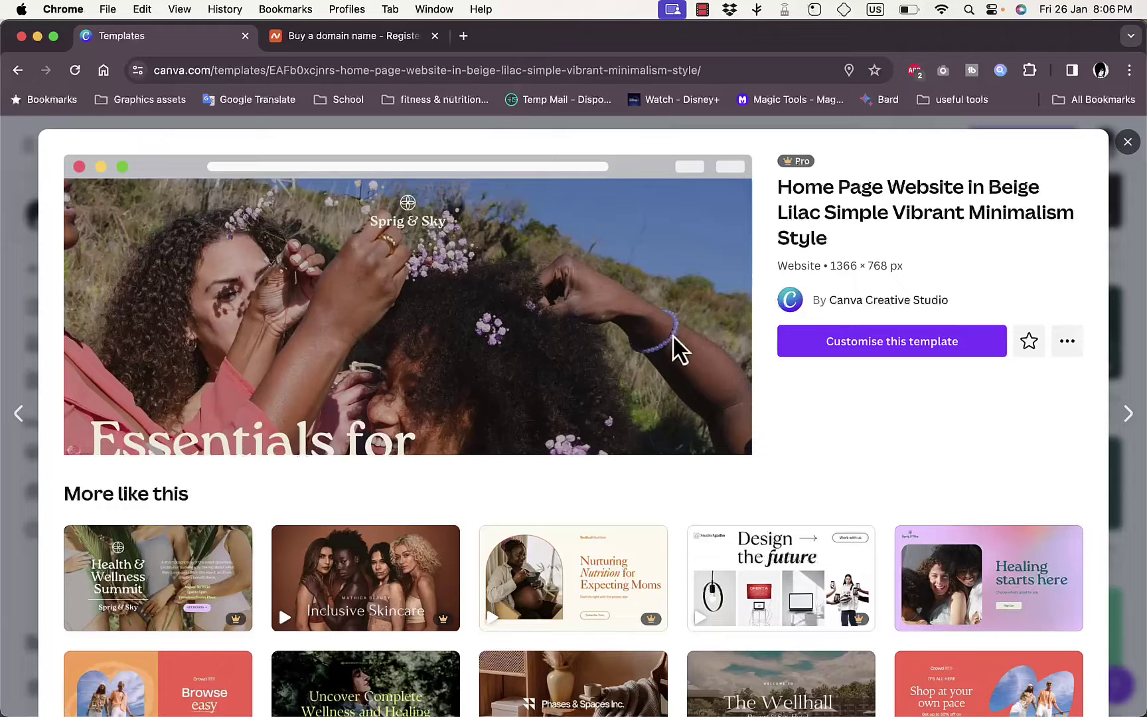
Look over the similar templates, and start customising the Beige Lilac home page template.
{"action": "scroll", "coordinate": [604, 583], "scroll_direction": "down", "scroll_amount": 5}
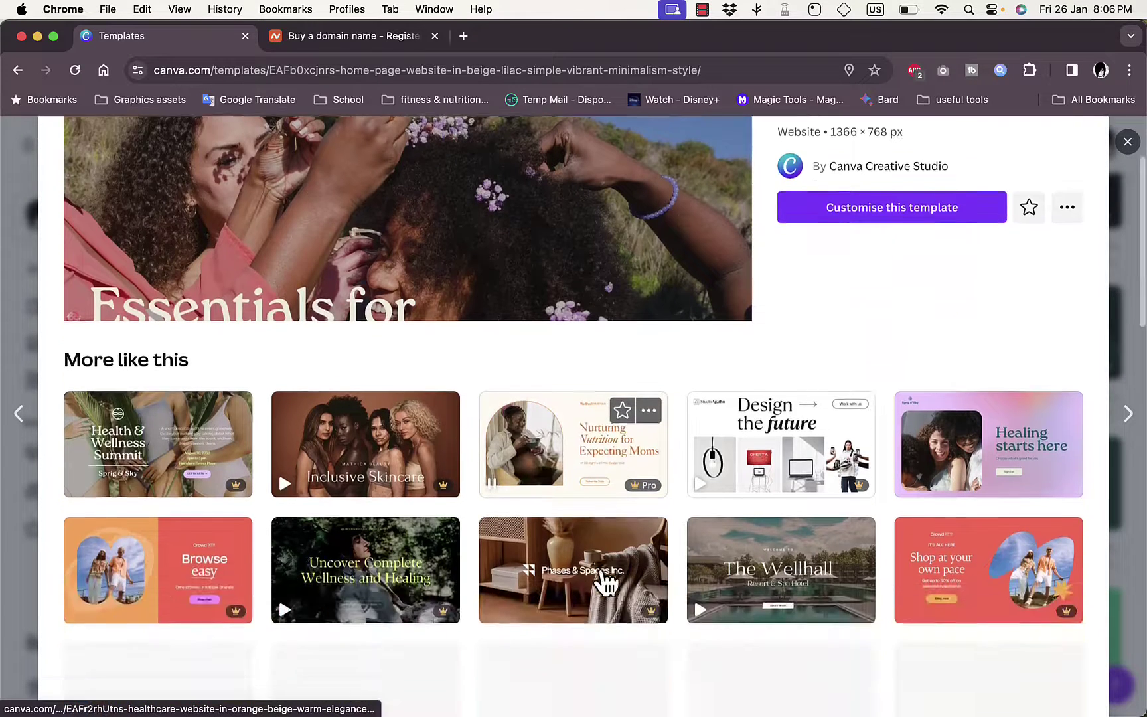
{"action": "scroll", "coordinate": [604, 583], "scroll_direction": "down", "scroll_amount": 7}
{"action": "scroll", "coordinate": [604, 584], "scroll_direction": "up", "scroll_amount": 12}
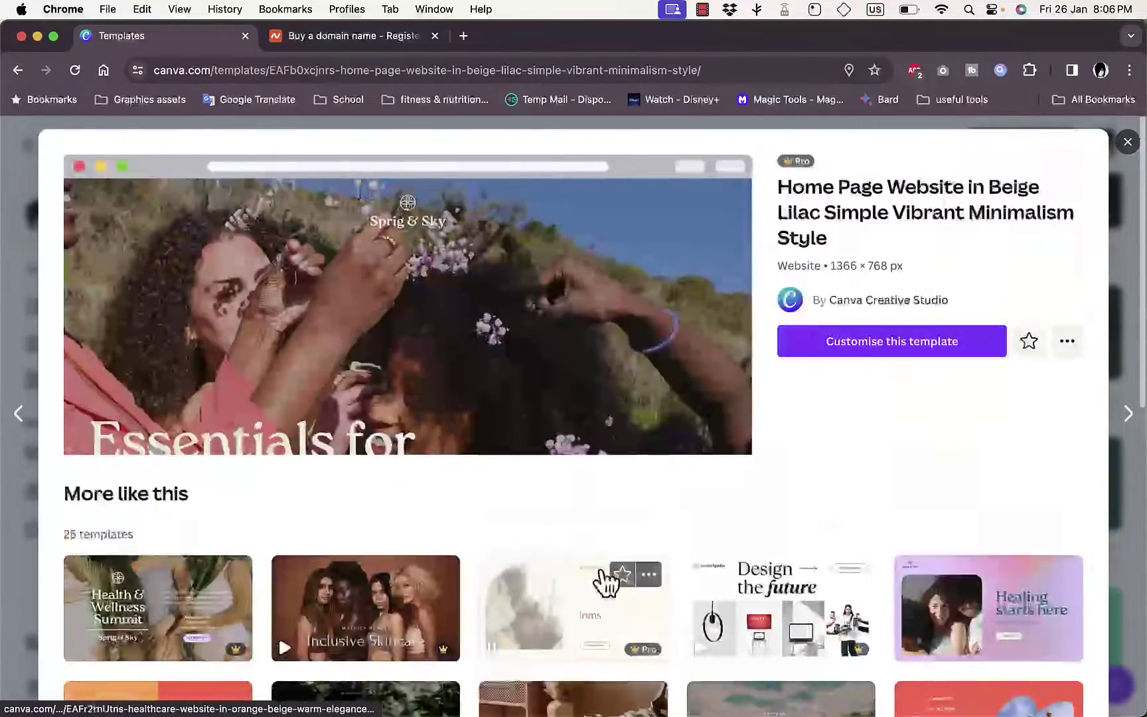
{"action": "left_click", "coordinate": [886, 345]}
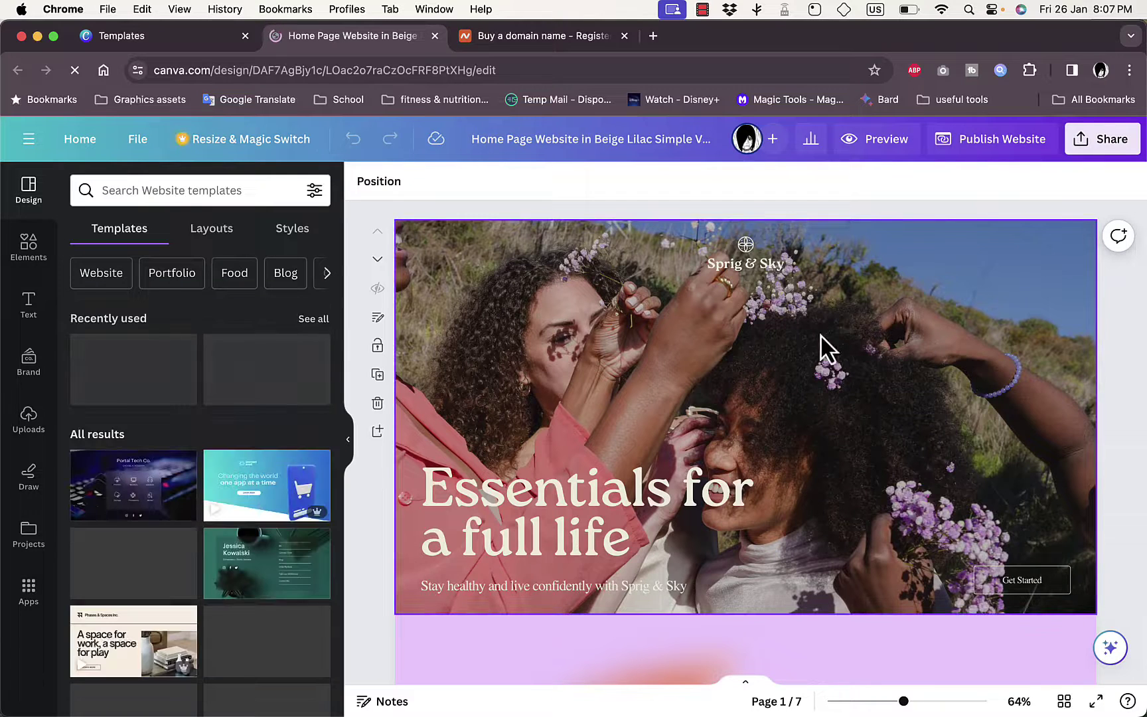
Replace the hero heading "Essentials for a full life" with "test website".
{"action": "double_click", "coordinate": [628, 540]}
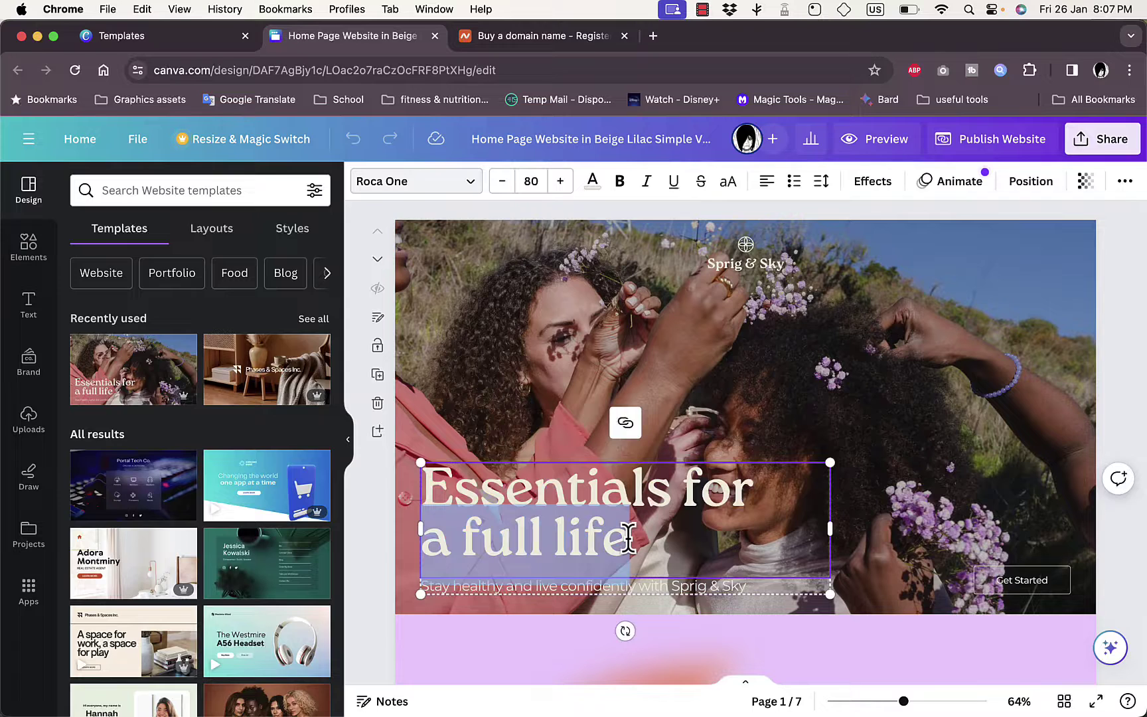
{"action": "left_click", "coordinate": [628, 540]}
{"action": "double_click", "coordinate": [629, 540]}
{"action": "triple_click", "coordinate": [628, 540]}
{"action": "left_click", "coordinate": [627, 540]}
{"action": "left_click_drag", "start_coordinate": [627, 540], "coordinate": [415, 499]}
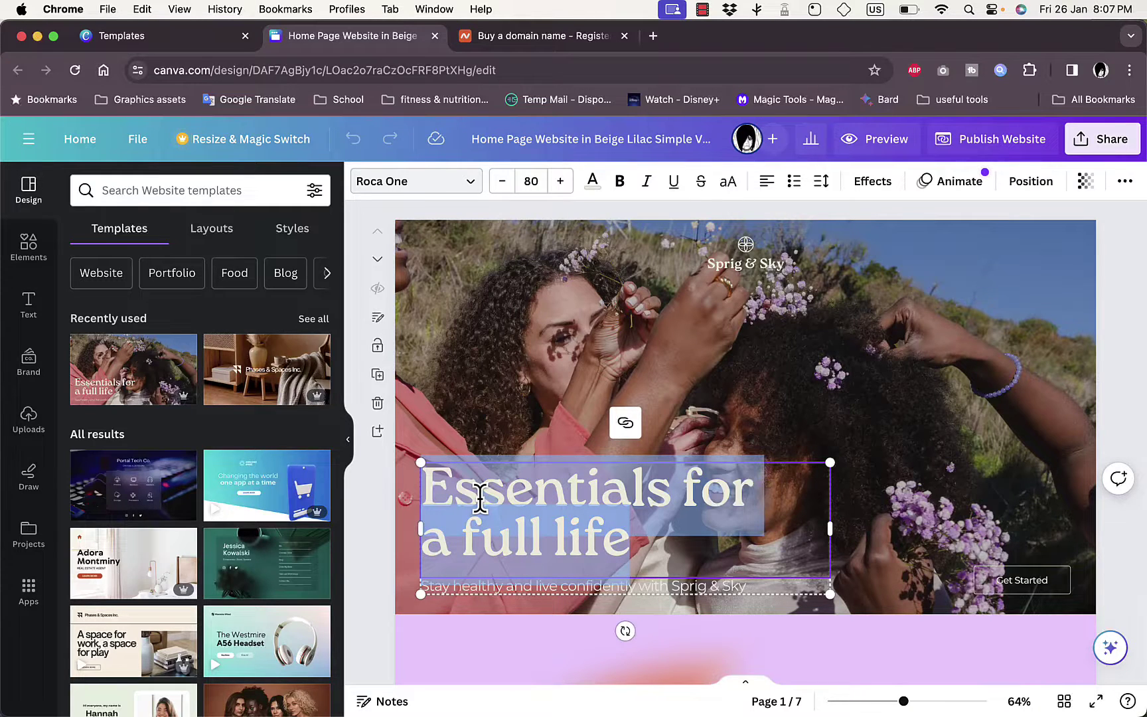
{"action": "type", "text": "test"}
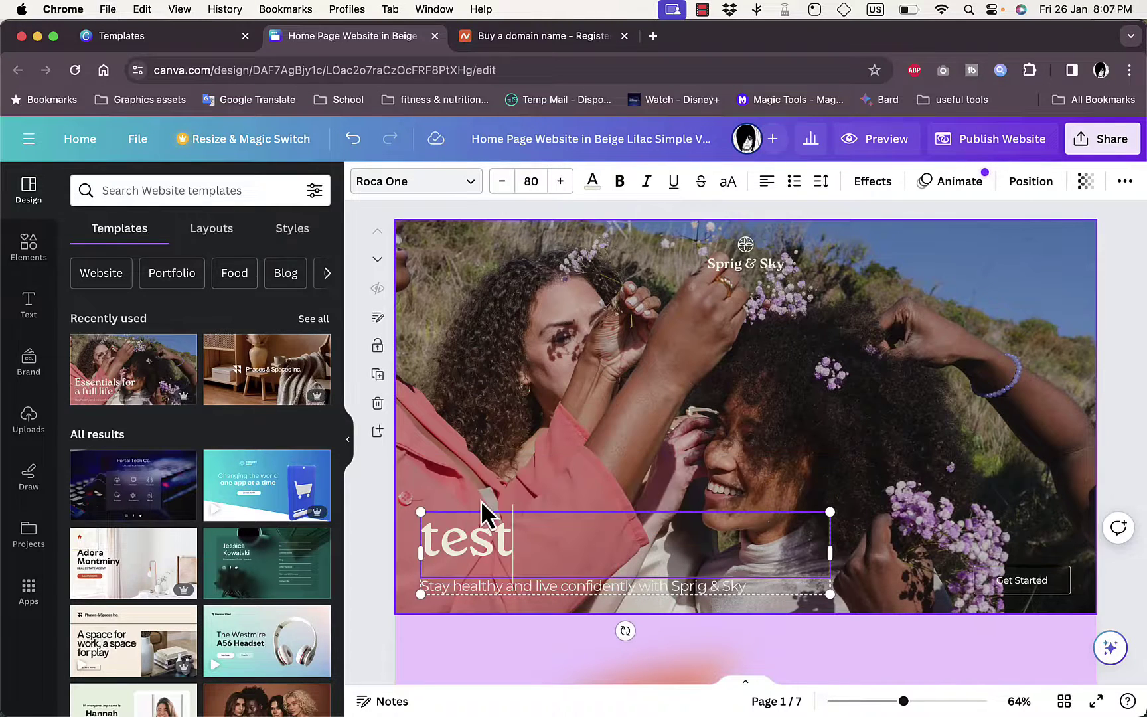
{"action": "type", "text": " website"}
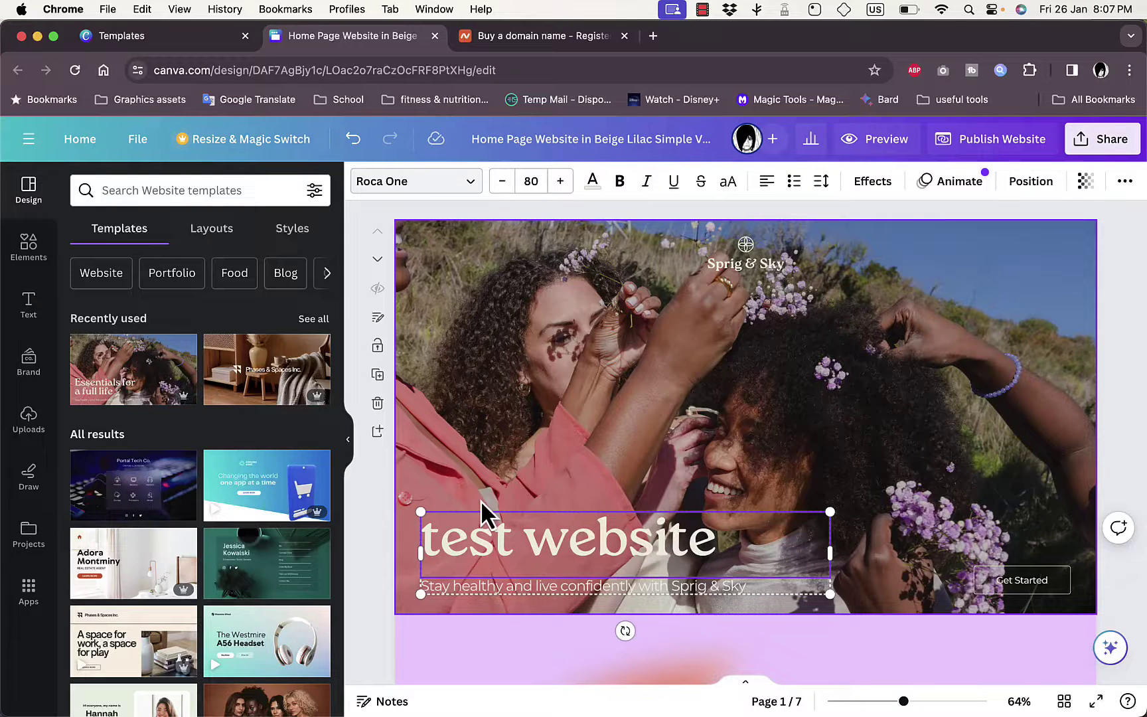
Centre the "test website" heading and recolour it with the blue from the photo colours.
{"action": "triple_click", "coordinate": [488, 532]}
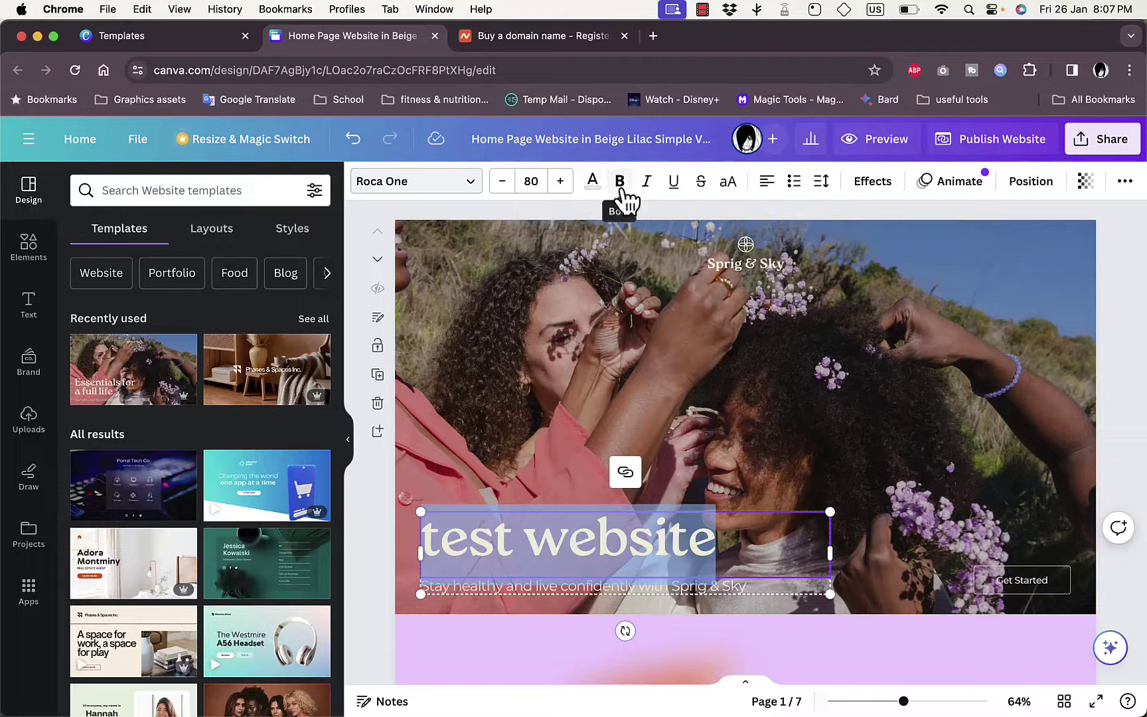
{"action": "left_click", "coordinate": [766, 186]}
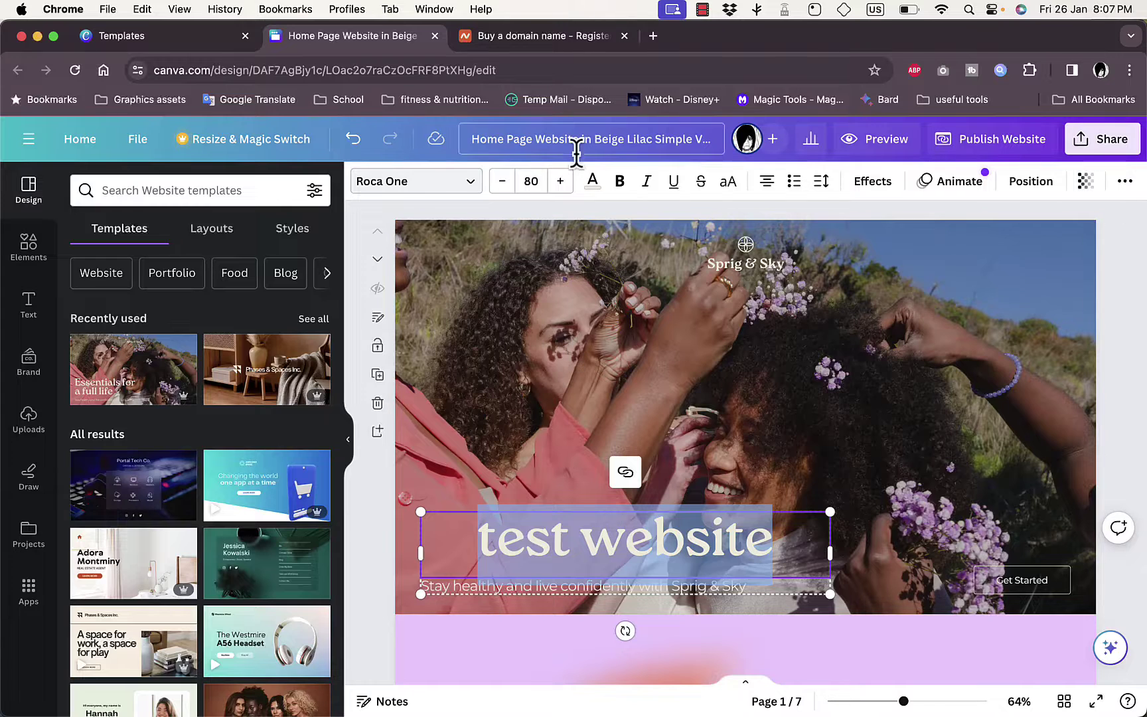
{"action": "left_click", "coordinate": [606, 189]}
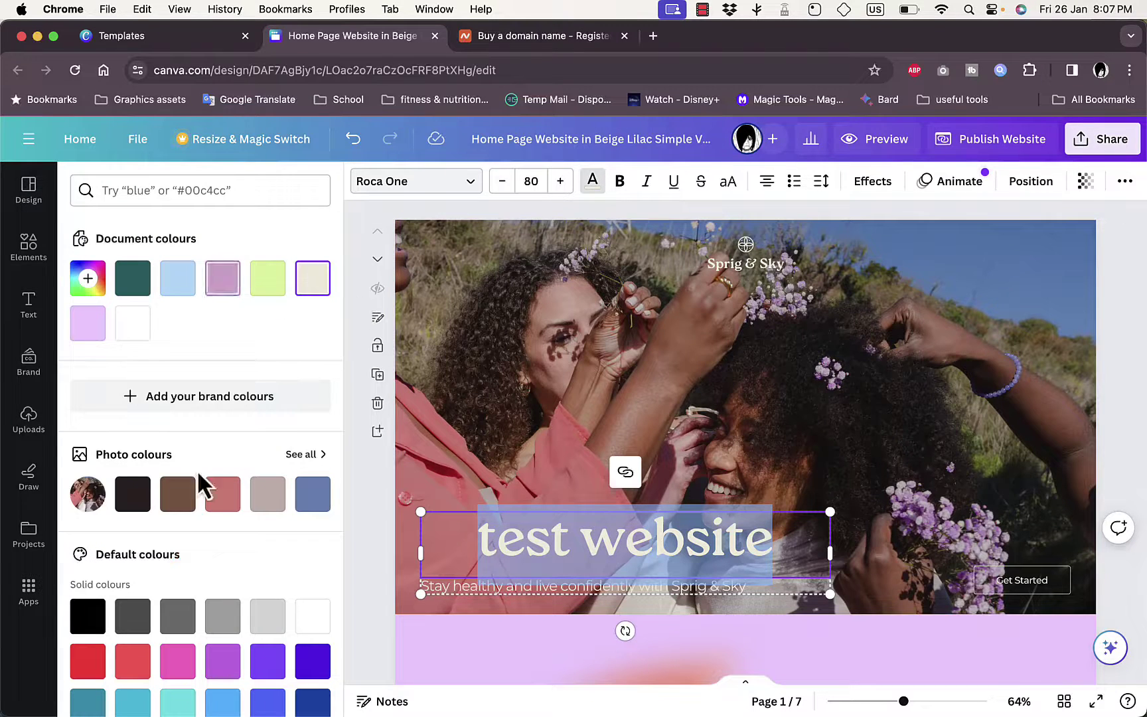
{"action": "left_click", "coordinate": [311, 501]}
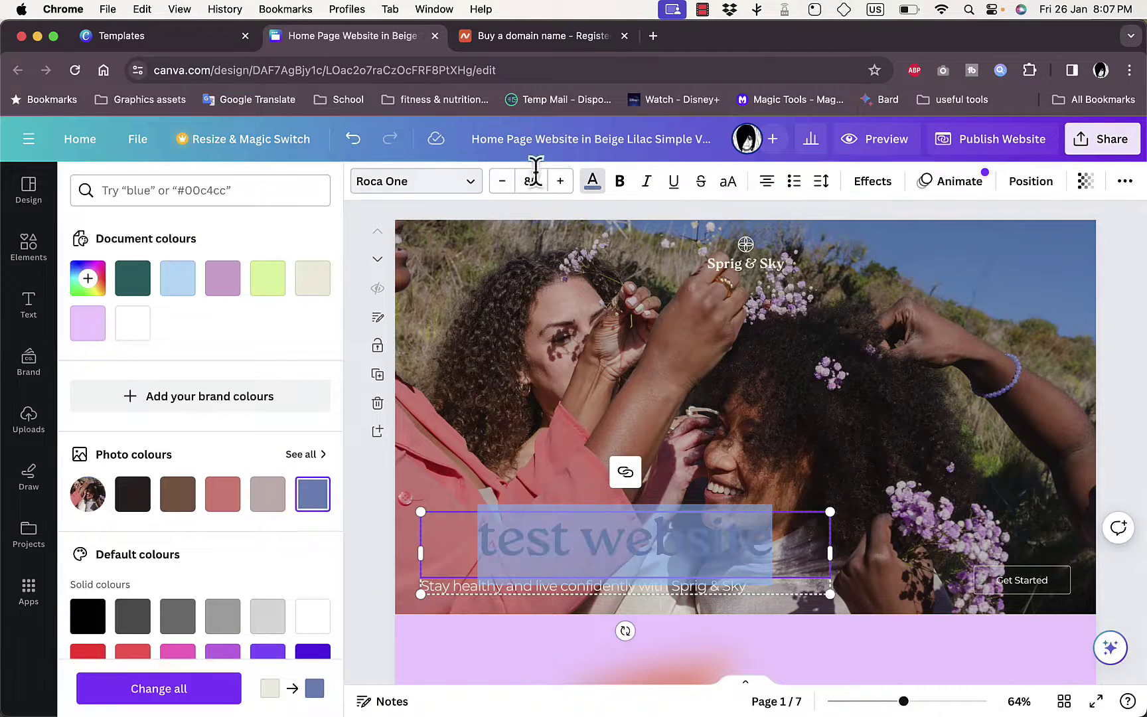
Make the "test website" heading bold, italic and underlined.
{"action": "left_click", "coordinate": [620, 181]}
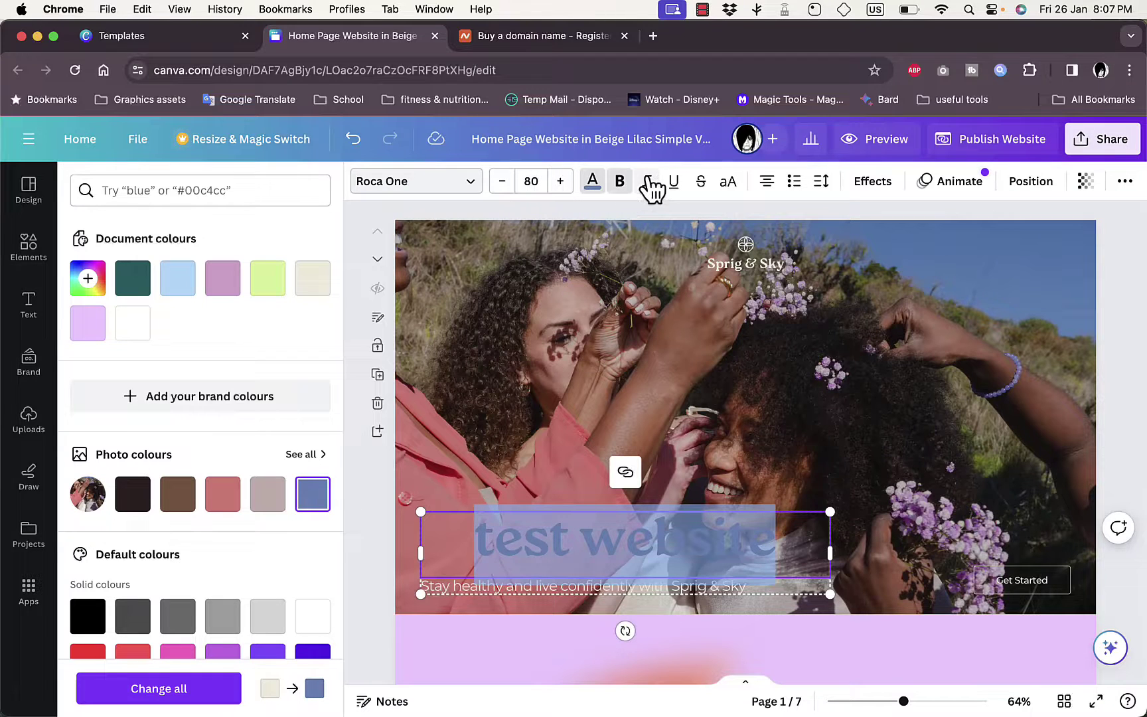
{"action": "left_click", "coordinate": [647, 182]}
{"action": "left_click", "coordinate": [674, 181]}
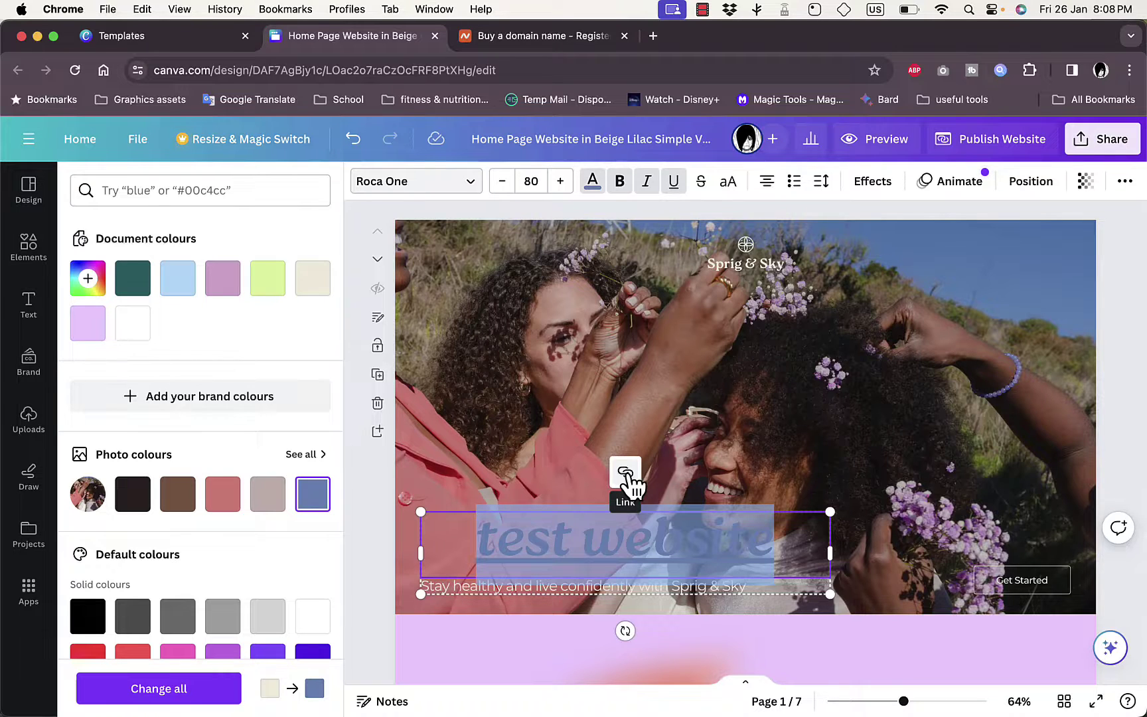
Set the border weight of the hero's "Get Started" button to 7.
{"action": "left_click", "coordinate": [1028, 593]}
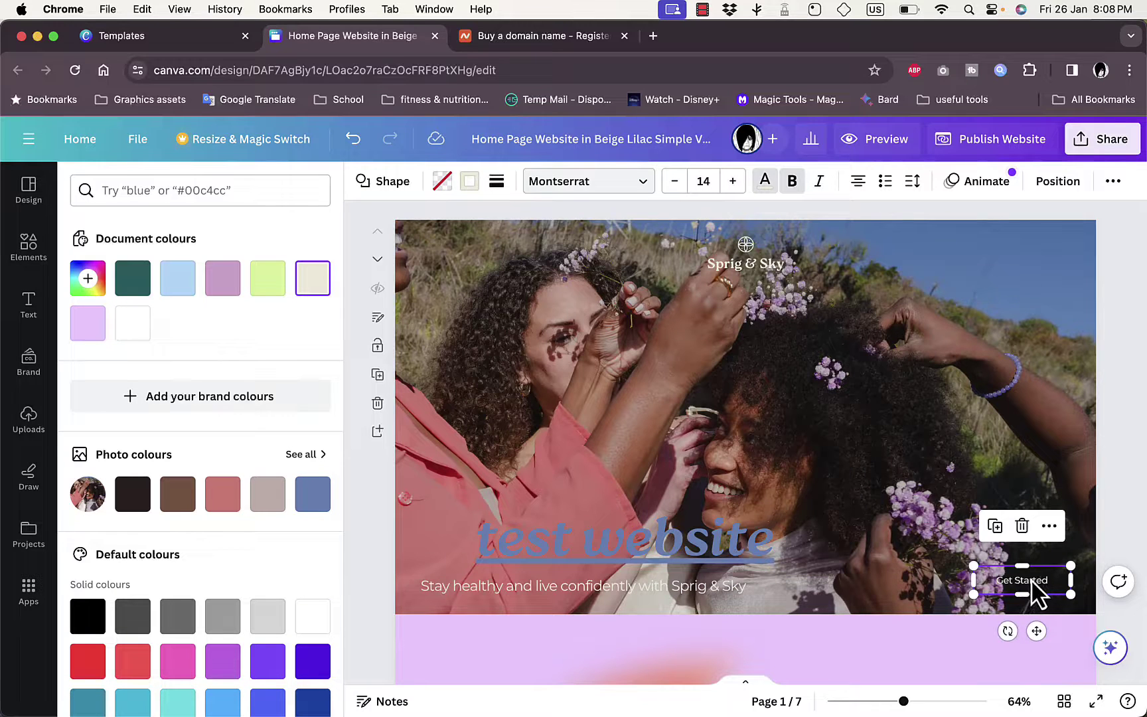
{"action": "left_click", "coordinate": [499, 182]}
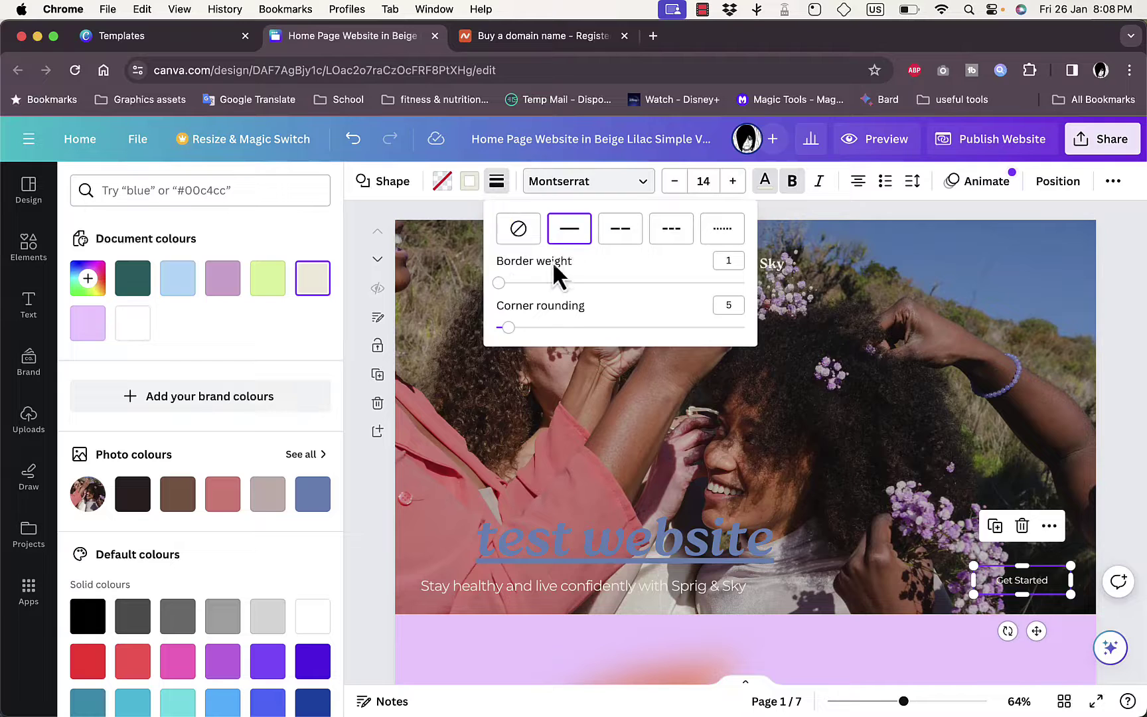
{"action": "mouse_move", "coordinate": [500, 283]}
{"action": "left_mouse_down"}
{"action": "mouse_move", "coordinate": [548, 283]}
{"action": "mouse_move", "coordinate": [513, 282]}
{"action": "left_mouse_up"}
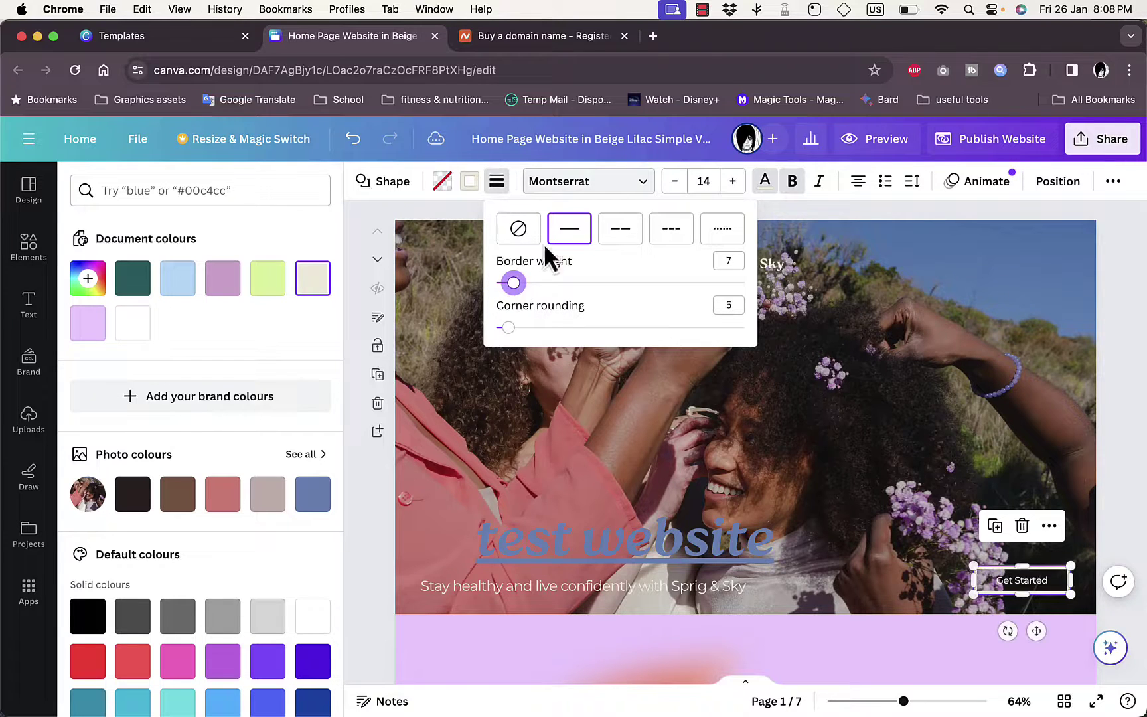
{"action": "left_click", "coordinate": [767, 189]}
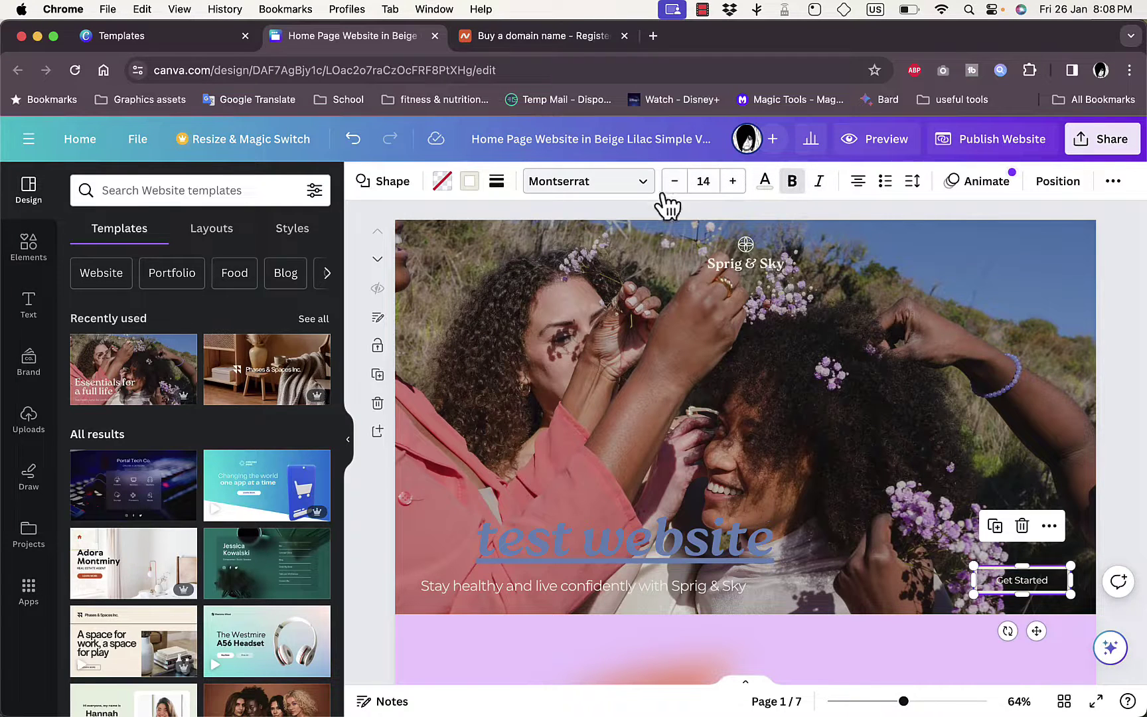
Colour the "Get Started" button's border light blue from the document colours and its text pink from the default colours.
{"action": "left_click", "coordinate": [470, 184]}
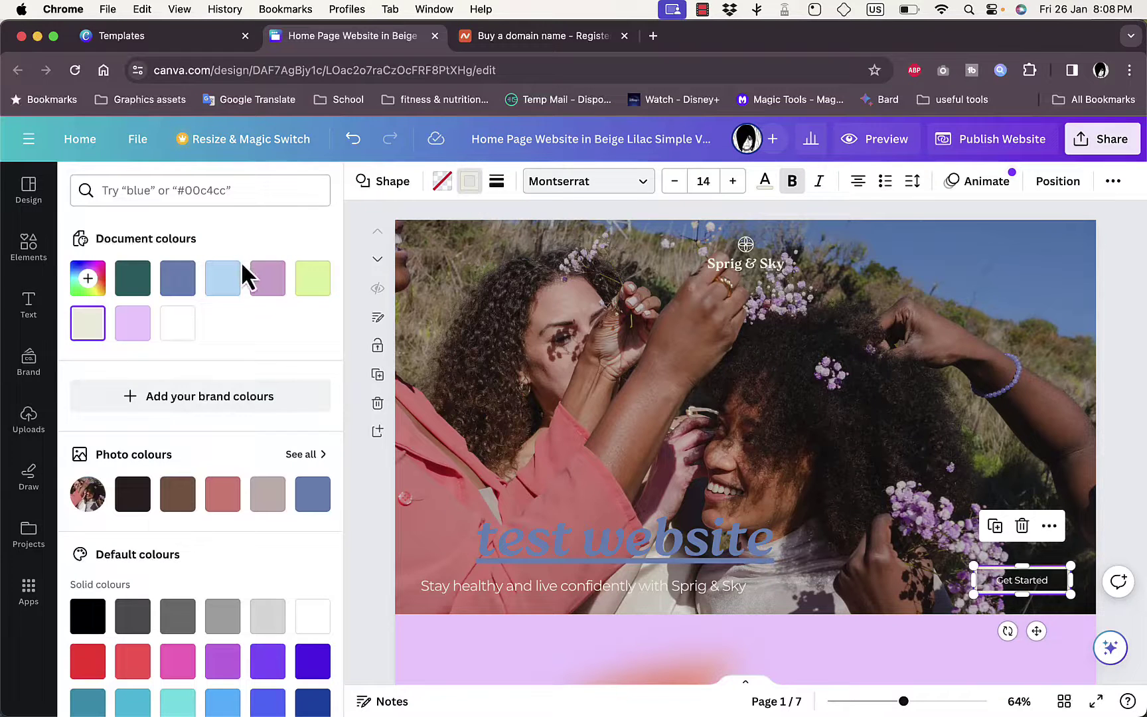
{"action": "left_click", "coordinate": [226, 284]}
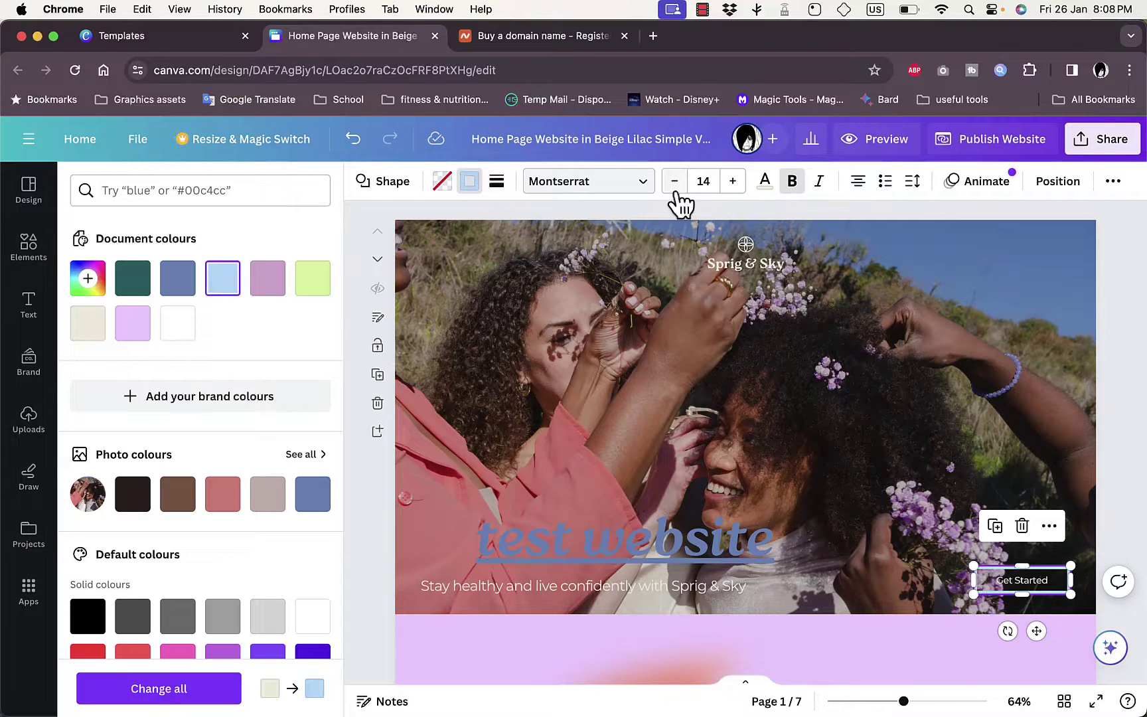
{"action": "left_click", "coordinate": [765, 183]}
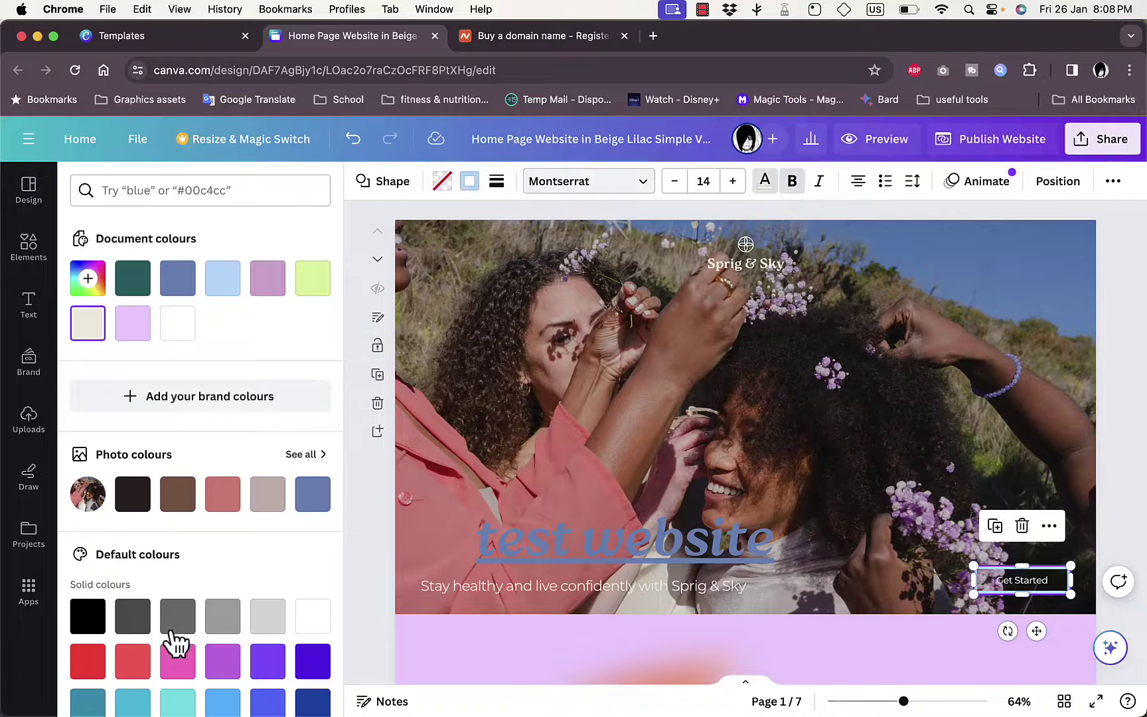
{"action": "left_click", "coordinate": [177, 660]}
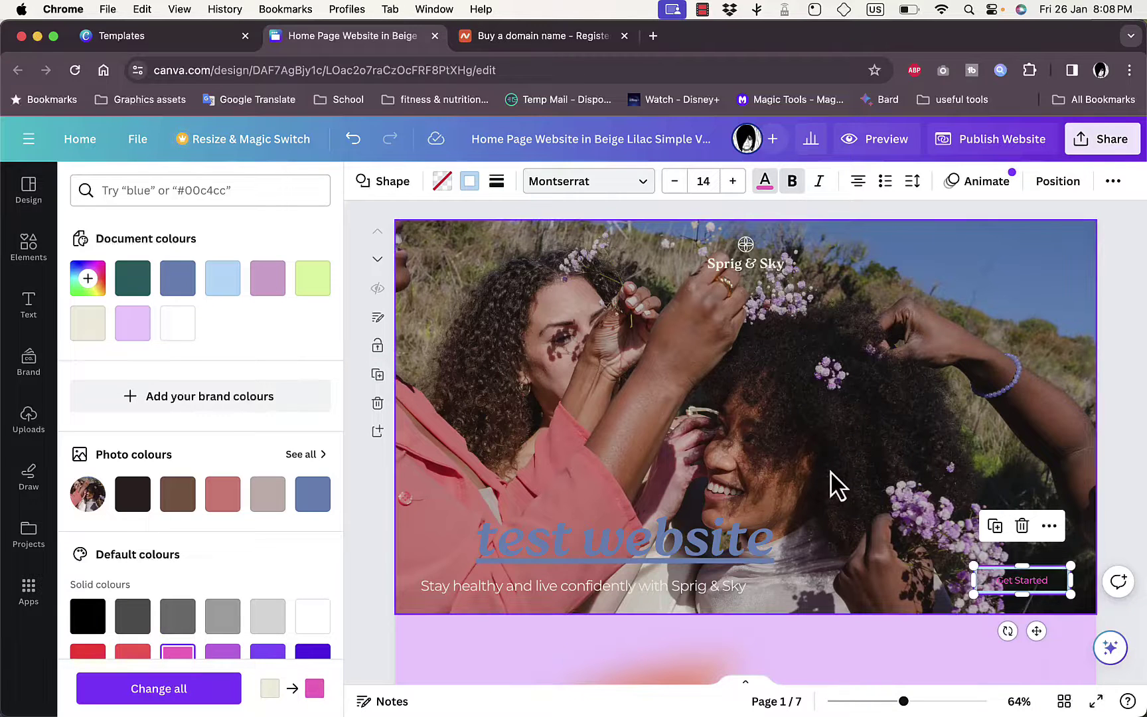
Examine the adjustments, filters and effects available for the hero background photo, and its transparency setting.
{"action": "left_click", "coordinate": [1007, 342]}
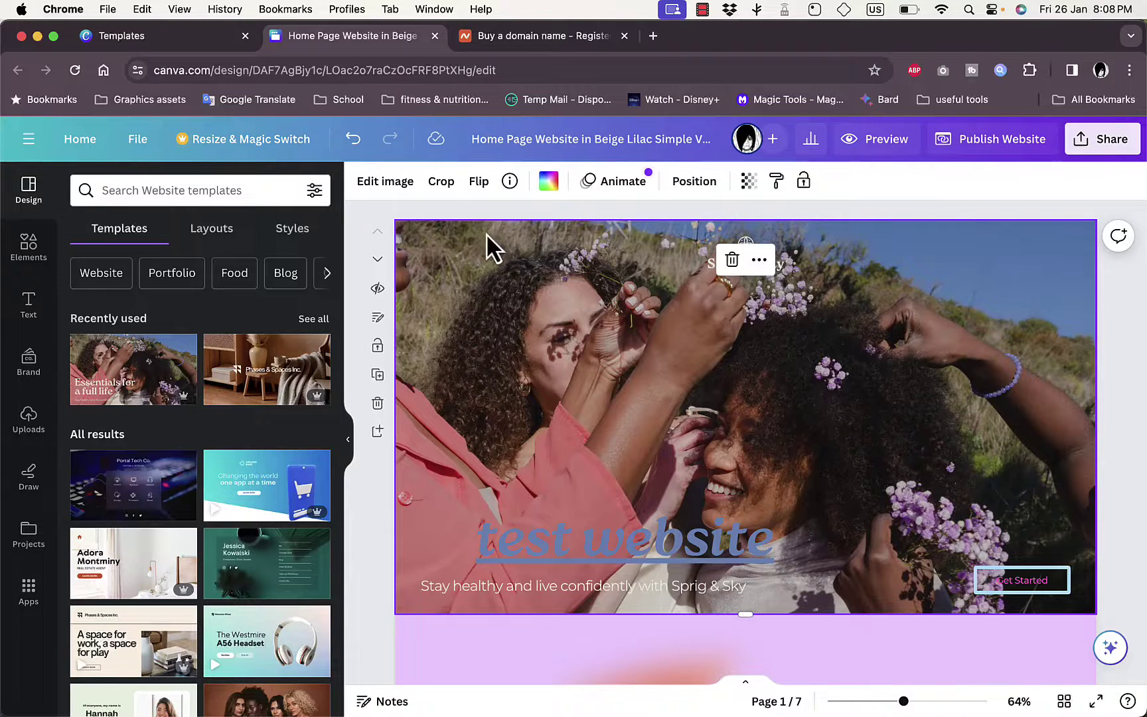
{"action": "left_click", "coordinate": [412, 193]}
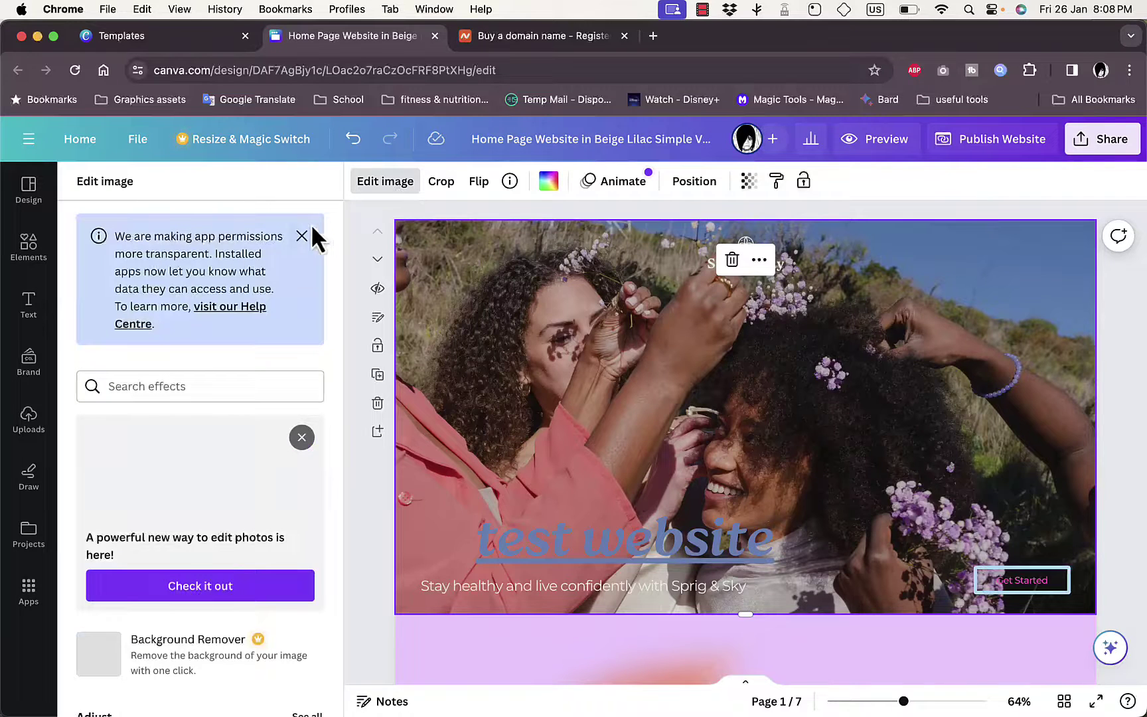
{"action": "left_click", "coordinate": [302, 236]}
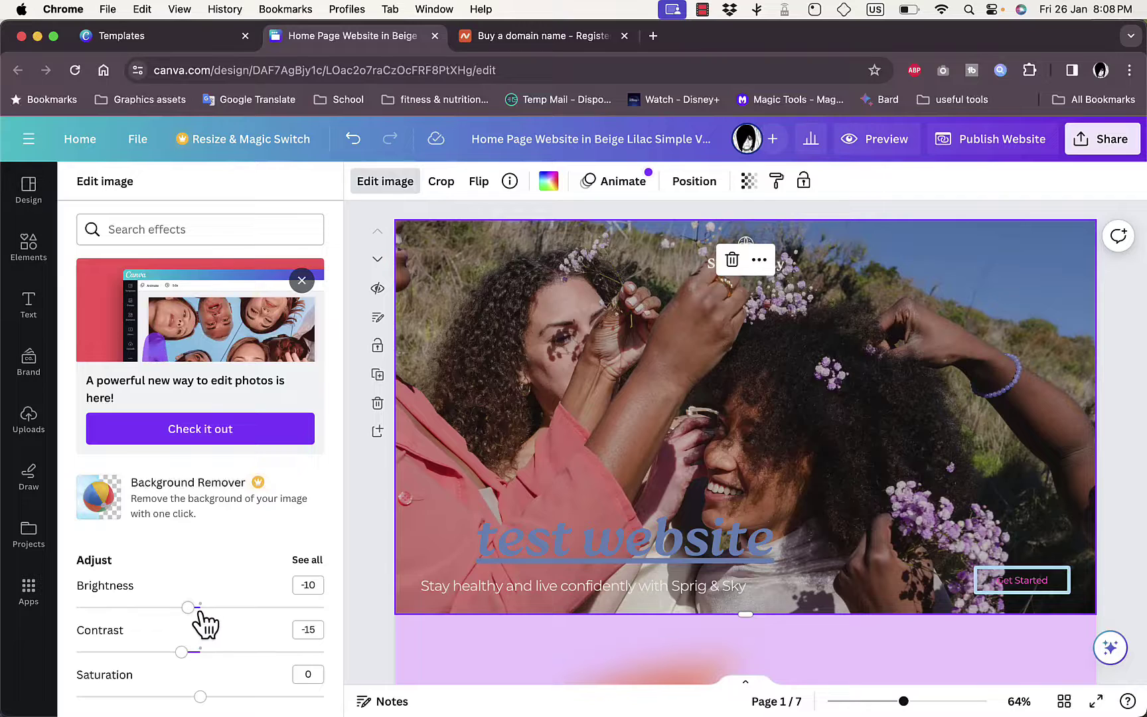
{"action": "scroll", "coordinate": [197, 623], "scroll_direction": "down", "scroll_amount": 10}
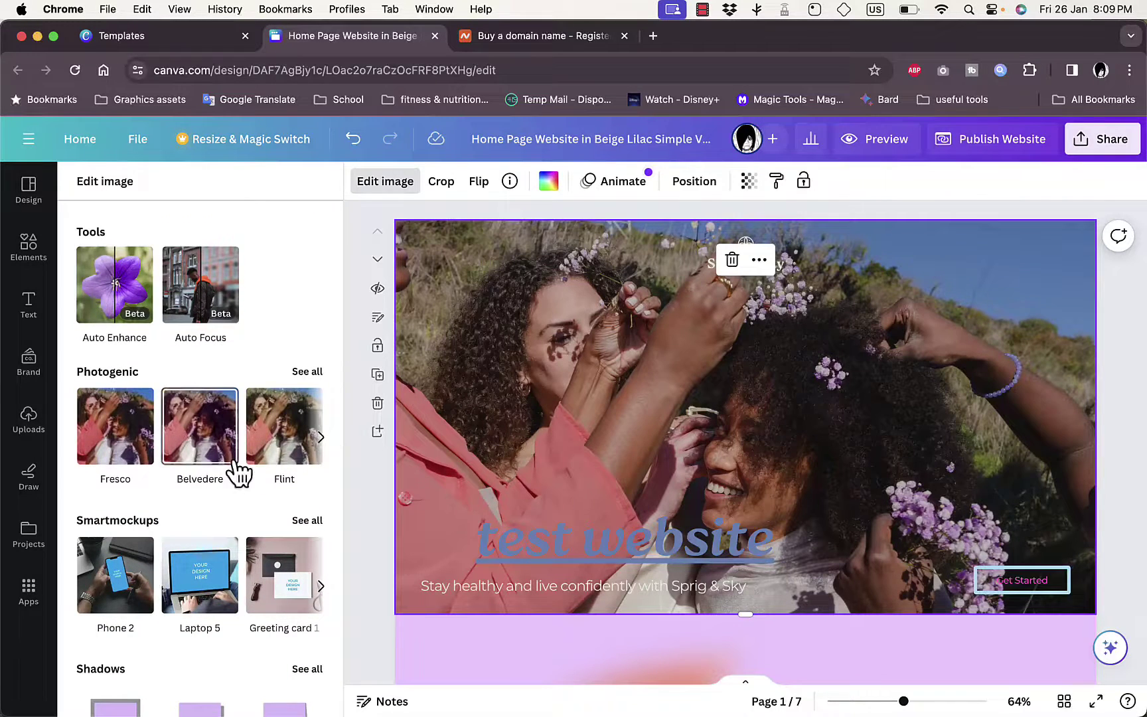
{"action": "scroll", "coordinate": [236, 470], "scroll_direction": "down", "scroll_amount": 2}
{"action": "scroll", "coordinate": [235, 470], "scroll_direction": "up", "scroll_amount": 2}
{"action": "scroll", "coordinate": [246, 418], "scroll_direction": "down", "scroll_amount": 2}
{"action": "scroll", "coordinate": [256, 362], "scroll_direction": "up", "scroll_amount": 2}
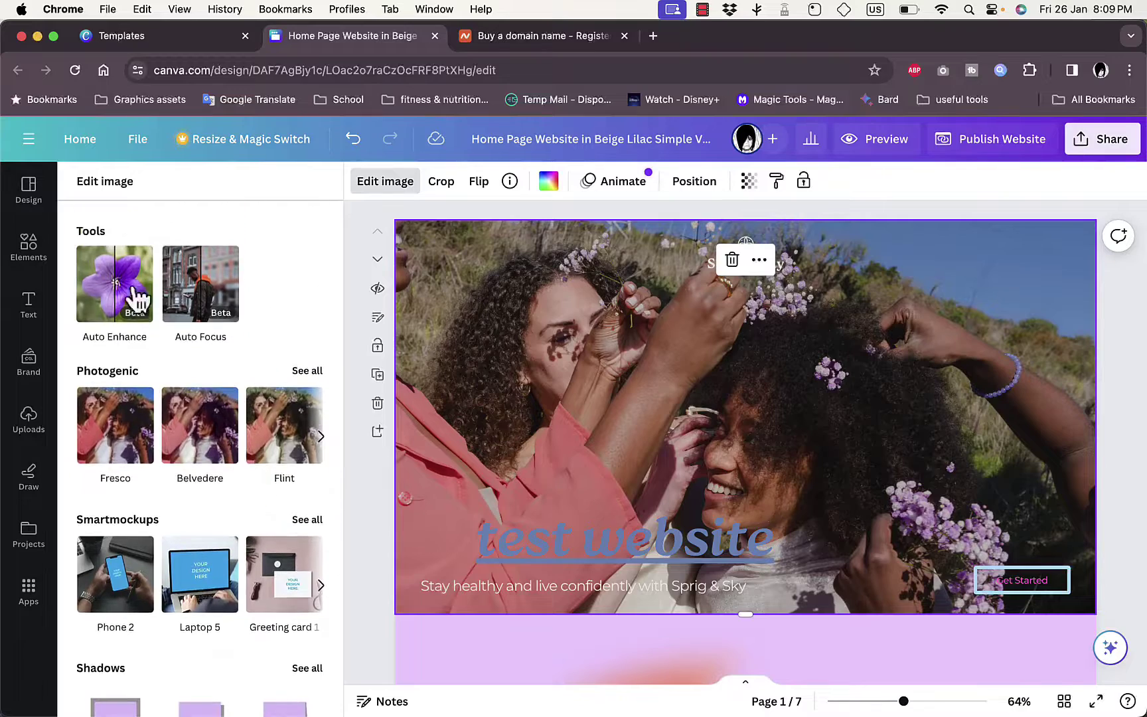
{"action": "scroll", "coordinate": [251, 366], "scroll_direction": "down", "scroll_amount": 10}
{"action": "scroll", "coordinate": [252, 363], "scroll_direction": "down", "scroll_amount": 4}
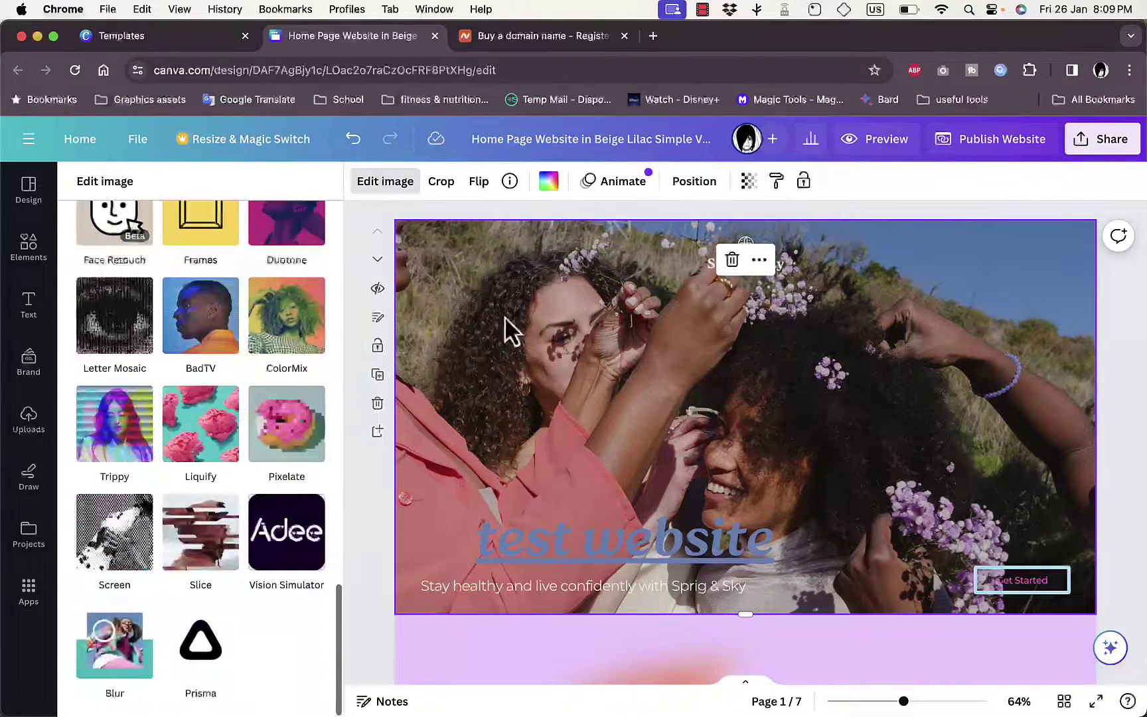
{"action": "left_click", "coordinate": [762, 187]}
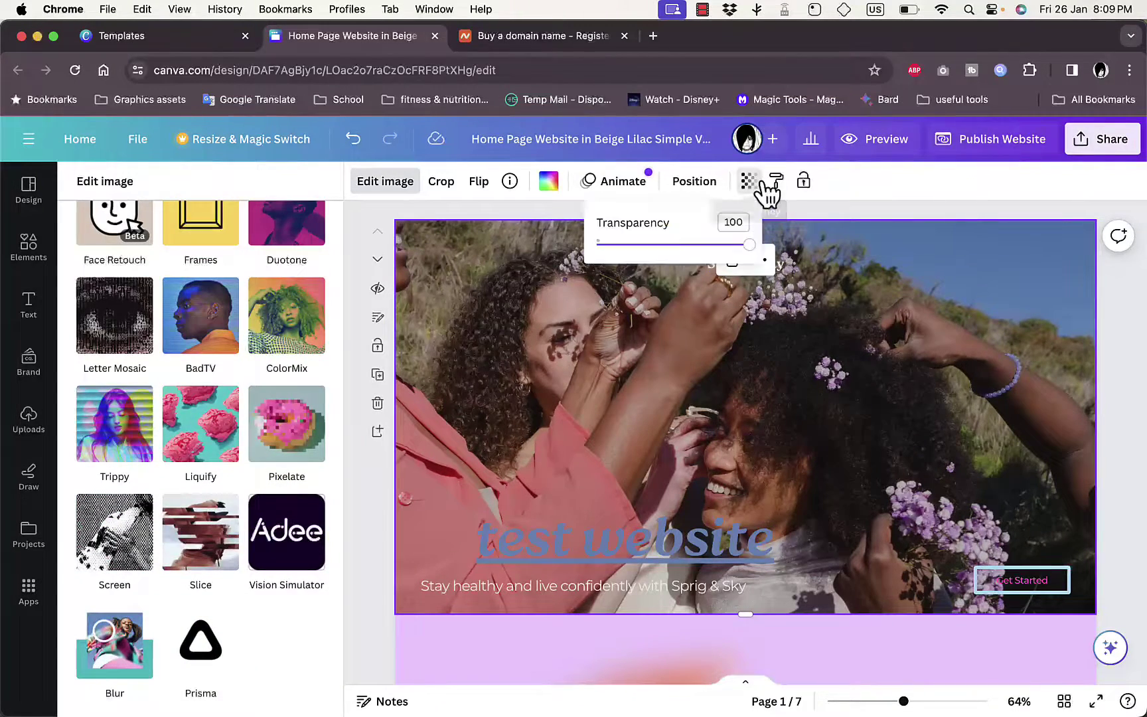
Try adjusting the hero background photo's transparency, leaving it at 100.
{"action": "mouse_move", "coordinate": [750, 247]}
{"action": "left_mouse_down"}
{"action": "mouse_move", "coordinate": [648, 253]}
{"action": "mouse_move", "coordinate": [763, 243]}
{"action": "left_mouse_up"}
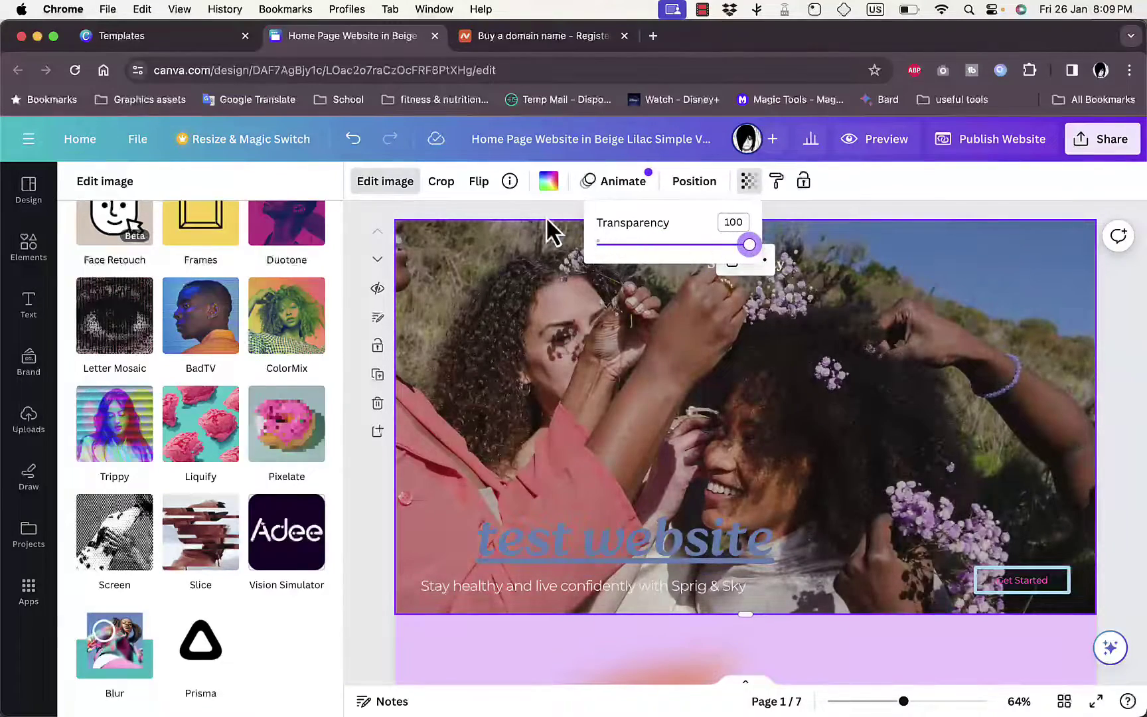
{"action": "left_click", "coordinate": [504, 222]}
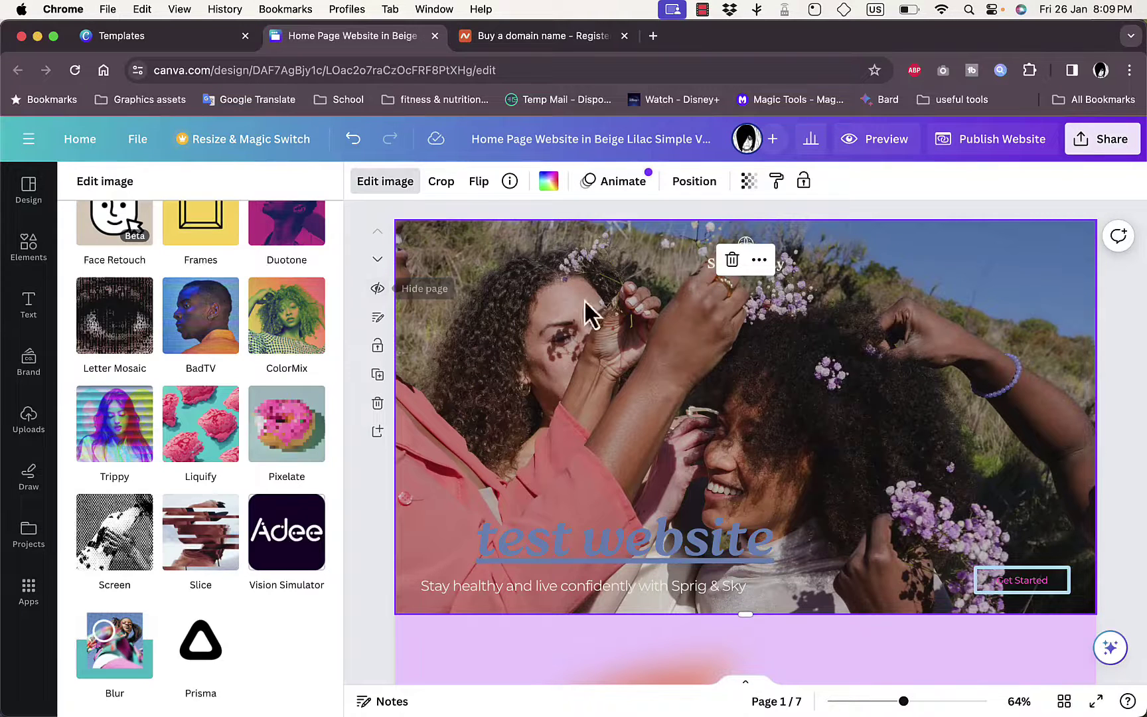
Search the elements library for "flower" and list all the matching graphics.
{"action": "scroll", "coordinate": [628, 498], "scroll_direction": "down", "scroll_amount": 5}
{"action": "scroll", "coordinate": [628, 494], "scroll_direction": "down", "scroll_amount": 2}
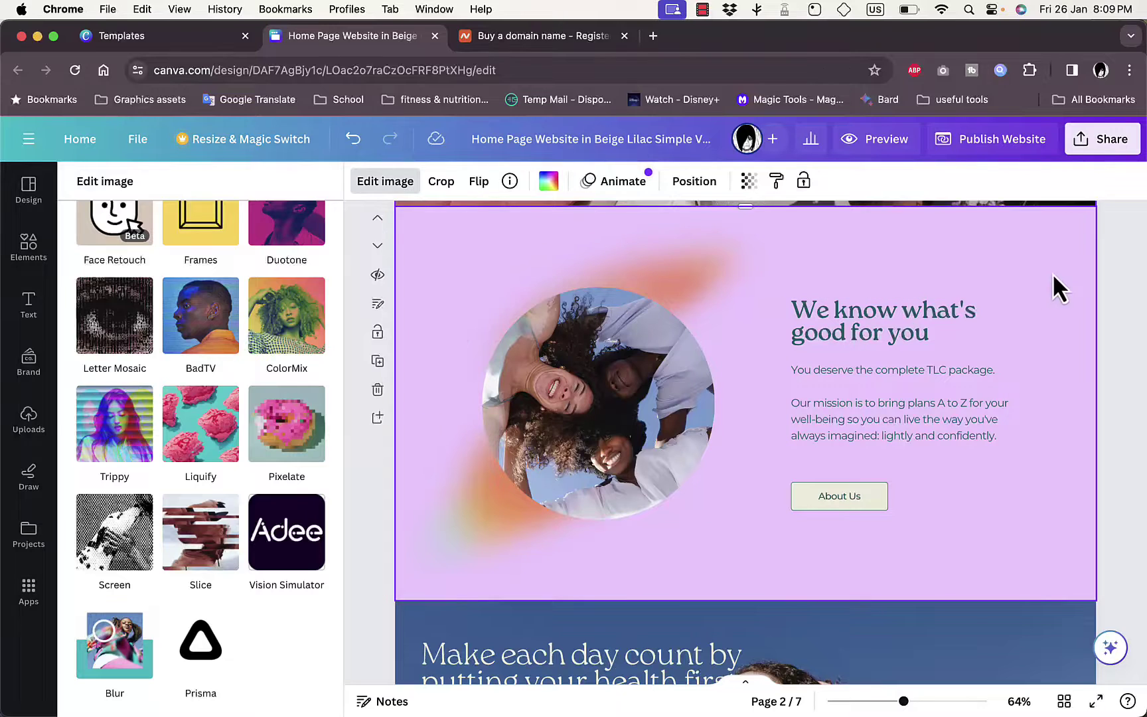
{"action": "left_click", "coordinate": [32, 256]}
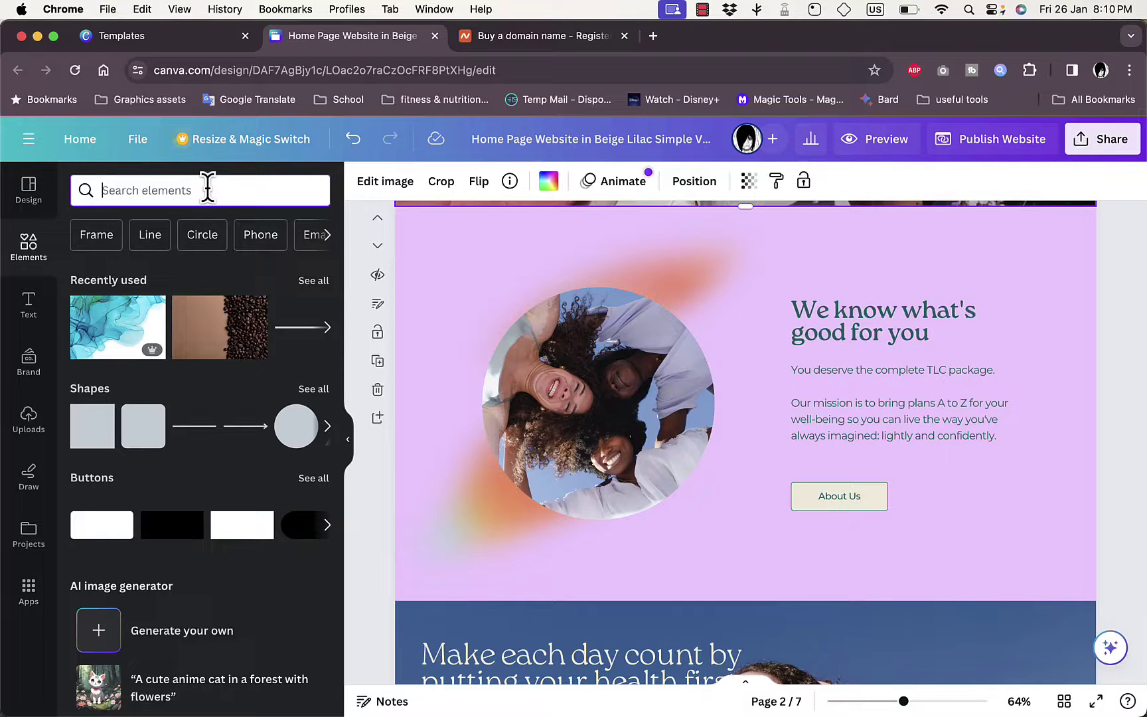
{"action": "type", "text": "flow"}
{"action": "type", "text": "e"}
{"action": "key", "text": "BackSpace"}
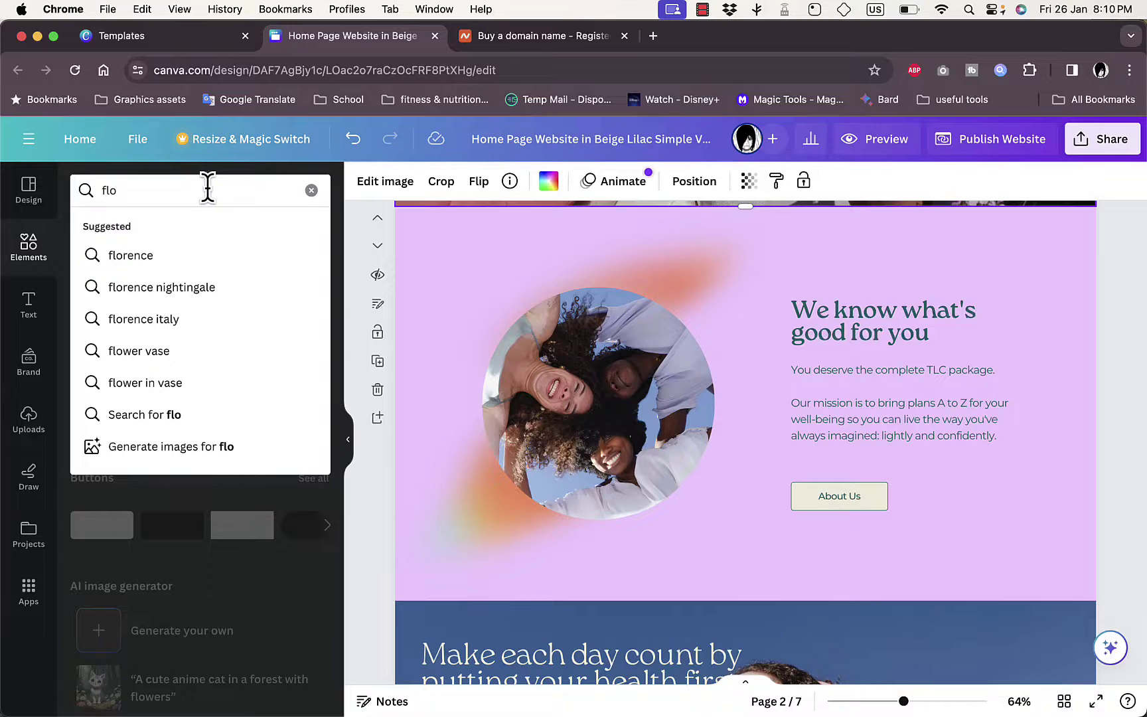
{"action": "type", "text": "wer"}
{"action": "key", "text": "Return"}
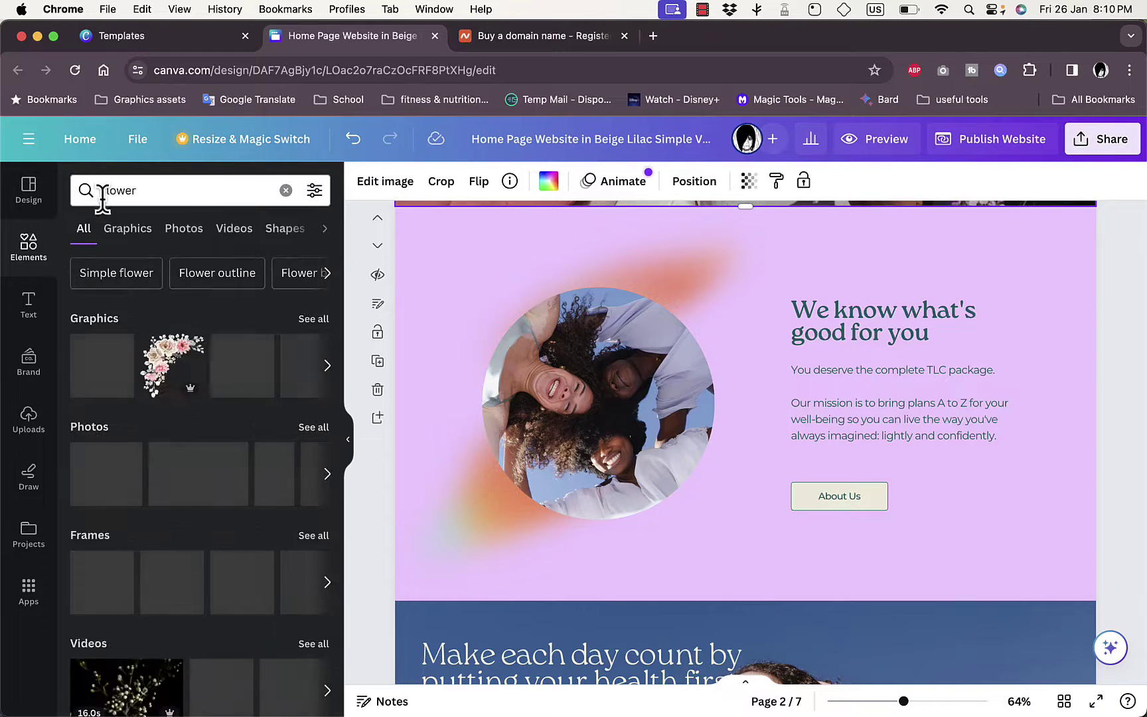
{"action": "left_click", "coordinate": [316, 320]}
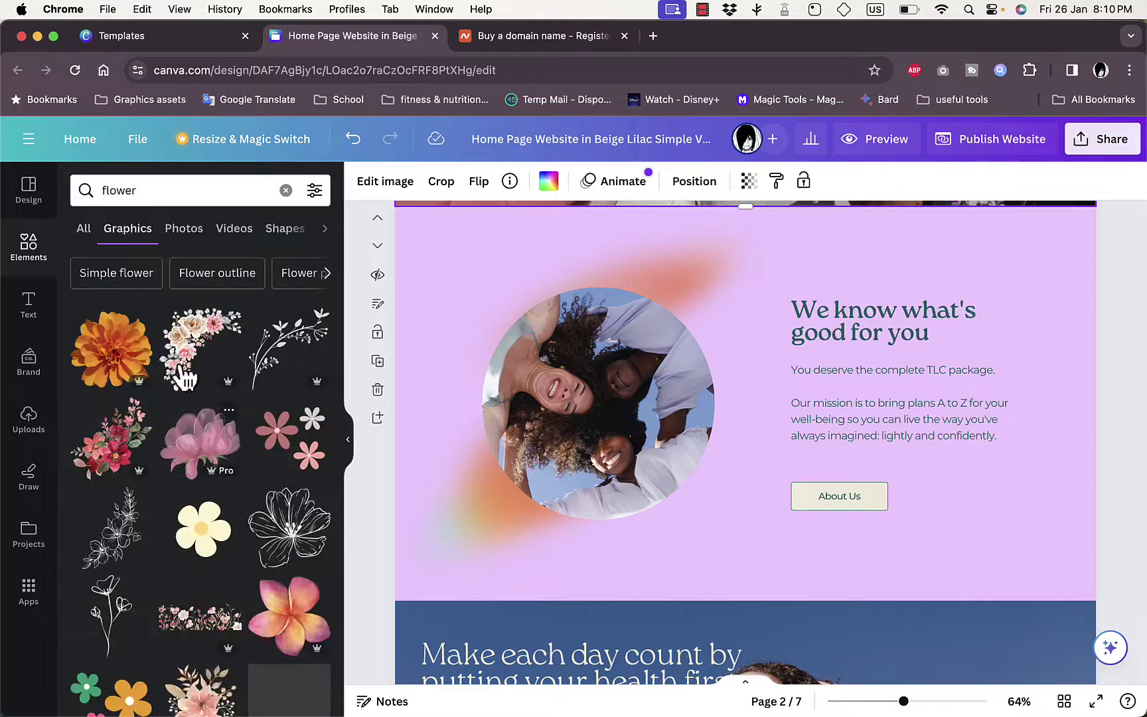
Add the cream and pink floral corner graphic to the "We know what's good for you" section, rotated about 116° and shrunk beside the heading's upper right.
{"action": "left_click_drag", "start_coordinate": [192, 340], "coordinate": [724, 283]}
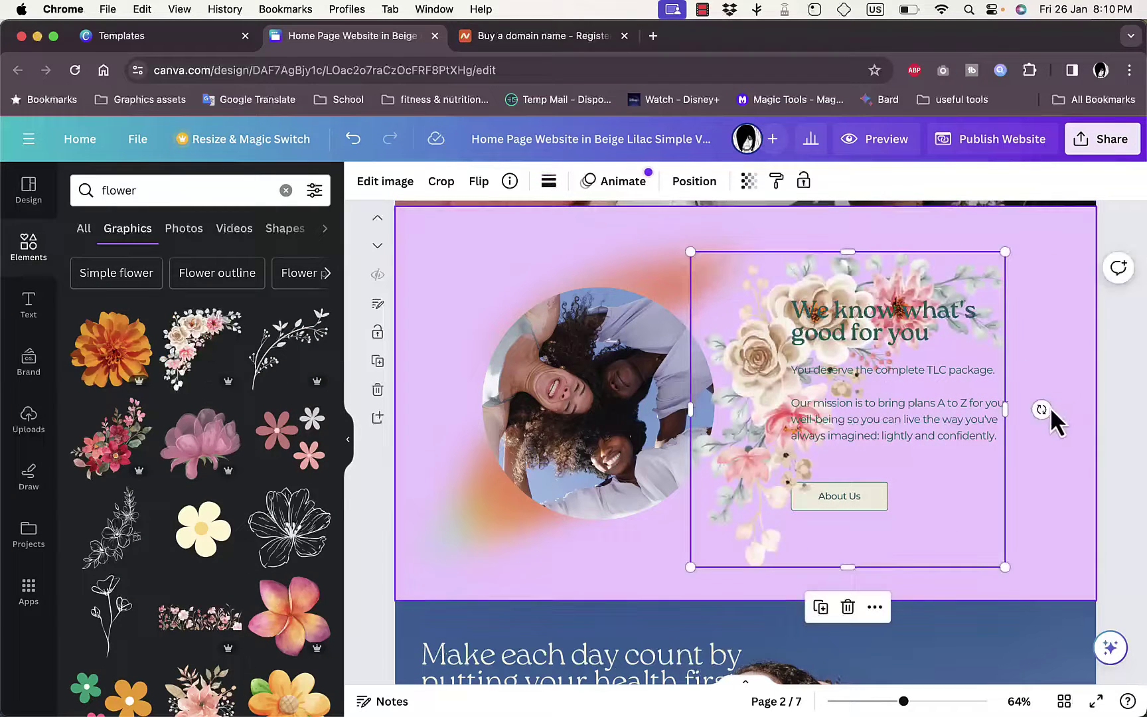
{"action": "left_click_drag", "start_coordinate": [1041, 408], "coordinate": [786, 541]}
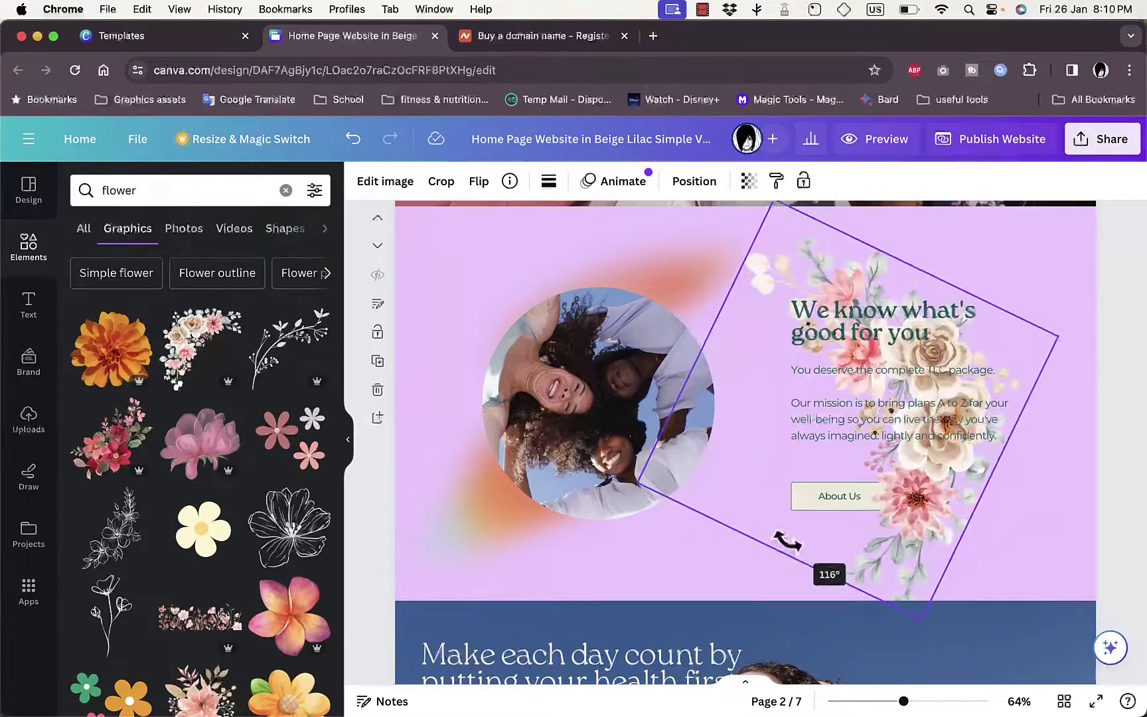
{"action": "left_click_drag", "start_coordinate": [920, 623], "coordinate": [860, 453]}
{"action": "left_click_drag", "start_coordinate": [749, 329], "coordinate": [875, 328]}
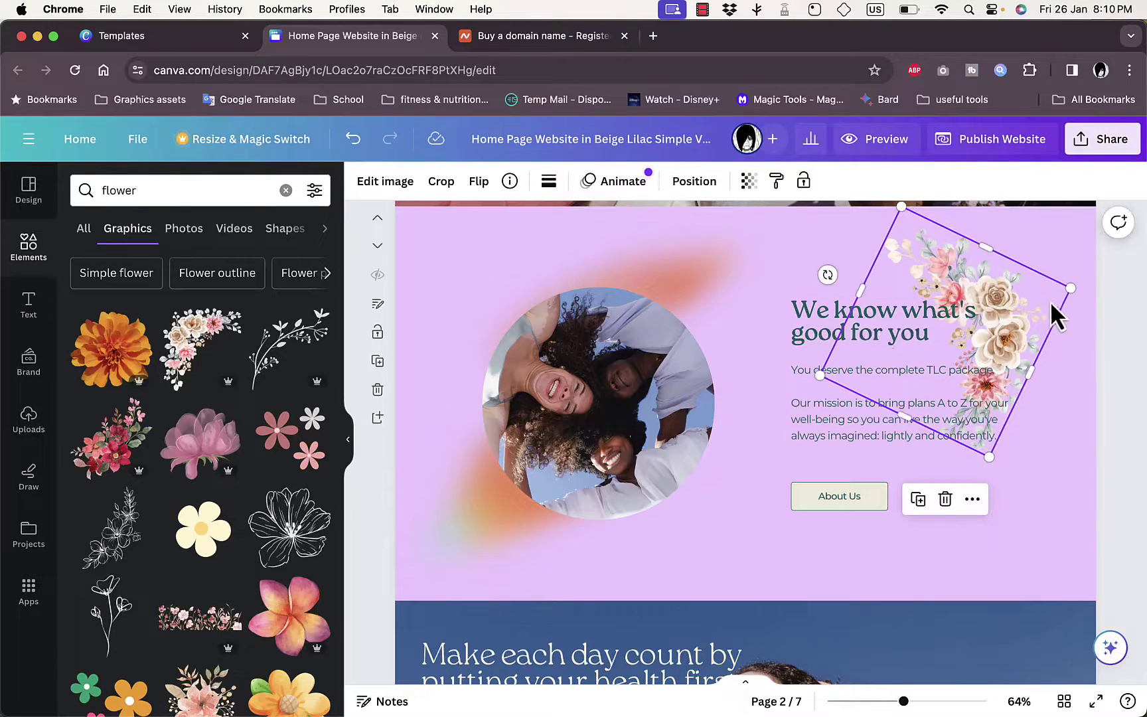
{"action": "left_click", "coordinate": [1069, 346]}
{"action": "left_click", "coordinate": [1016, 309]}
{"action": "left_click", "coordinate": [1038, 263]}
Review the website's sections from the hero page down through the pages below it.
{"action": "scroll", "coordinate": [640, 491], "scroll_direction": "down", "scroll_amount": 1}
{"action": "scroll", "coordinate": [640, 491], "scroll_direction": "down", "scroll_amount": 10}
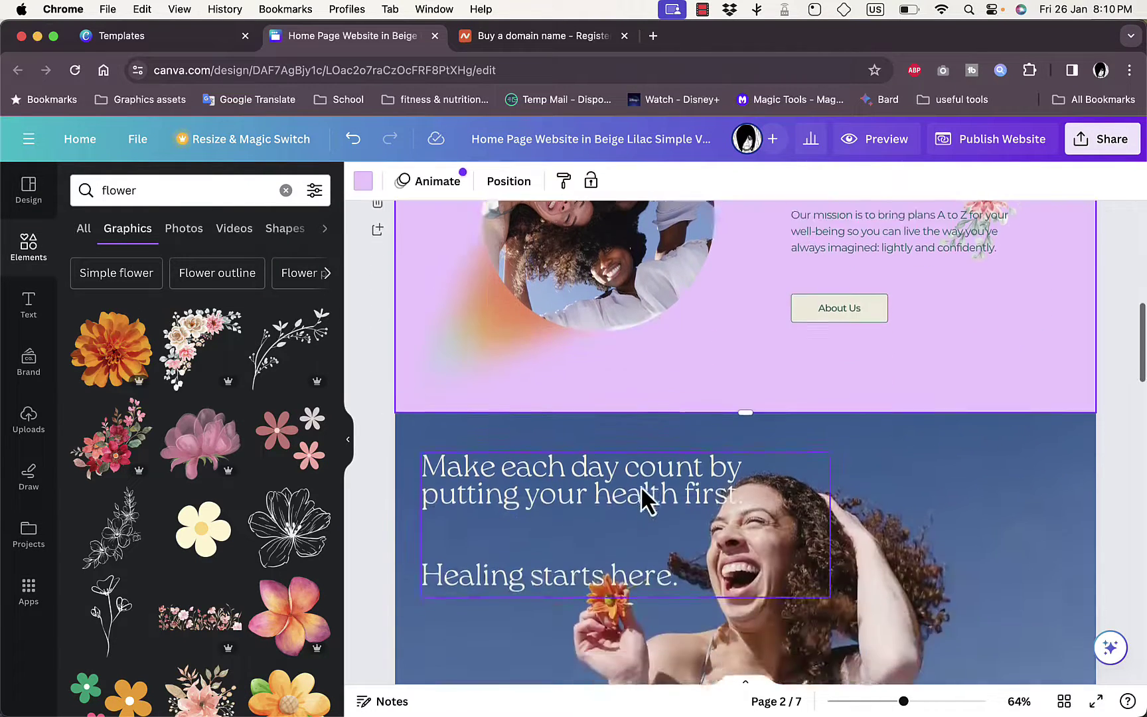
{"action": "scroll", "coordinate": [641, 484], "scroll_direction": "down", "scroll_amount": 10}
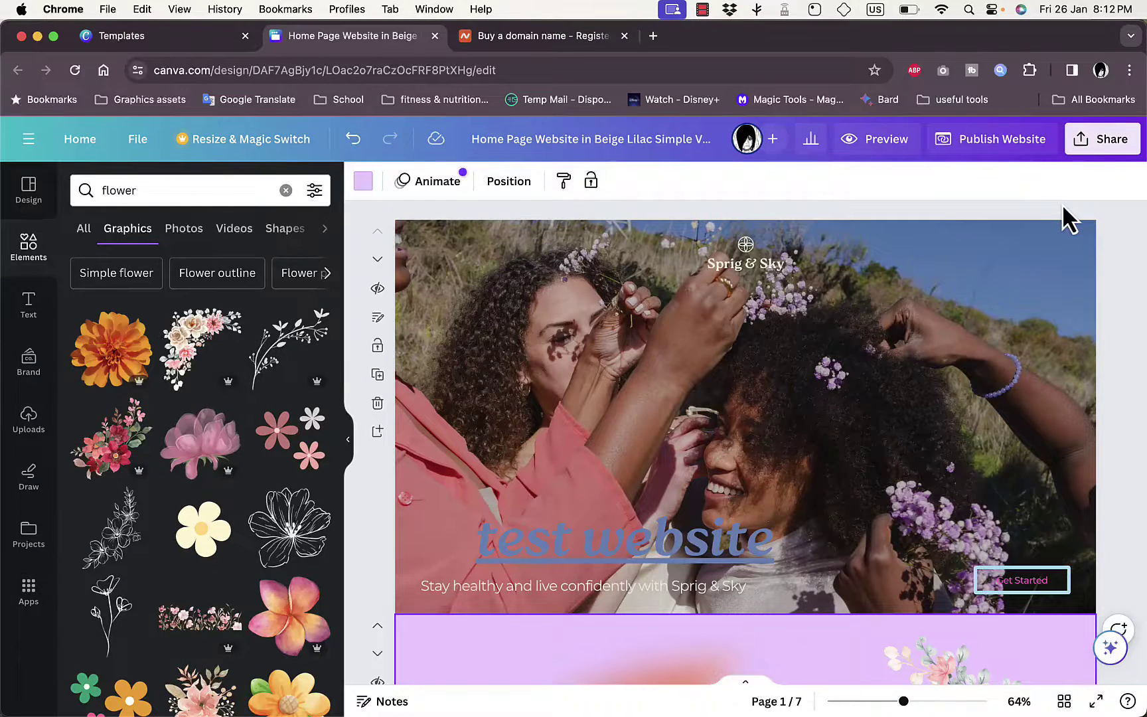
{"action": "scroll", "coordinate": [891, 490], "scroll_direction": "down", "scroll_amount": 6}
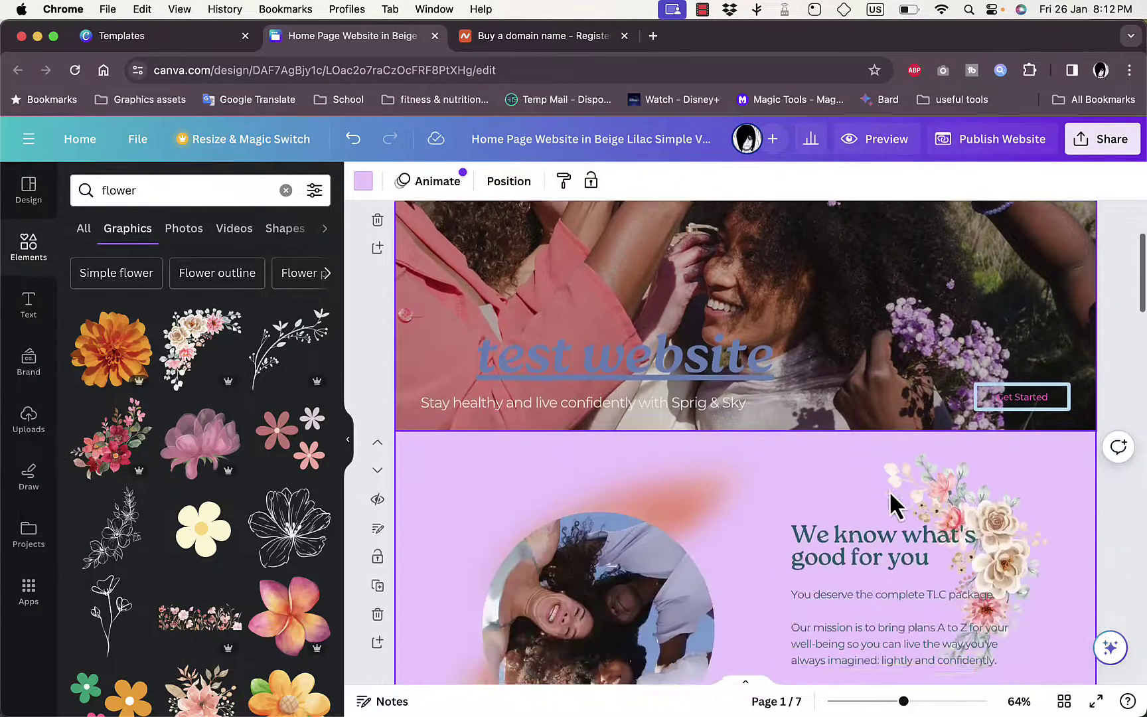
{"action": "scroll", "coordinate": [890, 495], "scroll_direction": "down", "scroll_amount": 2}
{"action": "scroll", "coordinate": [890, 495], "scroll_direction": "up", "scroll_amount": 2}
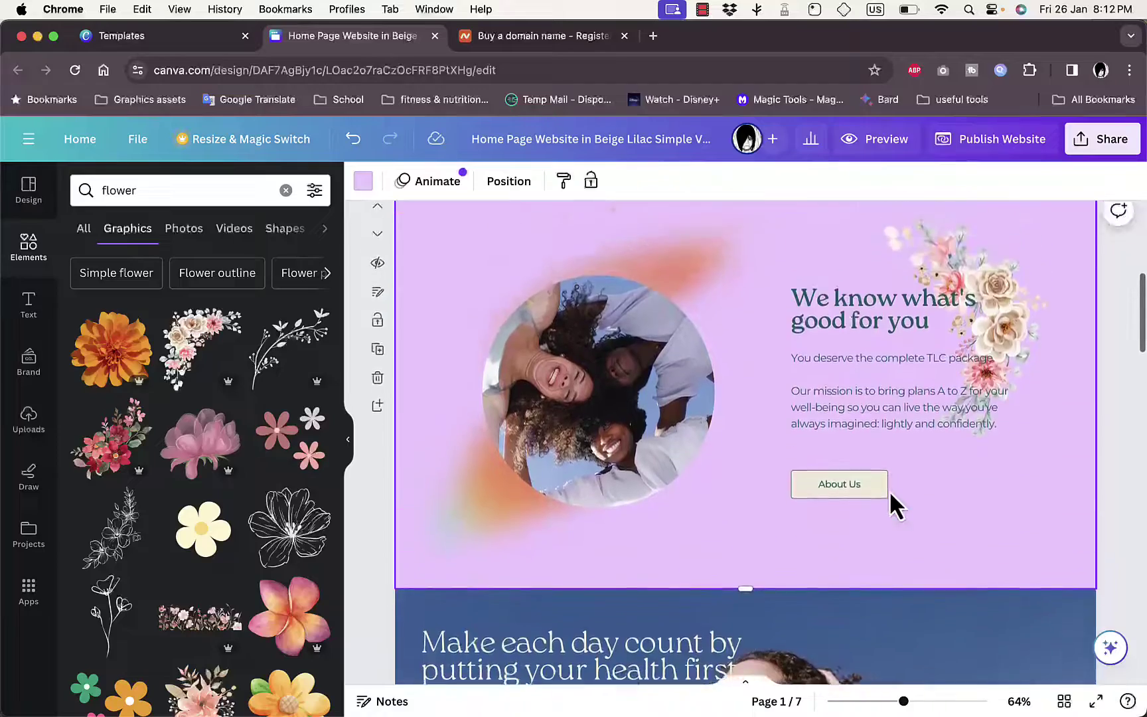
{"action": "scroll", "coordinate": [891, 495], "scroll_direction": "down", "scroll_amount": 3}
{"action": "scroll", "coordinate": [890, 490], "scroll_direction": "down", "scroll_amount": 5}
{"action": "scroll", "coordinate": [889, 490], "scroll_direction": "up", "scroll_amount": 15}
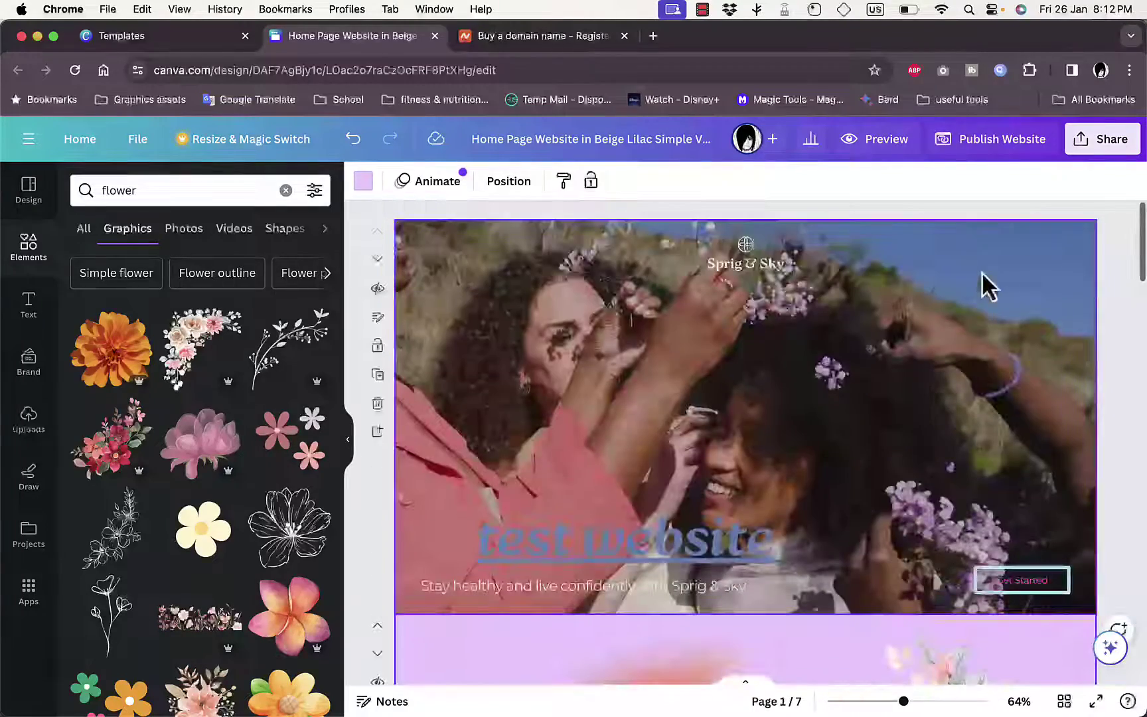
Start publishing the website and choose to publish it to an existing domain.
{"action": "left_click", "coordinate": [1003, 153]}
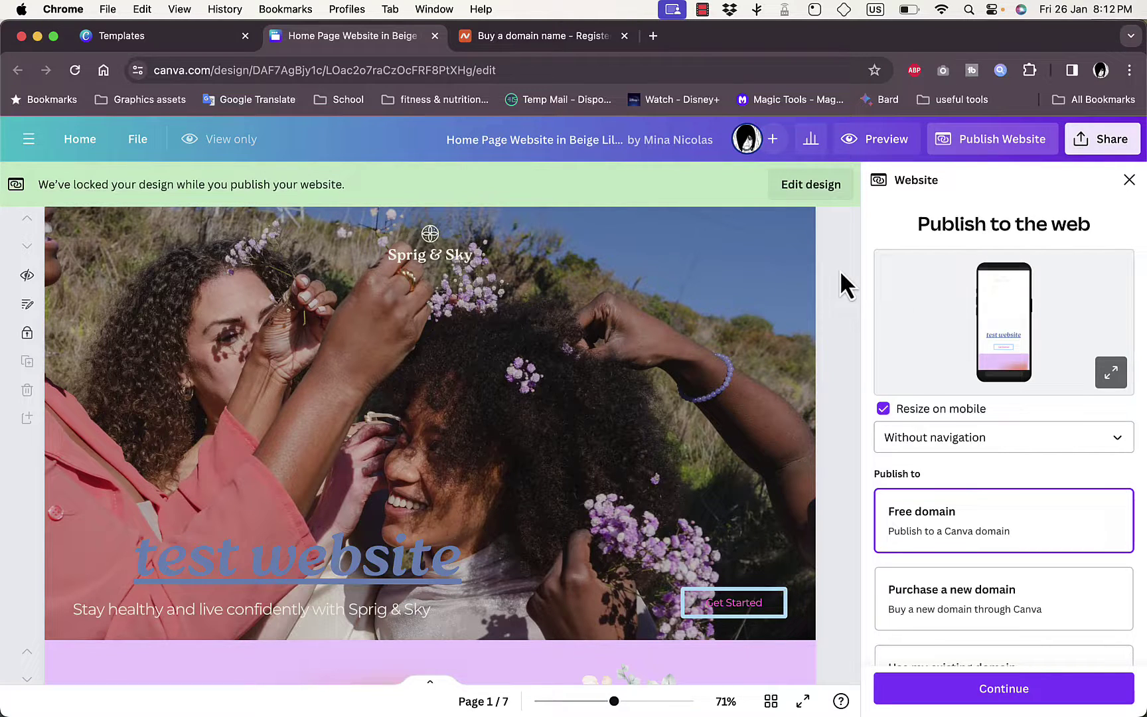
{"action": "scroll", "coordinate": [791, 308], "scroll_direction": "down", "scroll_amount": 1}
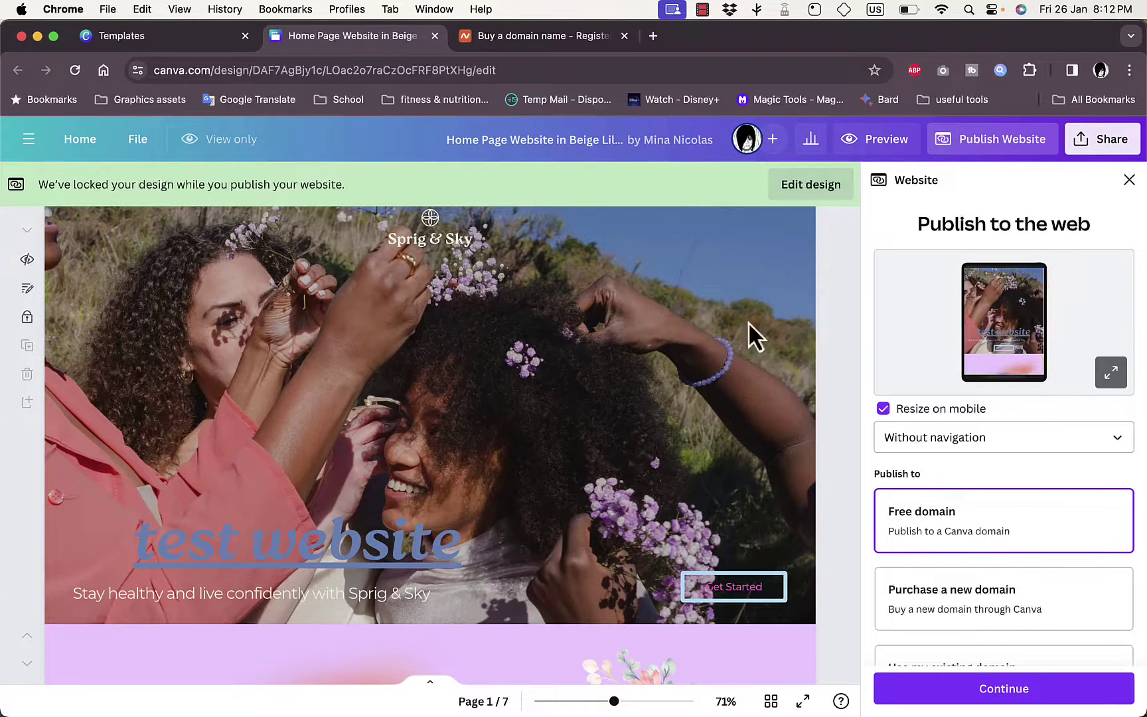
{"action": "scroll", "coordinate": [723, 398], "scroll_direction": "down", "scroll_amount": 15}
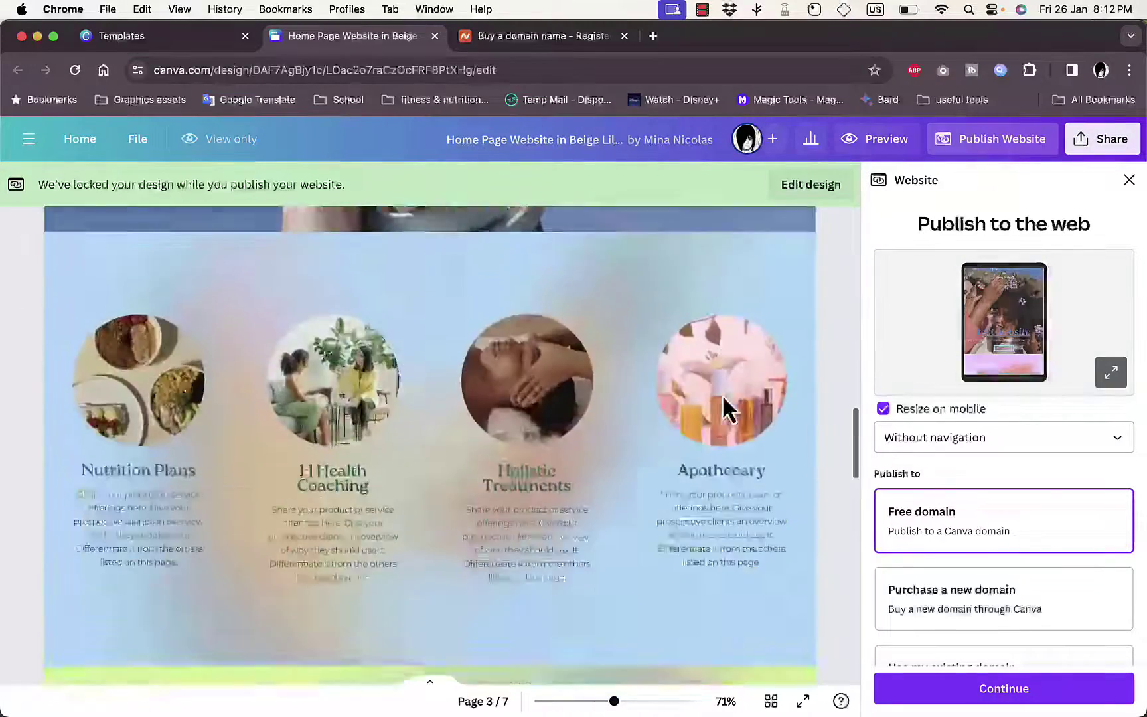
{"action": "scroll", "coordinate": [723, 402], "scroll_direction": "up", "scroll_amount": 15}
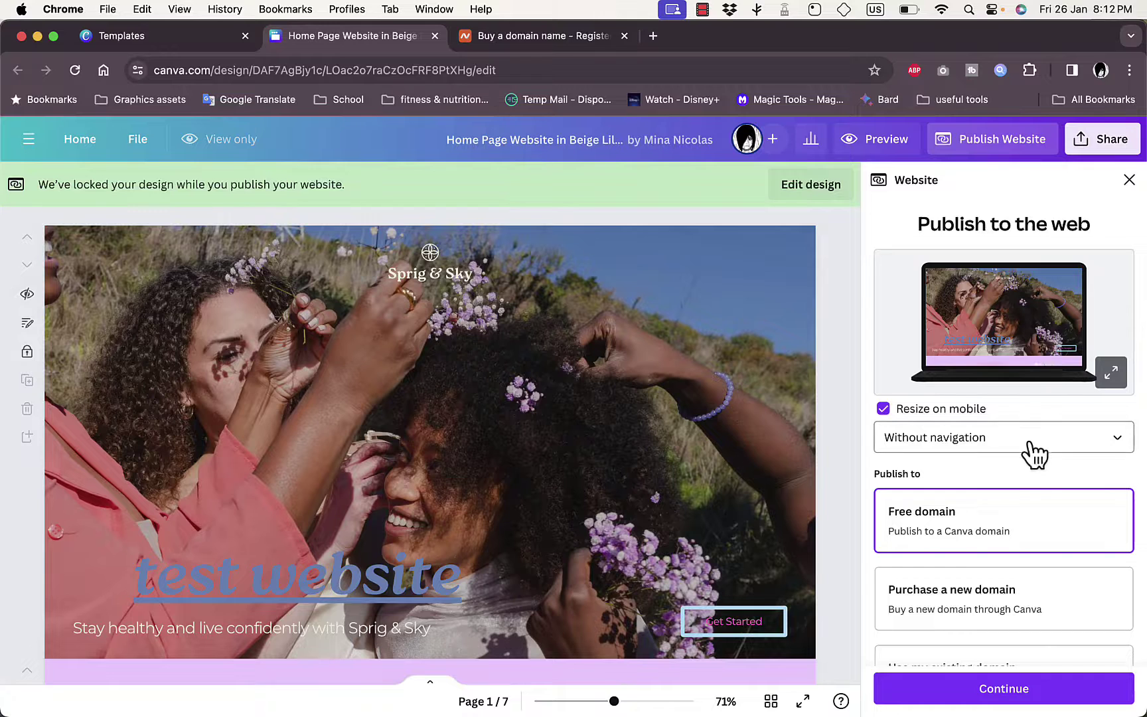
{"action": "scroll", "coordinate": [1023, 468], "scroll_direction": "down", "scroll_amount": 2}
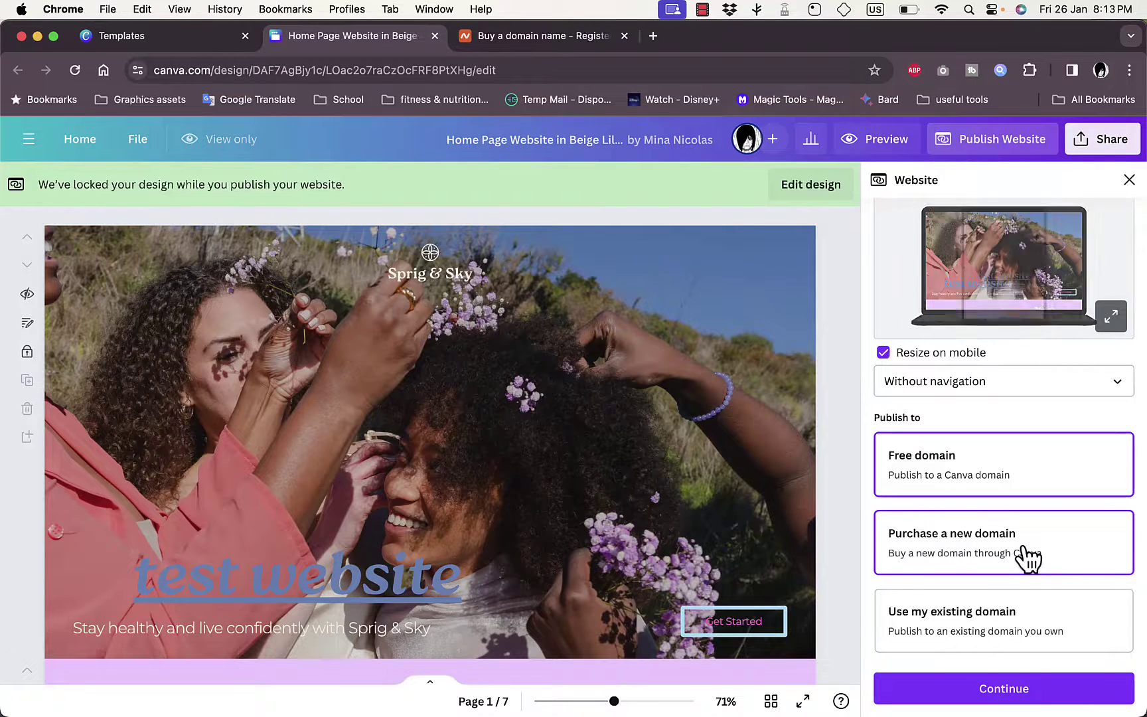
{"action": "left_click", "coordinate": [1006, 636]}
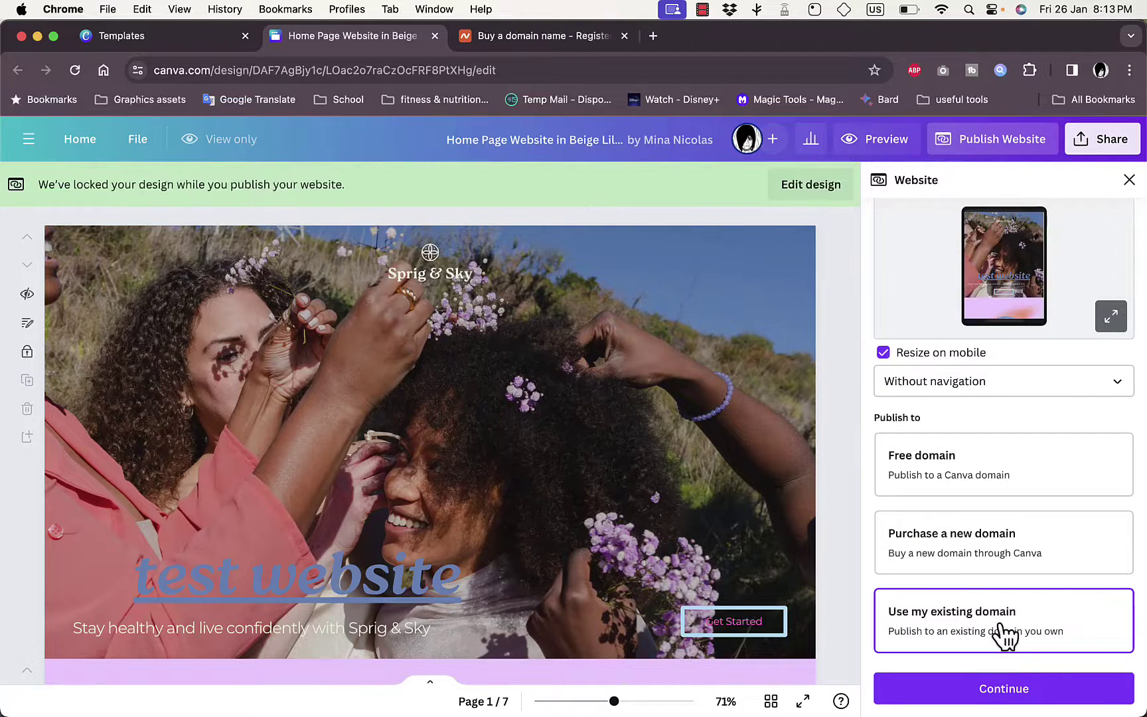
{"action": "left_click", "coordinate": [1005, 690]}
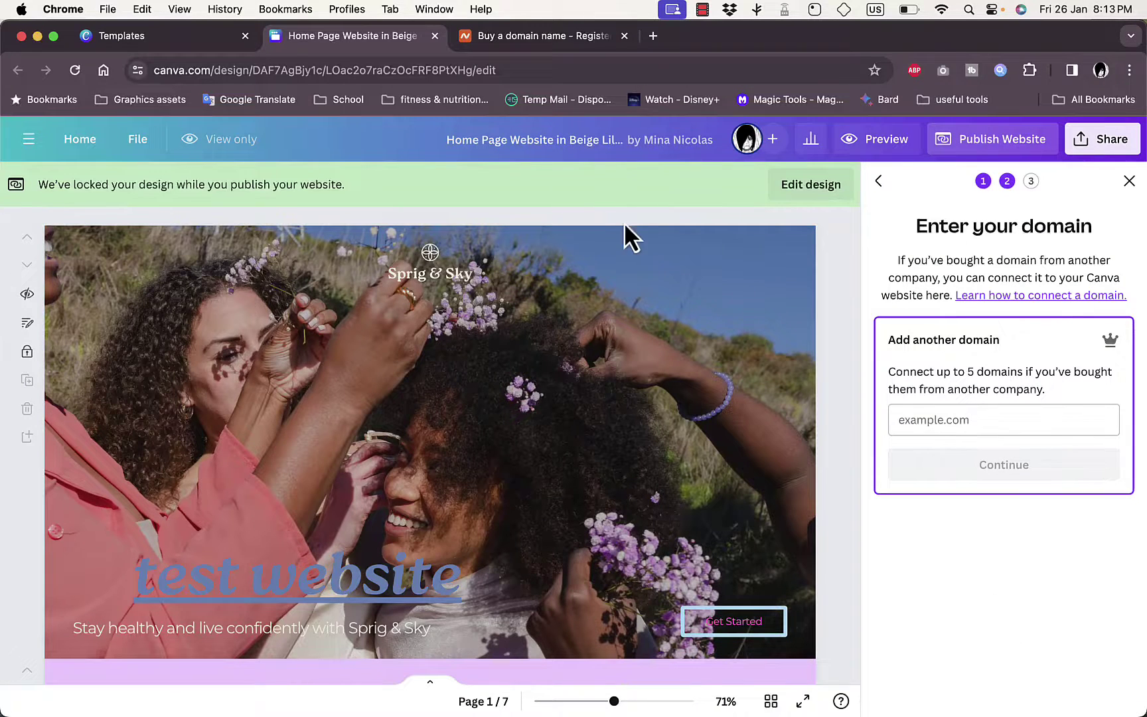
Switch to Namecheap, open the account dashboard and copy the domain name howtosimple.online.
{"action": "left_click", "coordinate": [550, 42]}
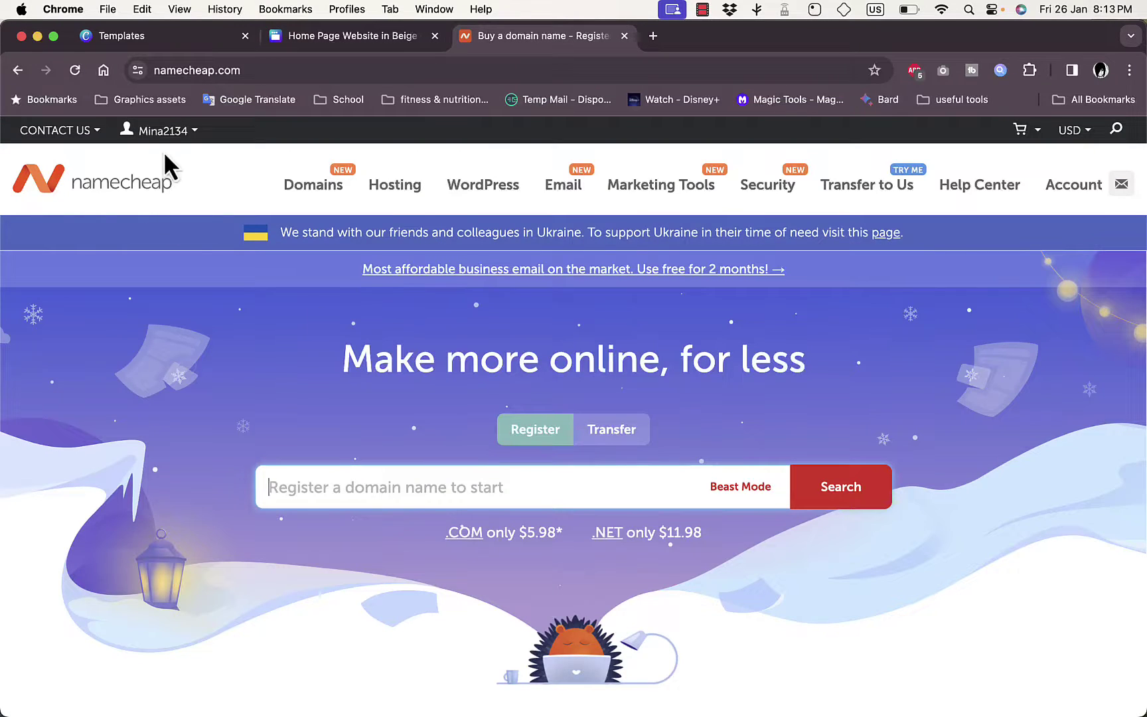
{"action": "mouse_move", "coordinate": [163, 140]}
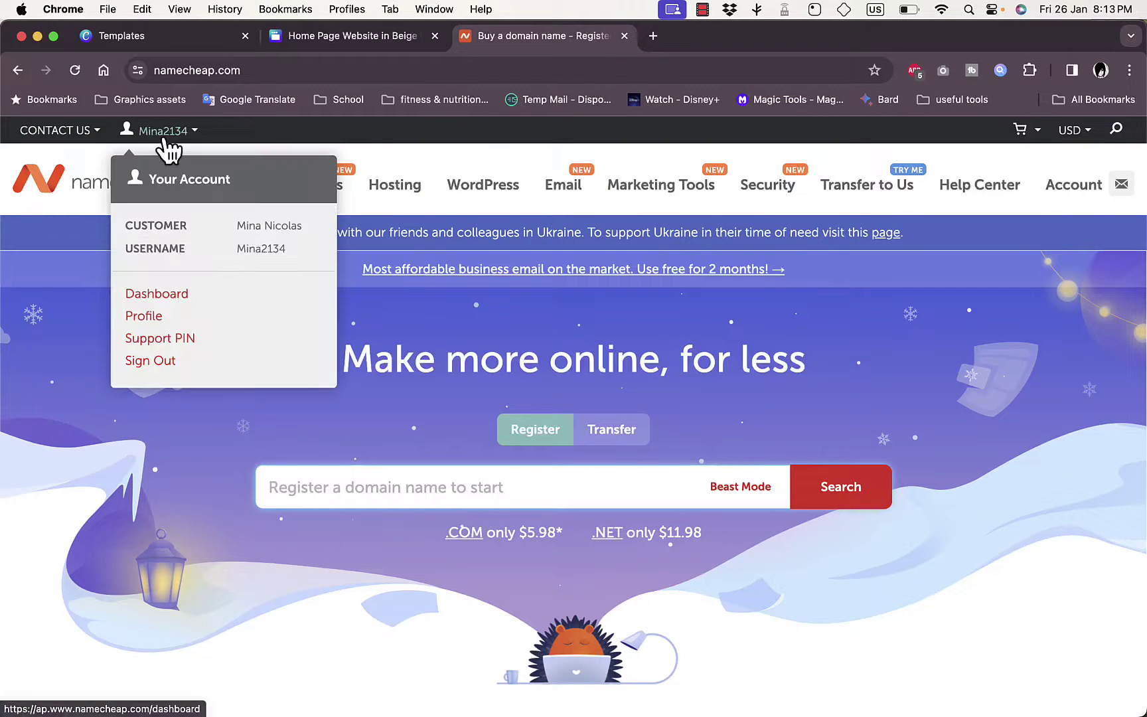
{"action": "left_click", "coordinate": [158, 294]}
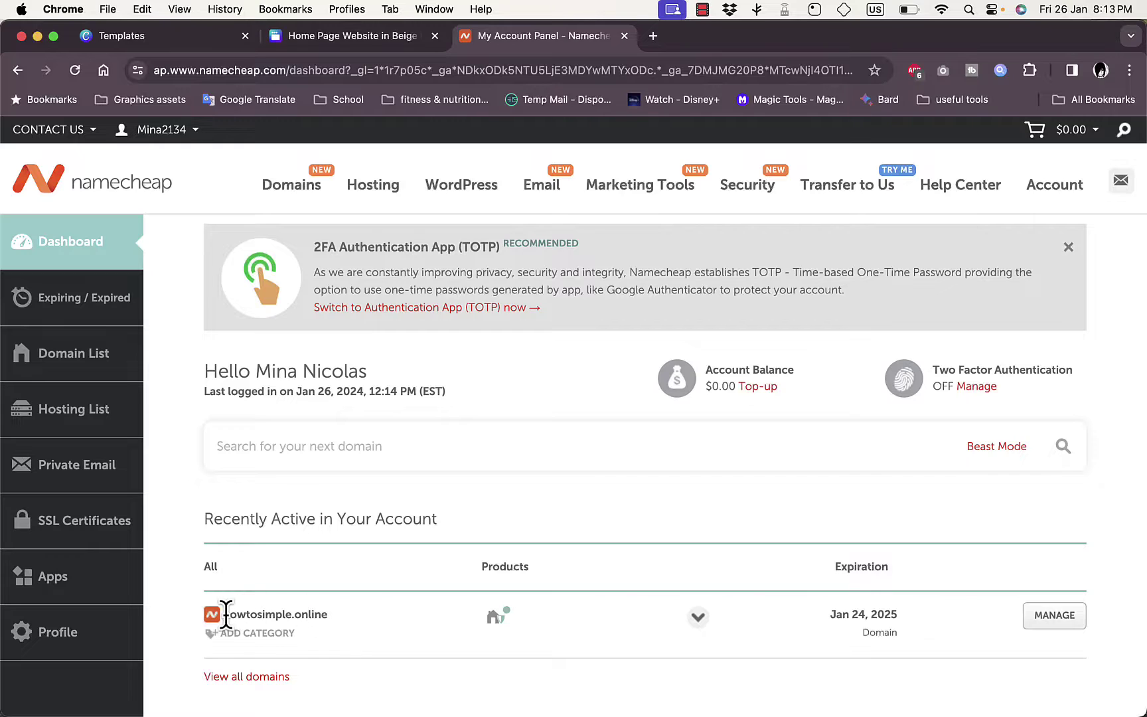
{"action": "left_click_drag", "start_coordinate": [332, 616], "coordinate": [229, 615]}
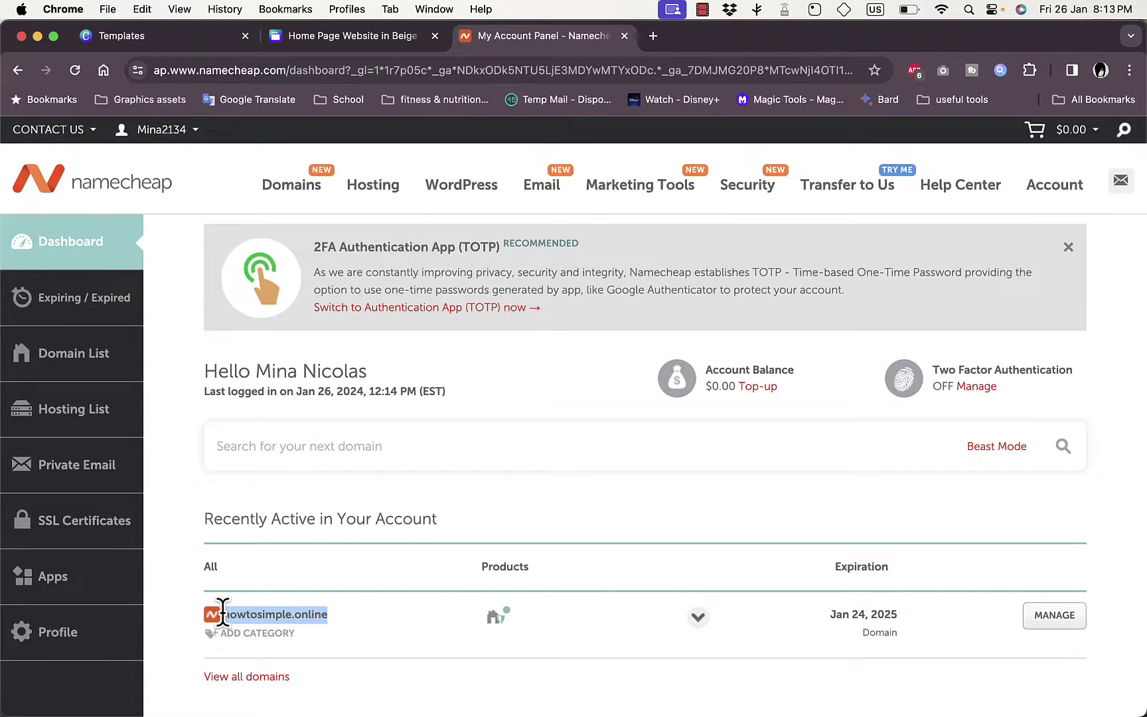
Back in Canva, enter howtosimple.online as the domain to connect and continue to its DNS record values.
{"action": "left_click", "coordinate": [348, 40]}
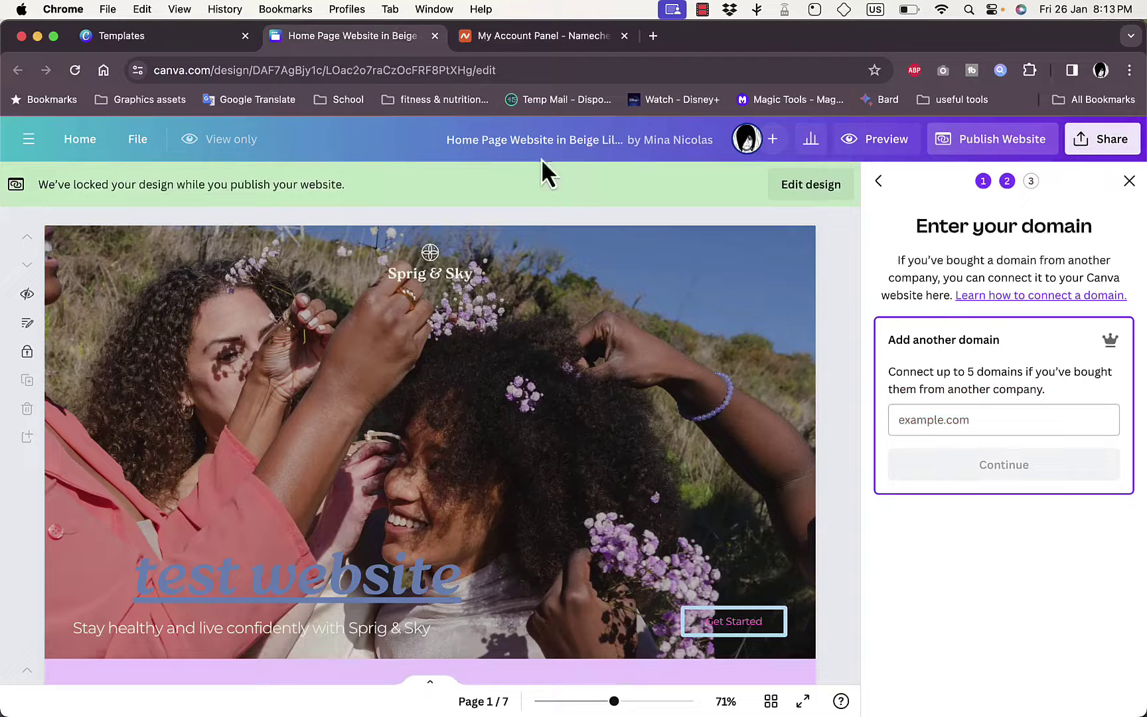
{"action": "left_click", "coordinate": [948, 418]}
{"action": "type", "text": "howtosimple.online"}
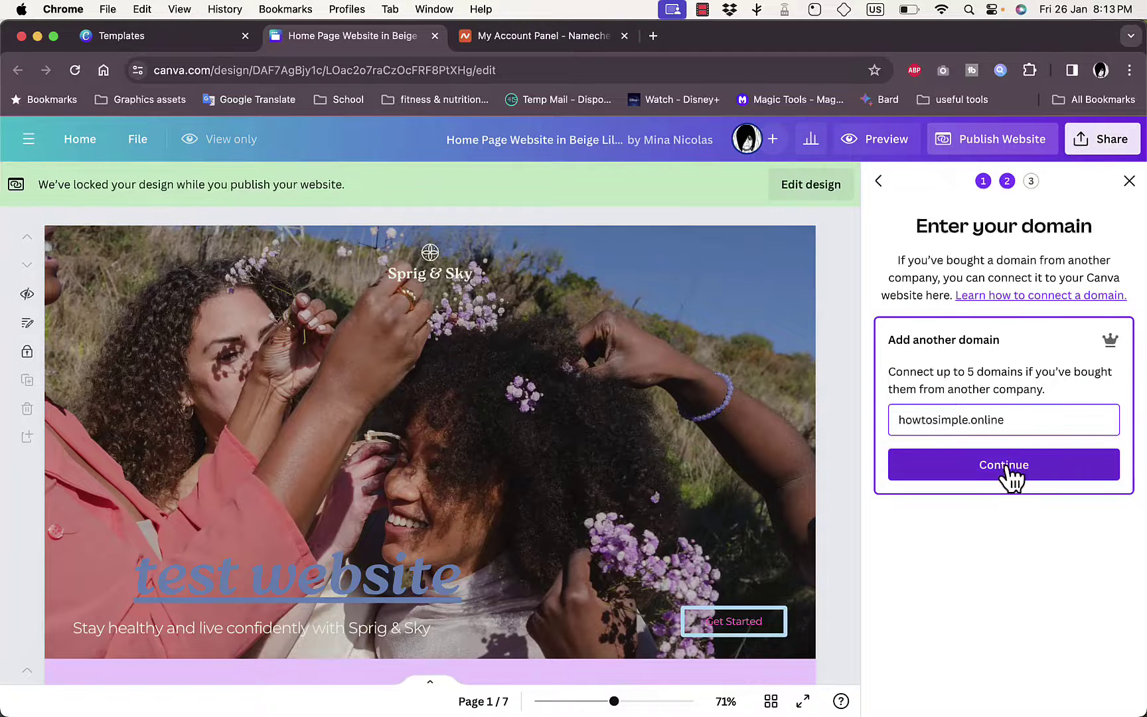
{"action": "left_click", "coordinate": [1004, 466]}
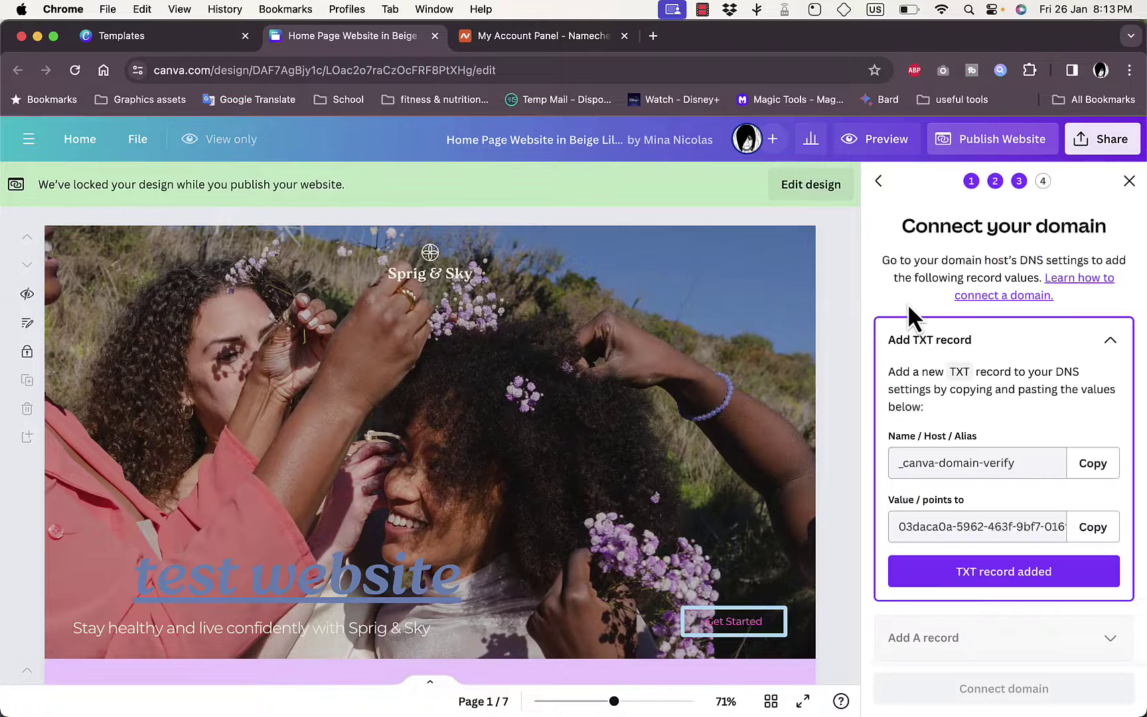
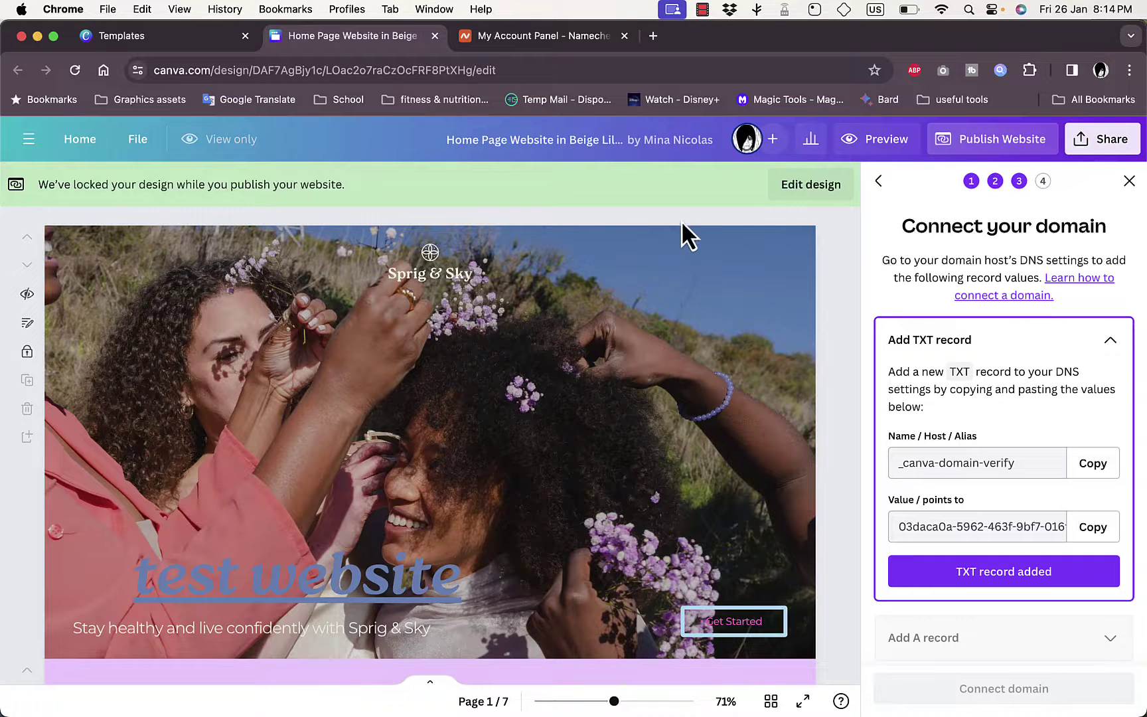
Switch to Namecheap and open the Advanced DNS settings of the domain howtosimple.online.
{"action": "left_click", "coordinate": [539, 34]}
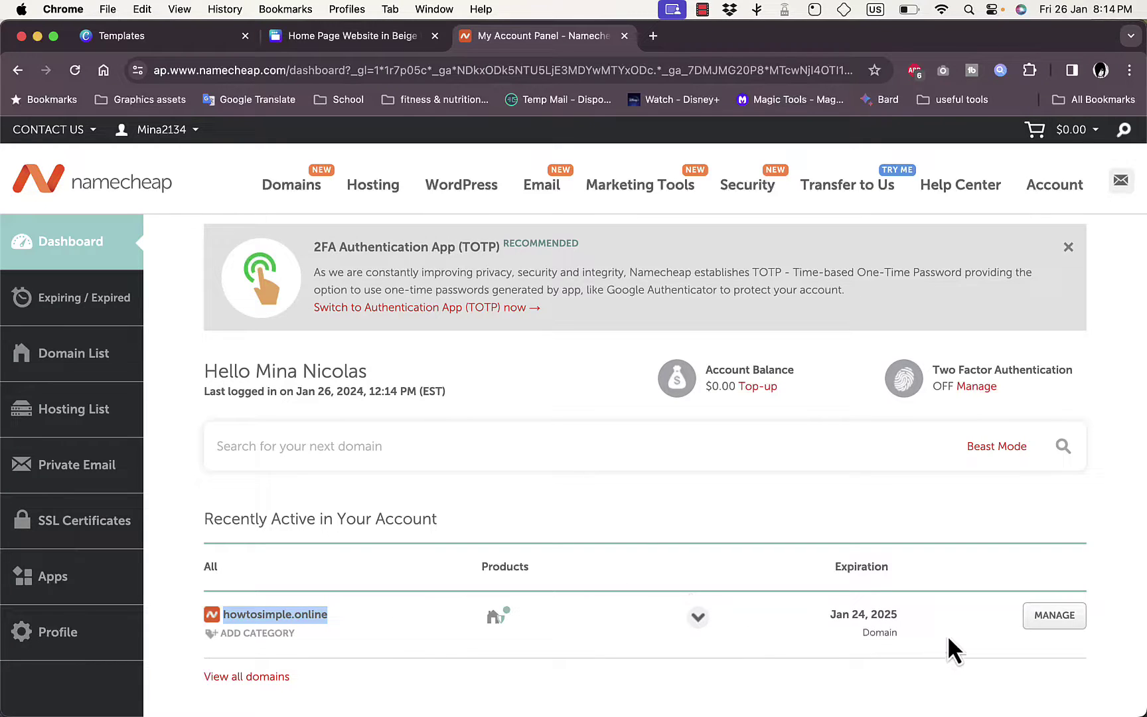
{"action": "left_click", "coordinate": [1066, 631]}
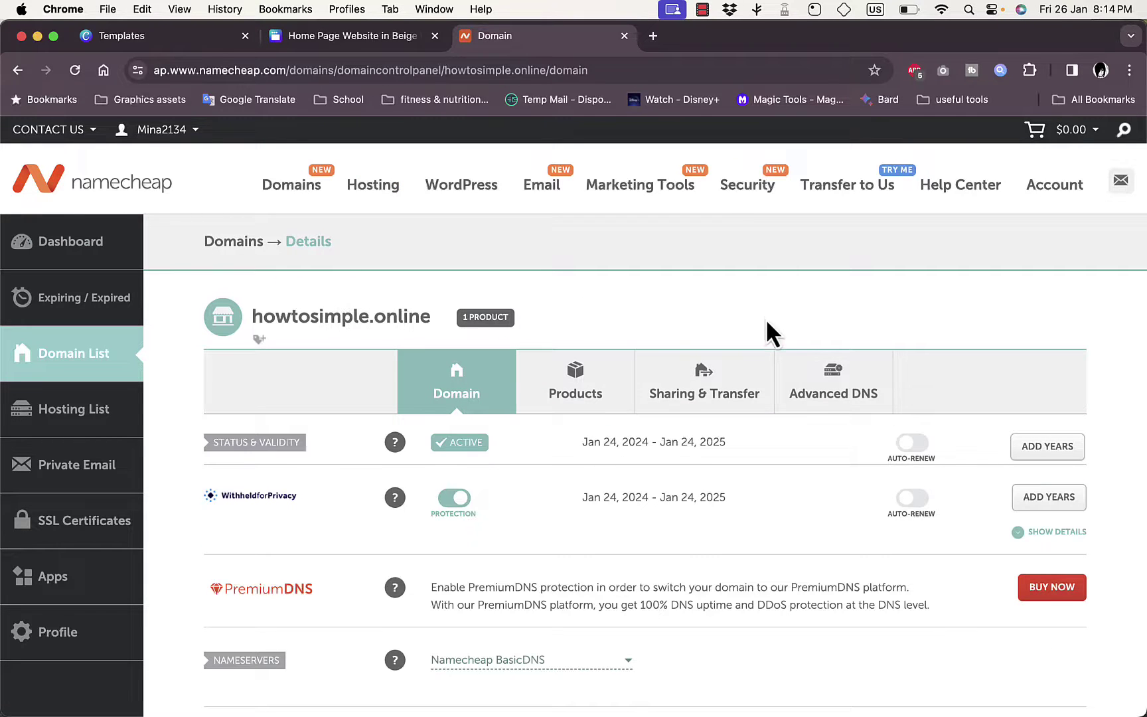
{"action": "left_click", "coordinate": [843, 397]}
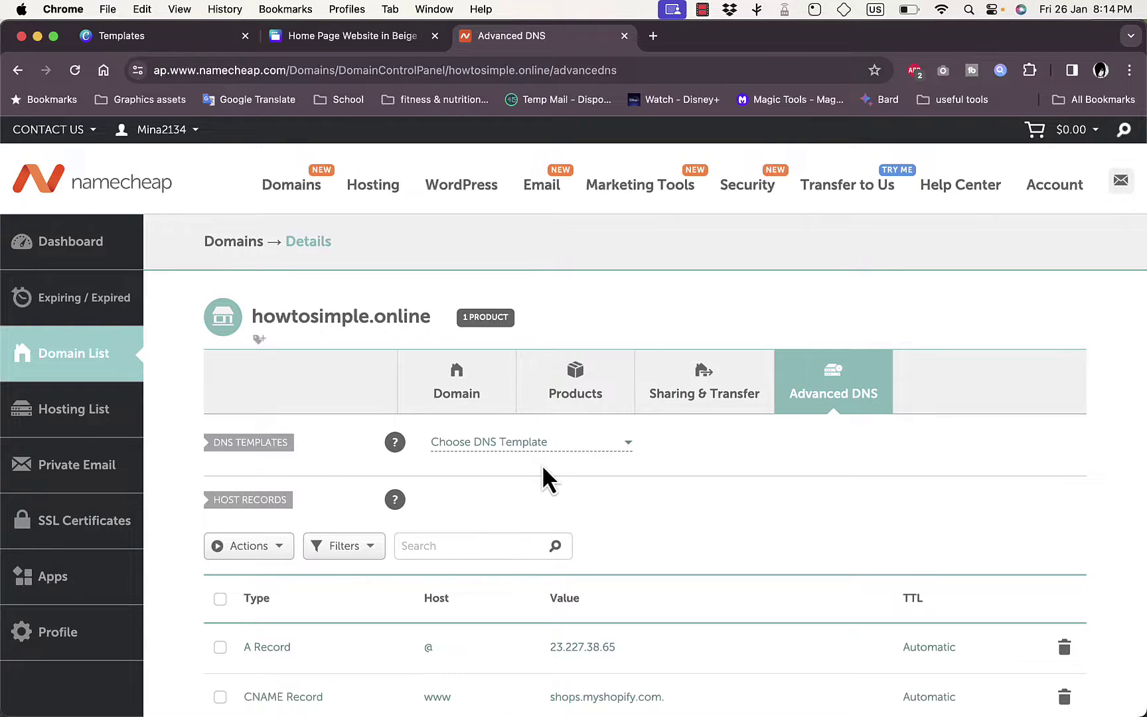
Add a new host record and set its type to TXT Record.
{"action": "scroll", "coordinate": [541, 464], "scroll_direction": "down", "scroll_amount": 5}
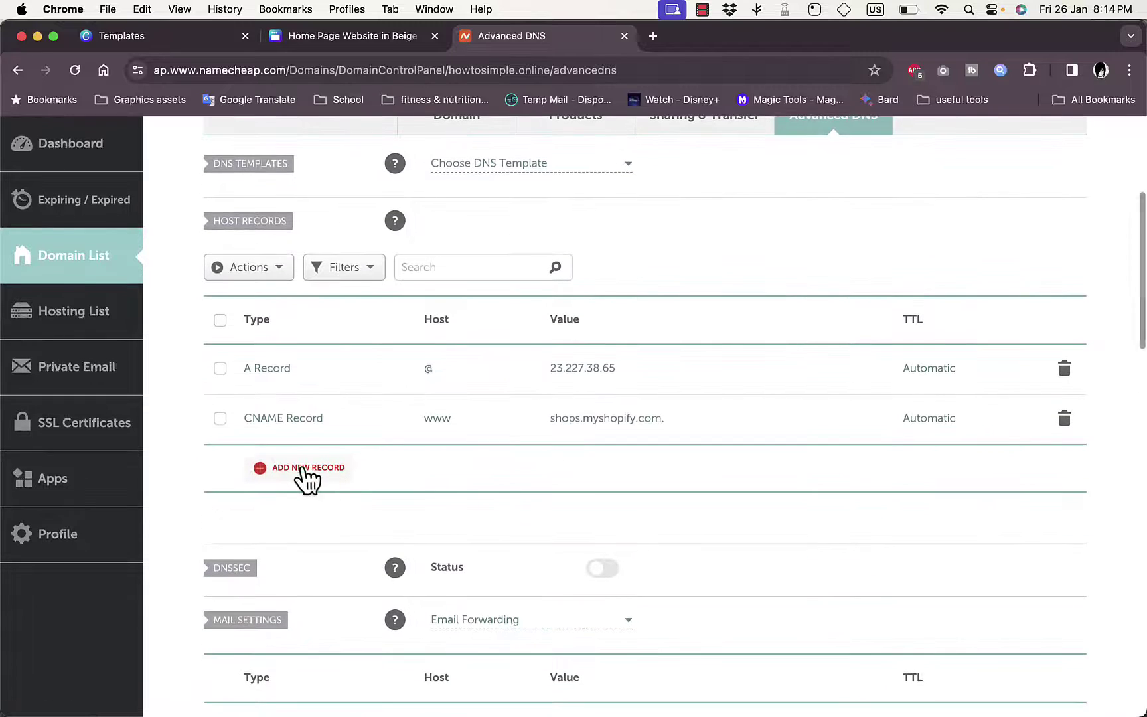
{"action": "left_click", "coordinate": [306, 468]}
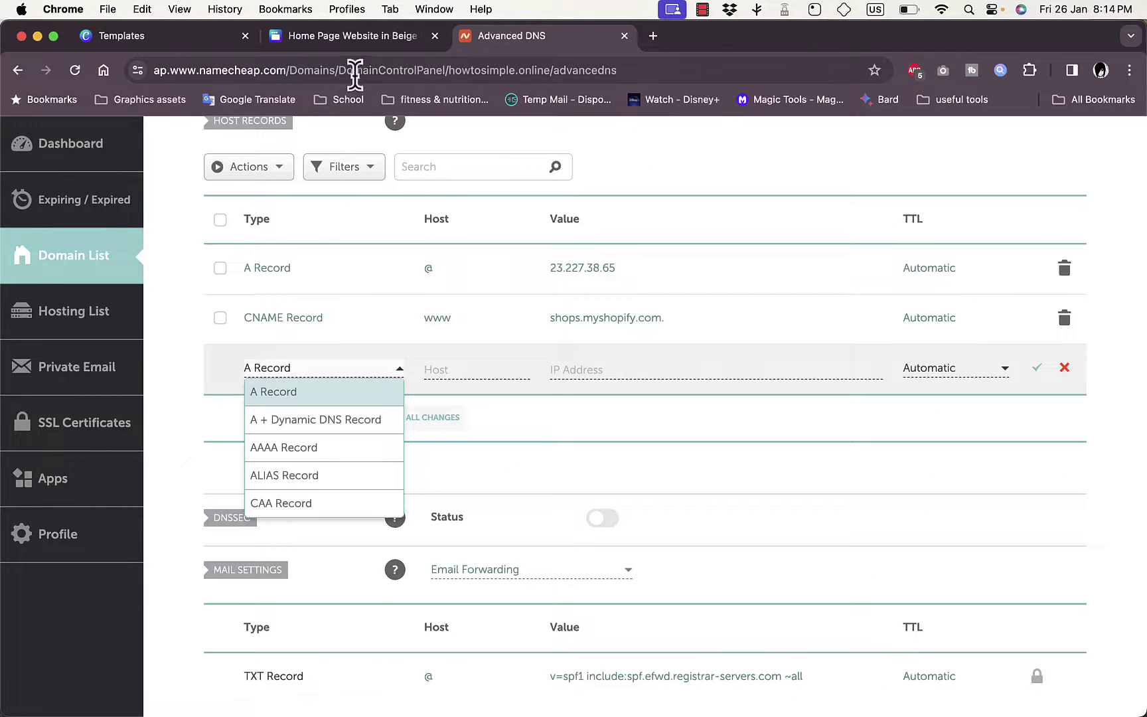
{"action": "left_click", "coordinate": [319, 35]}
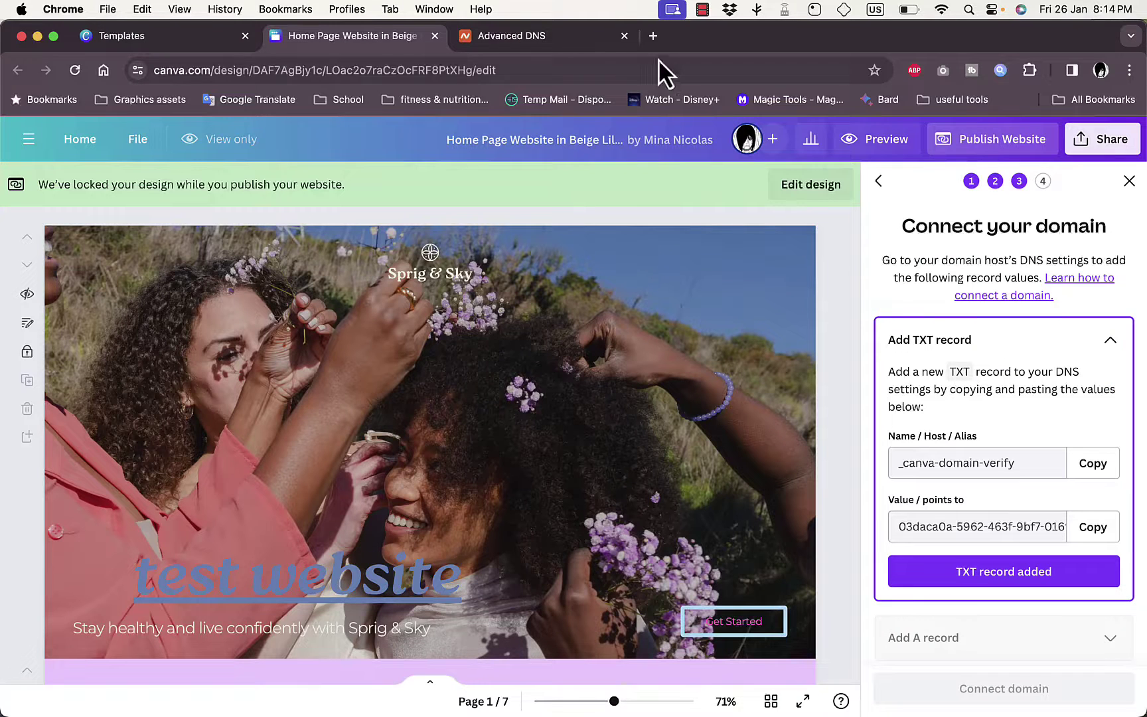
{"action": "left_click", "coordinate": [559, 33]}
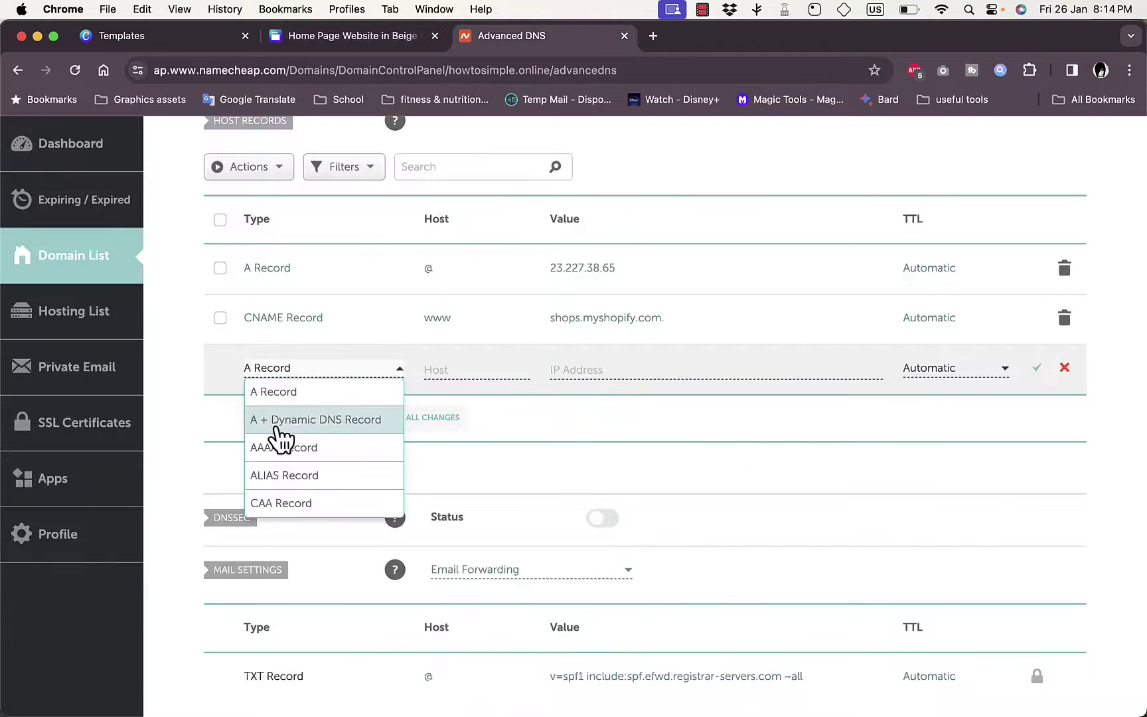
{"action": "scroll", "coordinate": [317, 409], "scroll_direction": "down", "scroll_amount": 2}
{"action": "scroll", "coordinate": [316, 407], "scroll_direction": "down", "scroll_amount": 2}
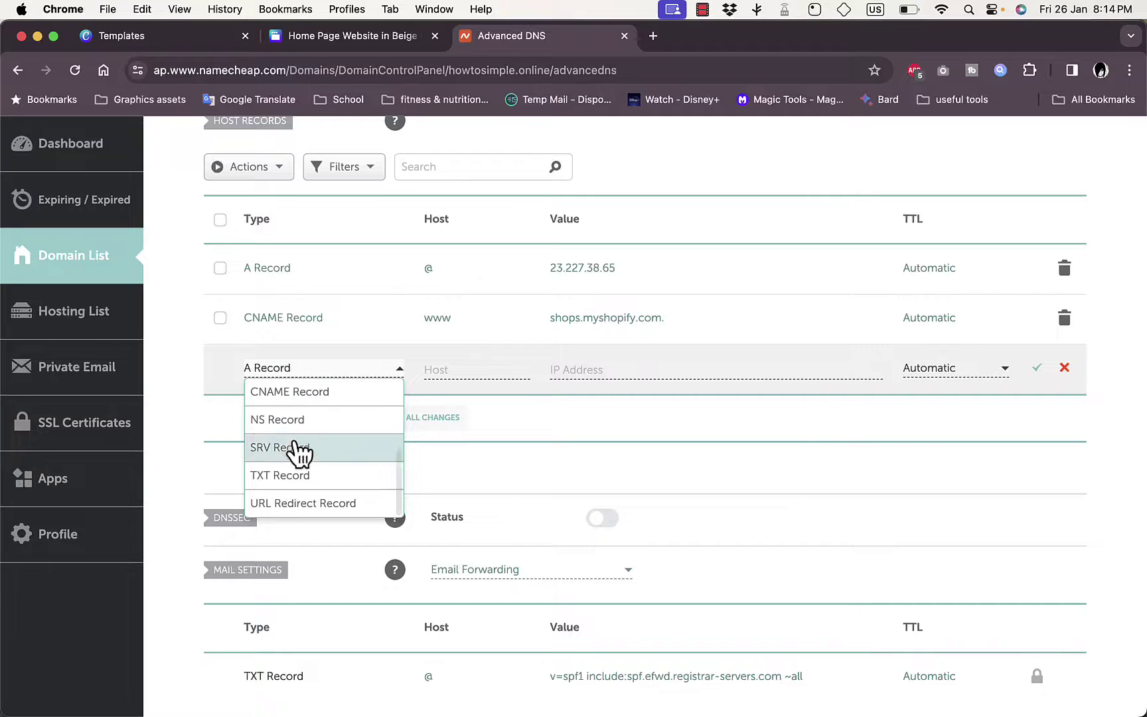
{"action": "left_click", "coordinate": [292, 477]}
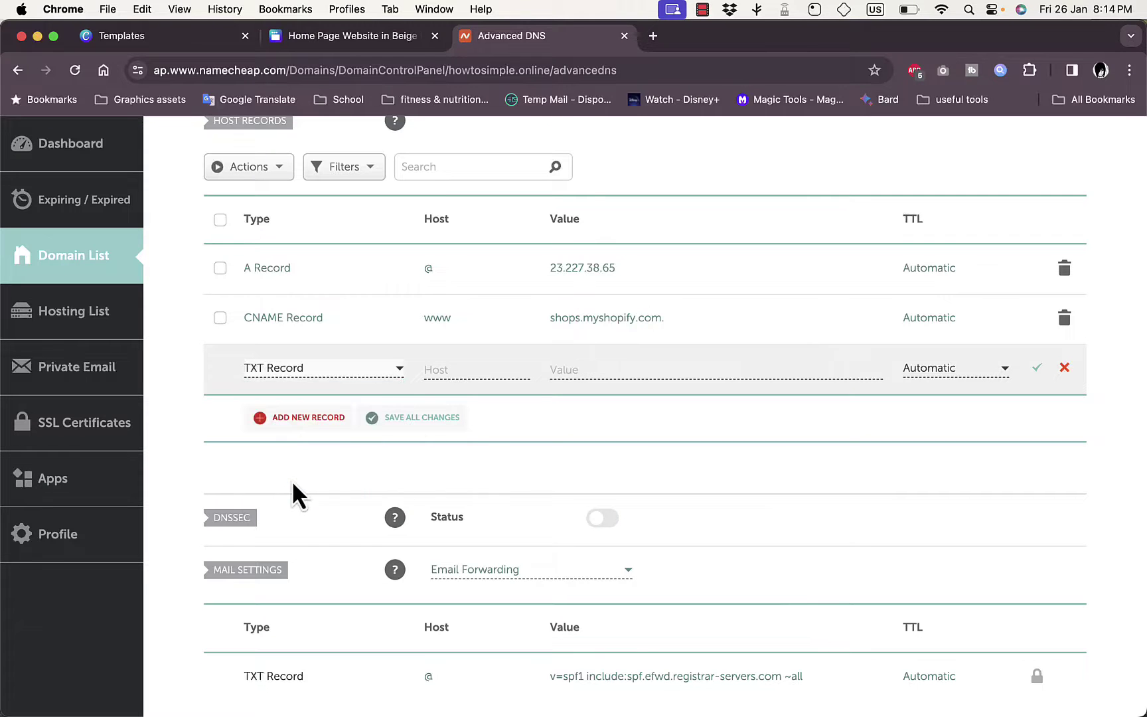
Copy the TXT record's host name _canva-domain-verify from Canva and enter it as the new record's host in Namecheap.
{"action": "left_click", "coordinate": [454, 369]}
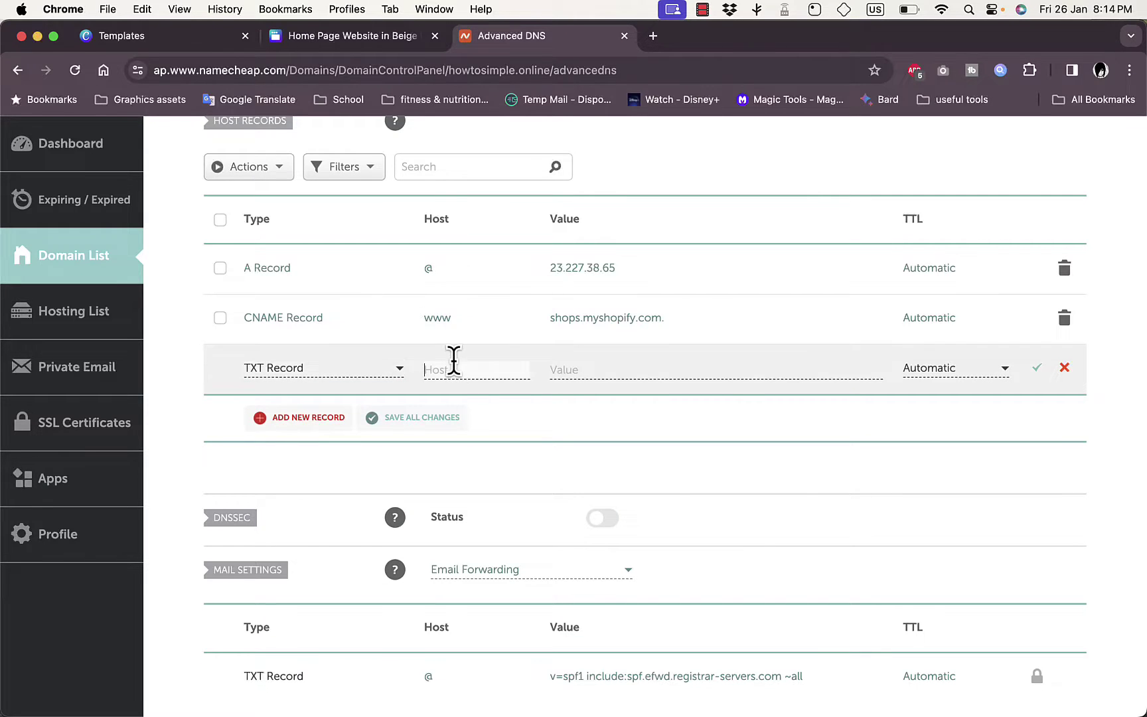
{"action": "left_click", "coordinate": [374, 42]}
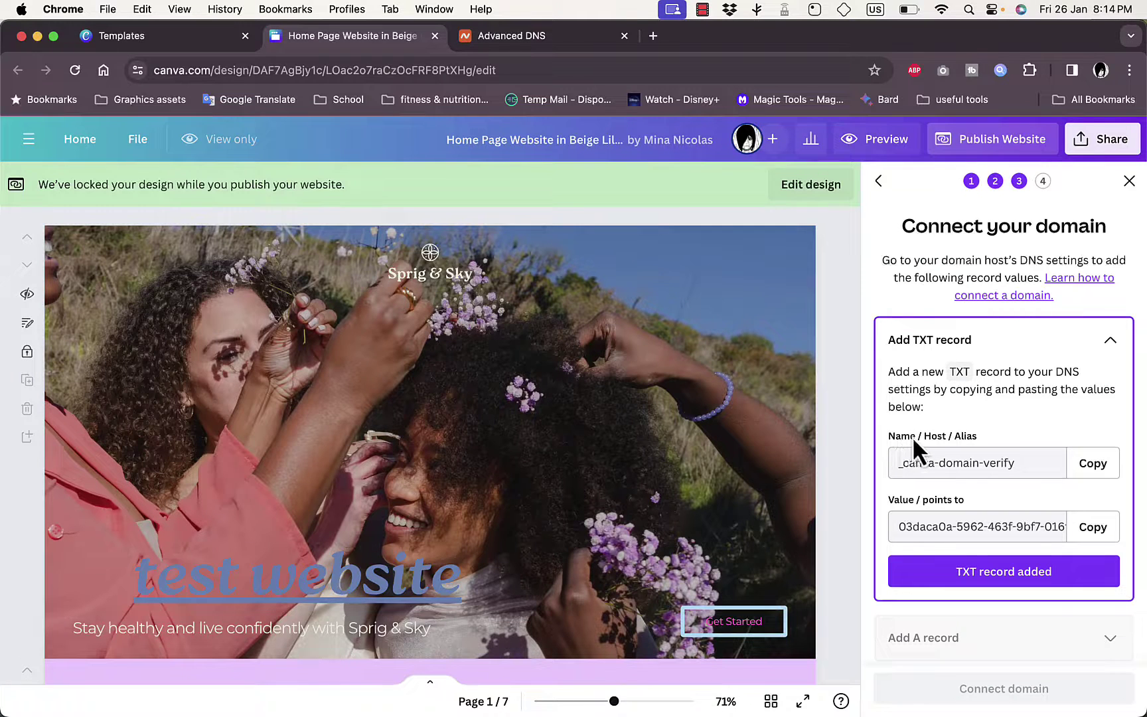
{"action": "left_click", "coordinate": [1097, 465]}
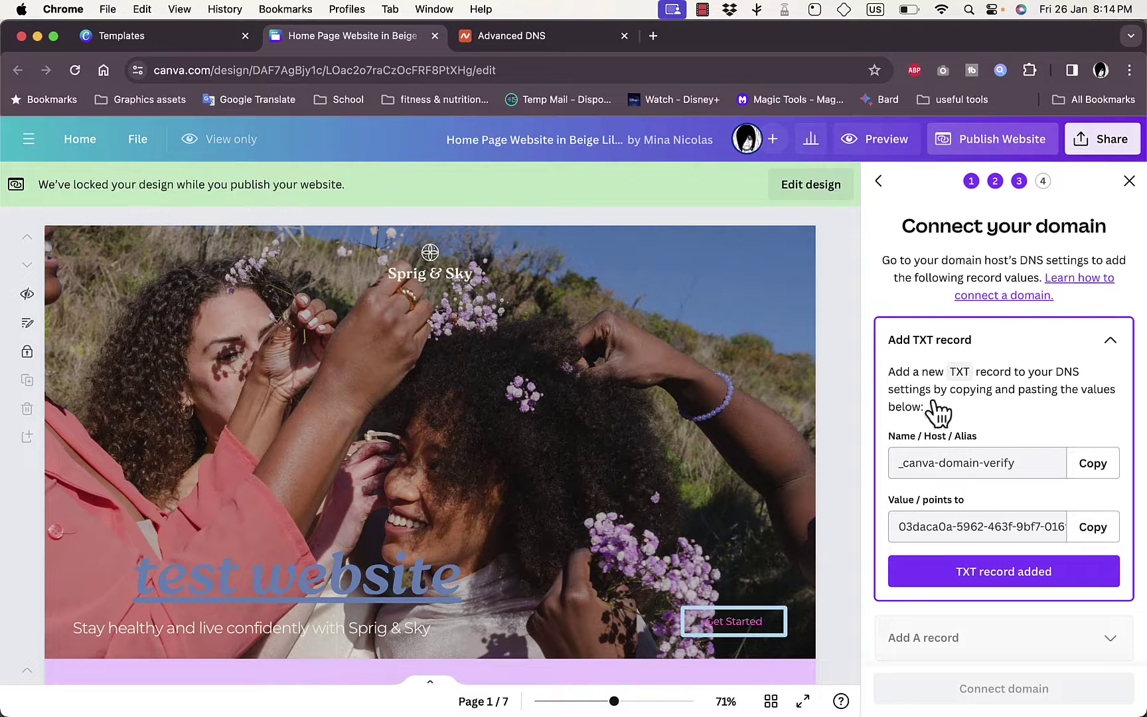
{"action": "left_click", "coordinate": [1088, 468]}
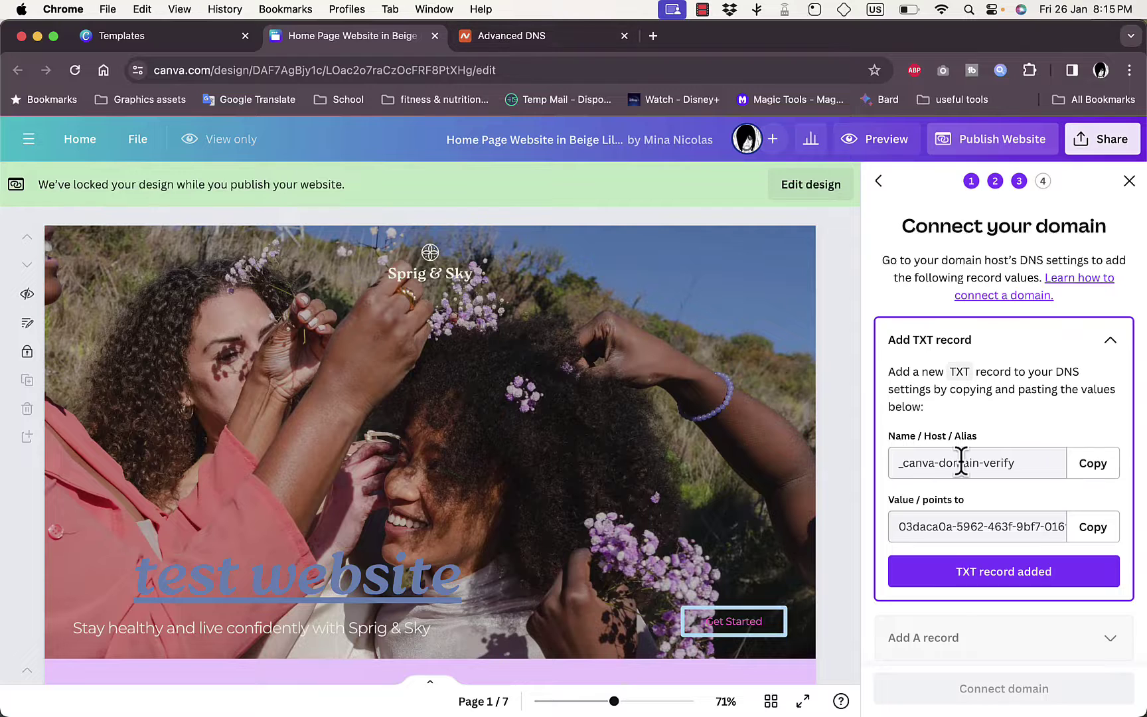
{"action": "left_click", "coordinate": [535, 38]}
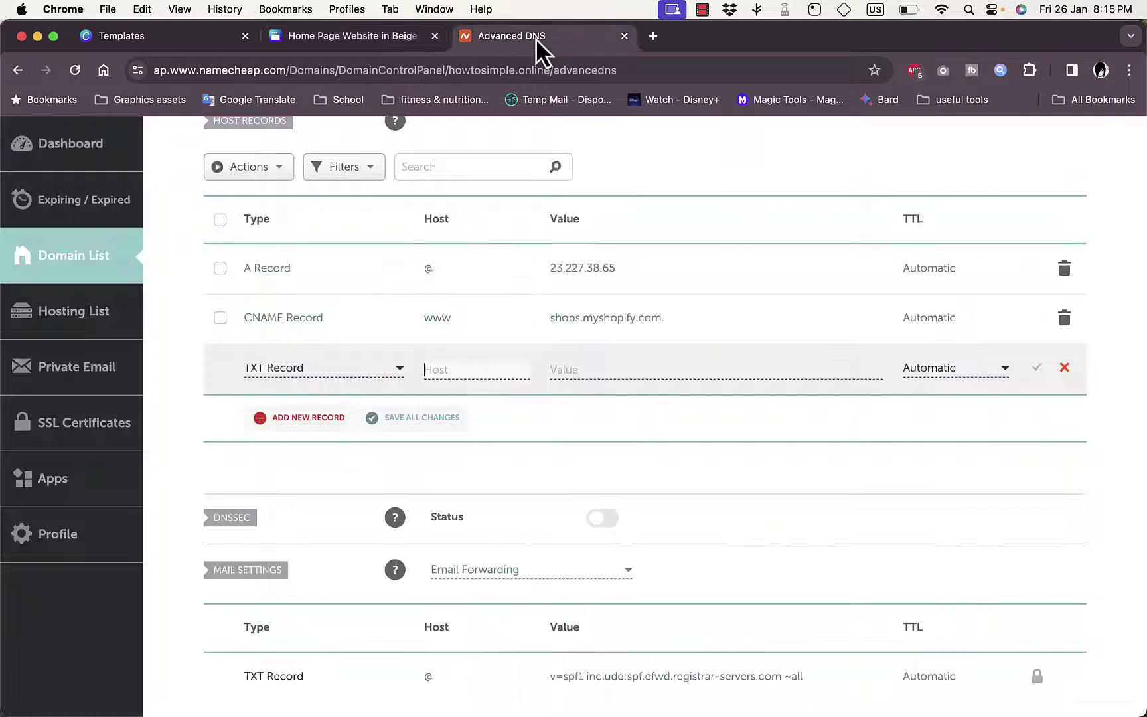
{"action": "left_click", "coordinate": [469, 366]}
{"action": "key", "text": "super+v"}
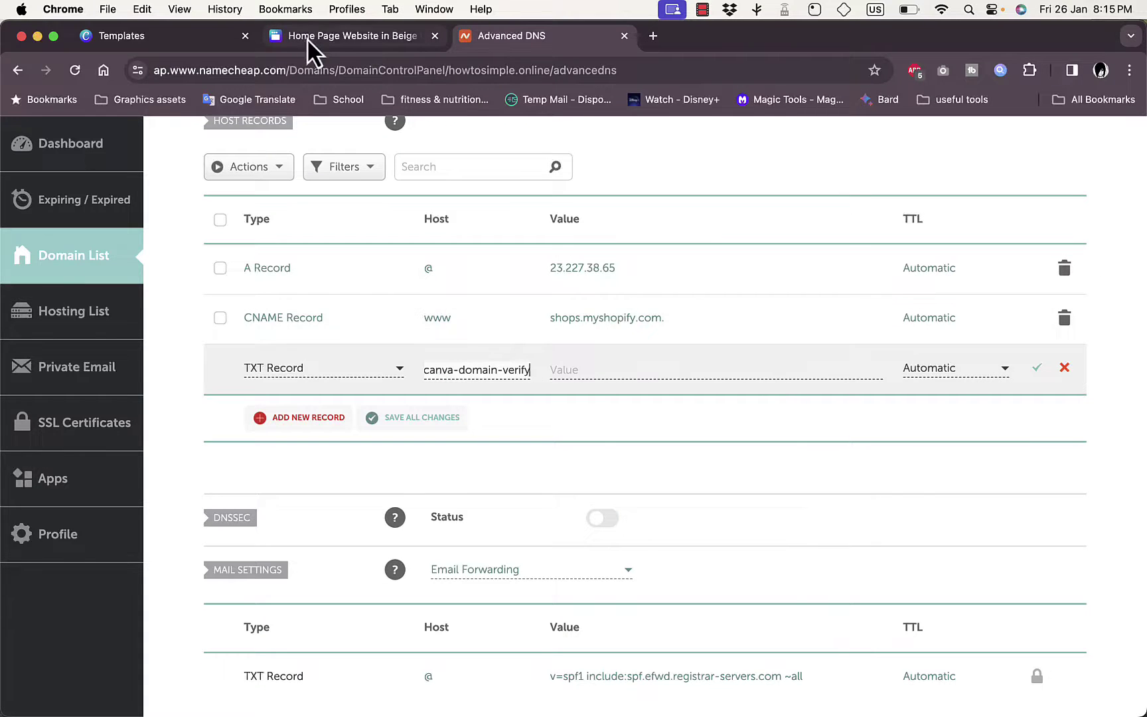
Copy the domain verification value from Canva, paste it as the TXT record's value in Namecheap and save the record.
{"action": "left_click", "coordinate": [330, 38]}
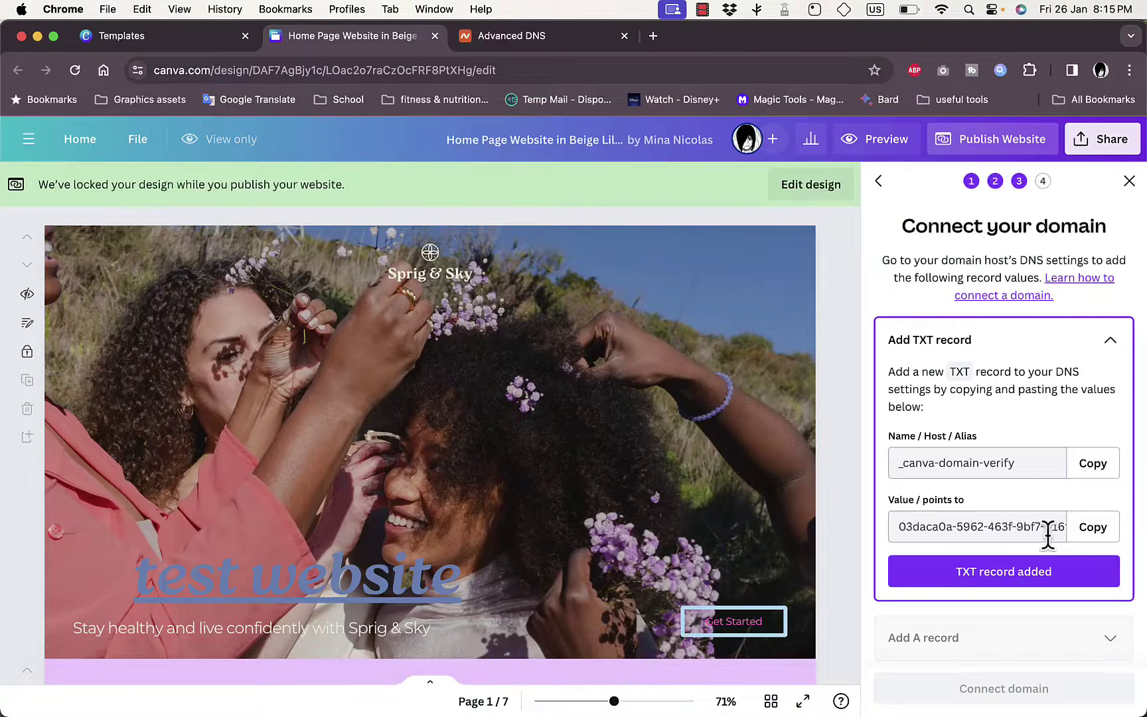
{"action": "left_click_drag", "start_coordinate": [898, 527], "coordinate": [1050, 525]}
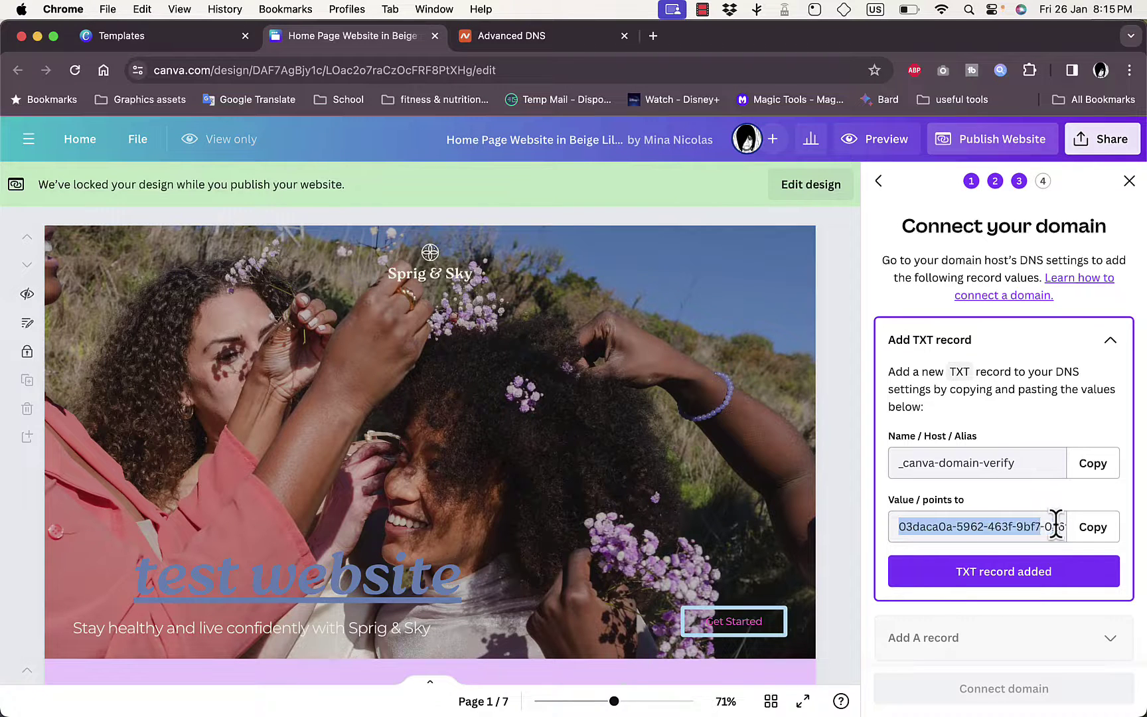
{"action": "left_click", "coordinate": [1097, 528]}
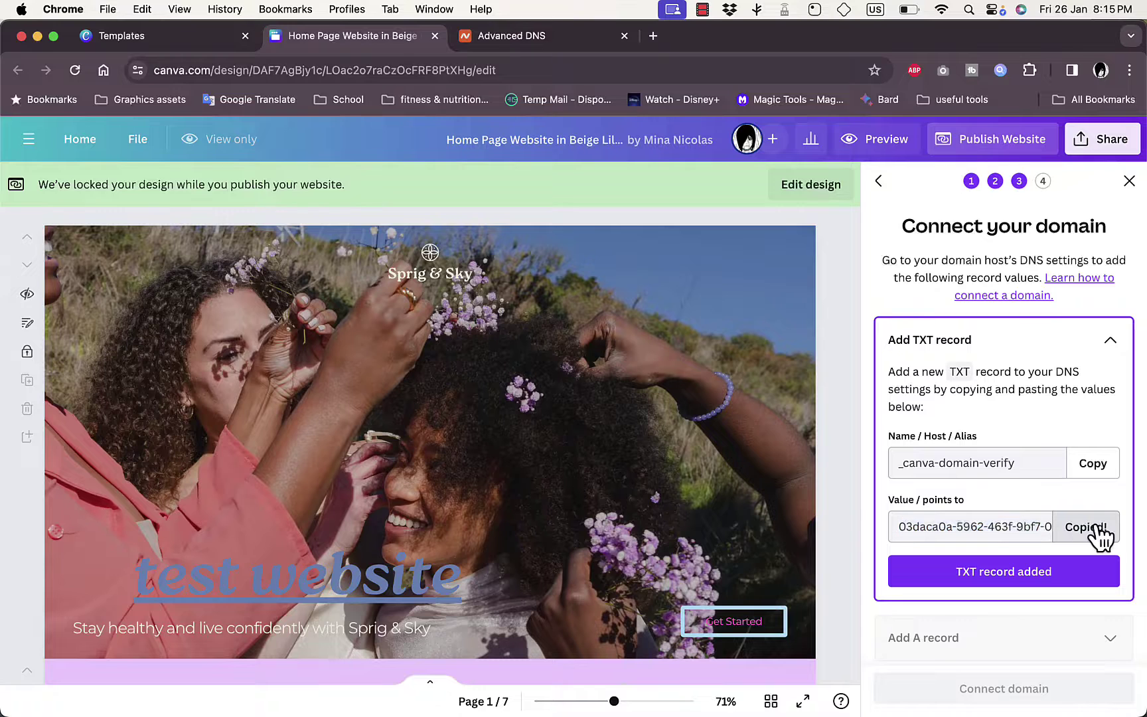
{"action": "left_click", "coordinate": [501, 35]}
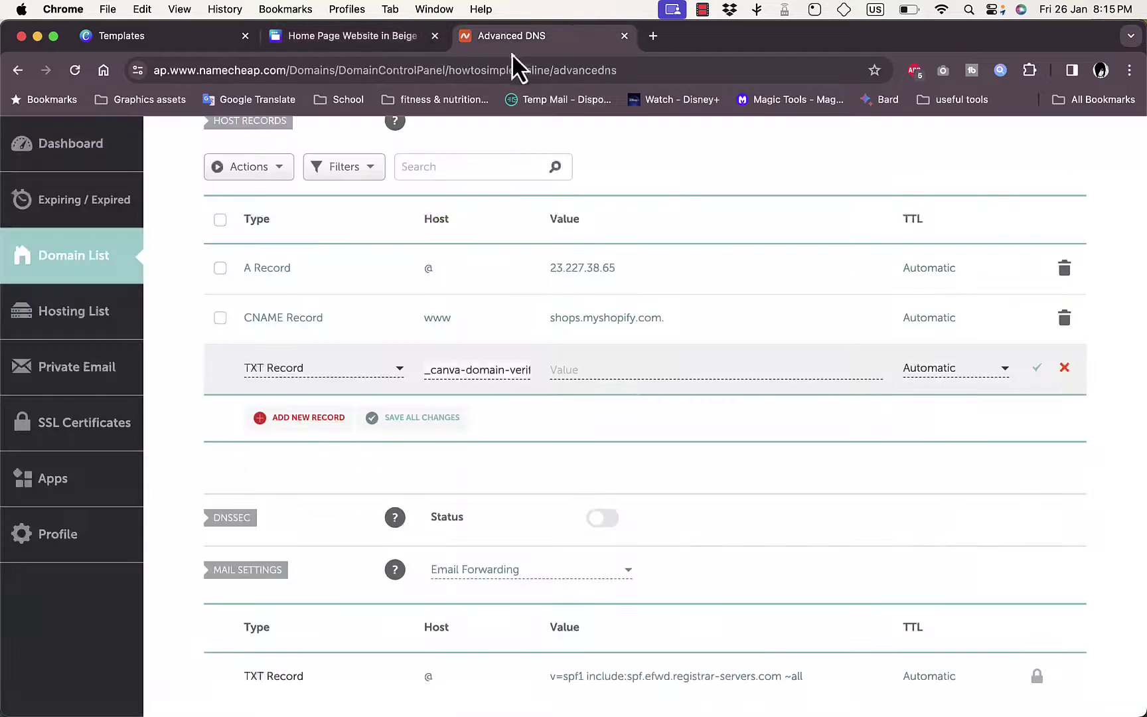
{"action": "left_click", "coordinate": [641, 366]}
{"action": "key", "text": "super+v"}
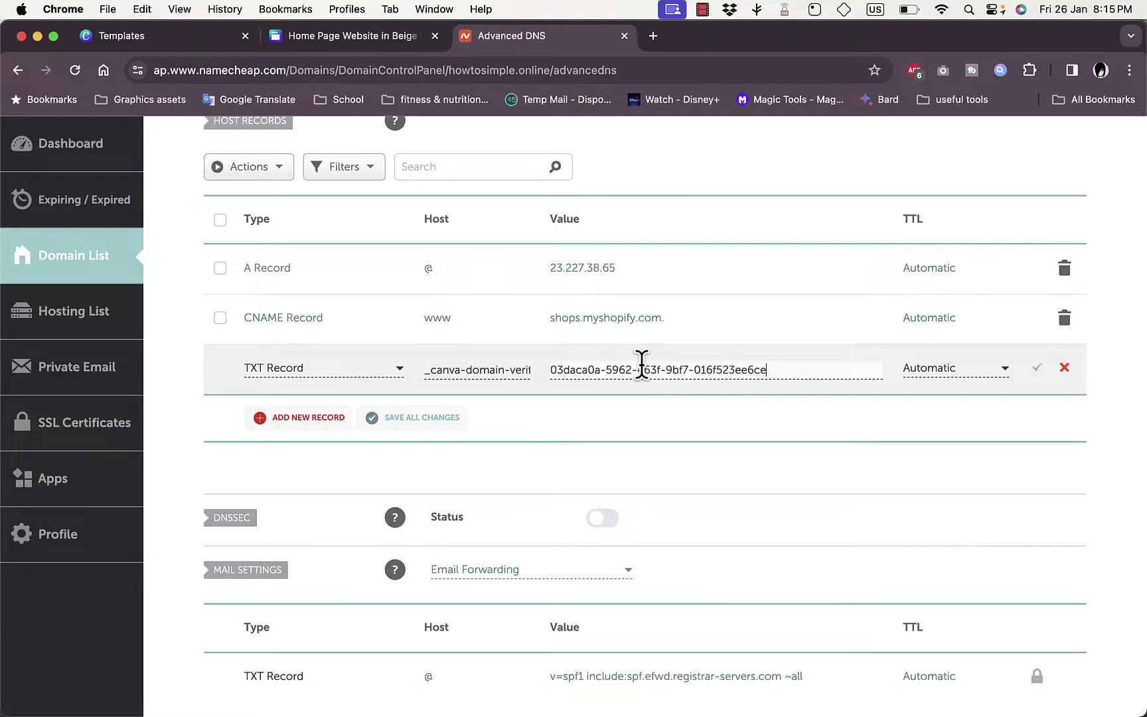
{"action": "left_click", "coordinate": [1039, 369]}
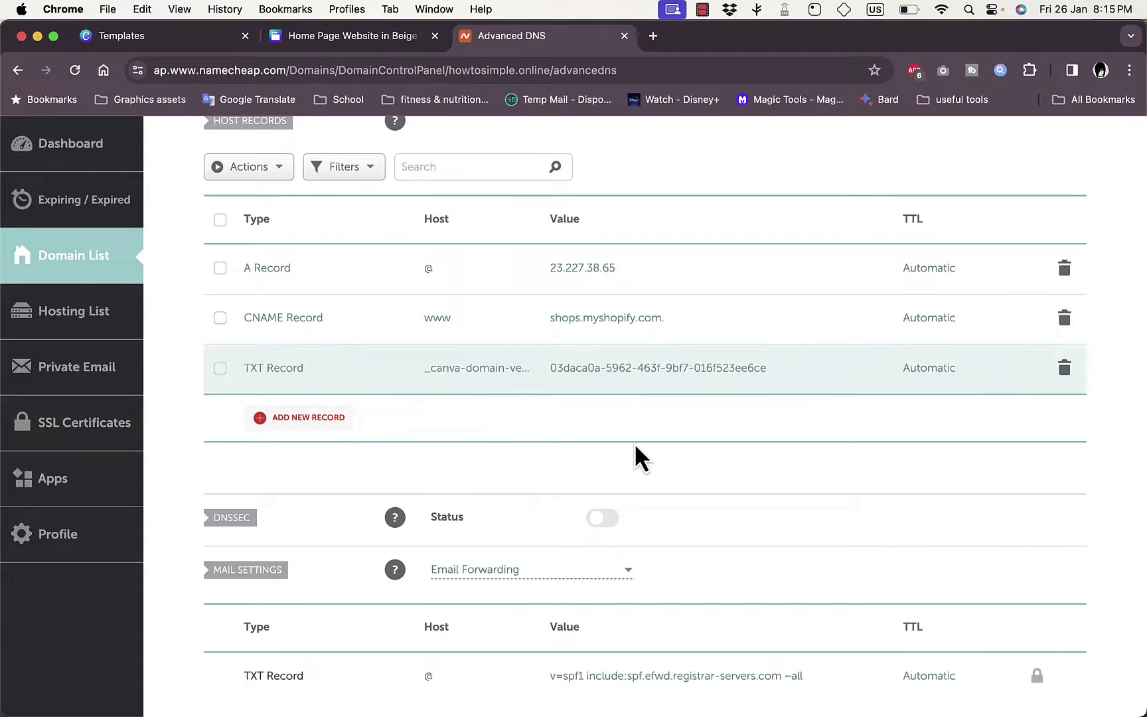
Back in Canva, mark the TXT record as added and continue to the first A record's values.
{"action": "left_click", "coordinate": [363, 37]}
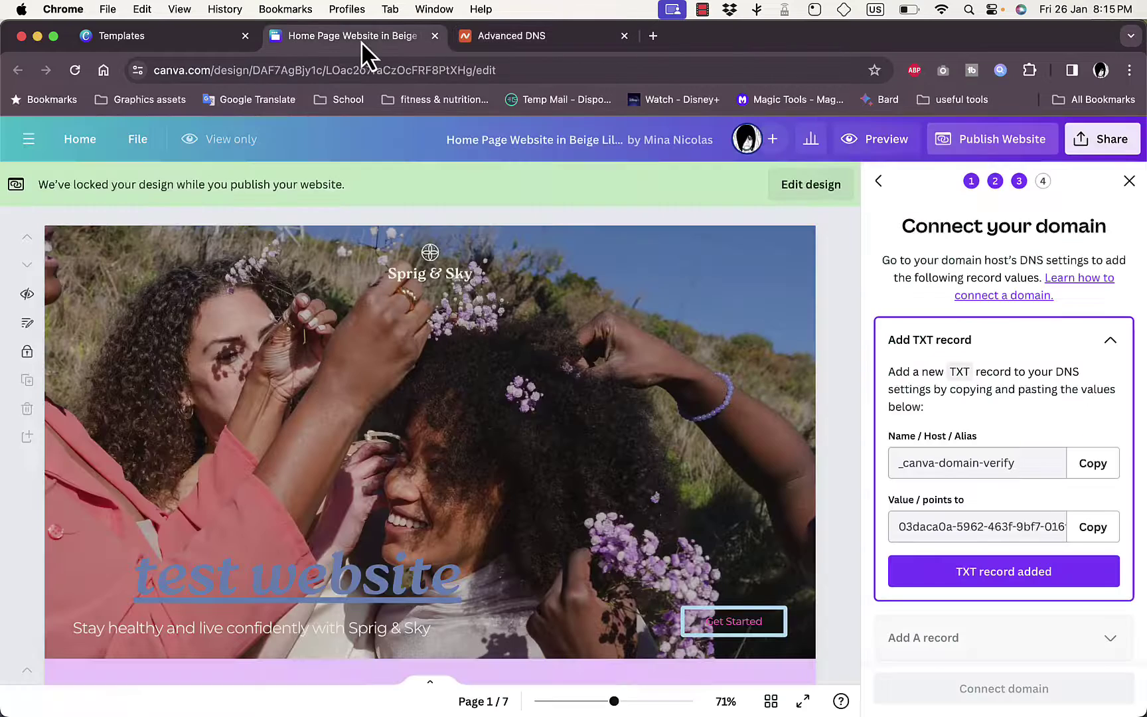
{"action": "left_click", "coordinate": [1000, 573]}
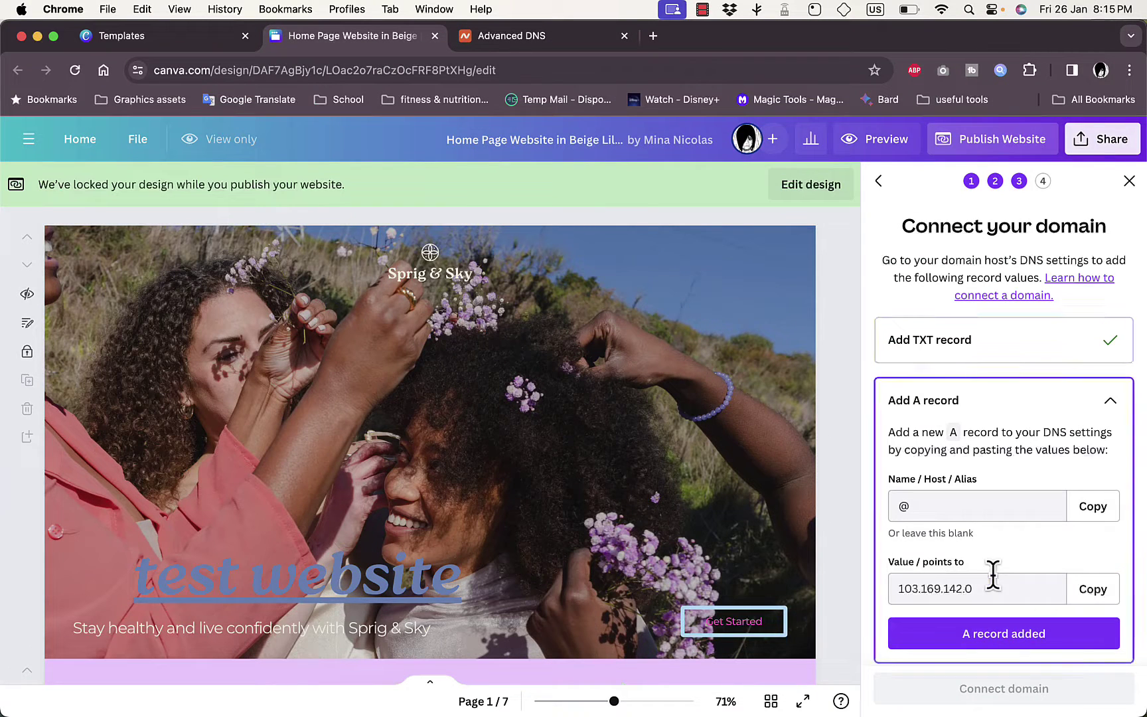
{"action": "scroll", "coordinate": [999, 515], "scroll_direction": "down", "scroll_amount": 2}
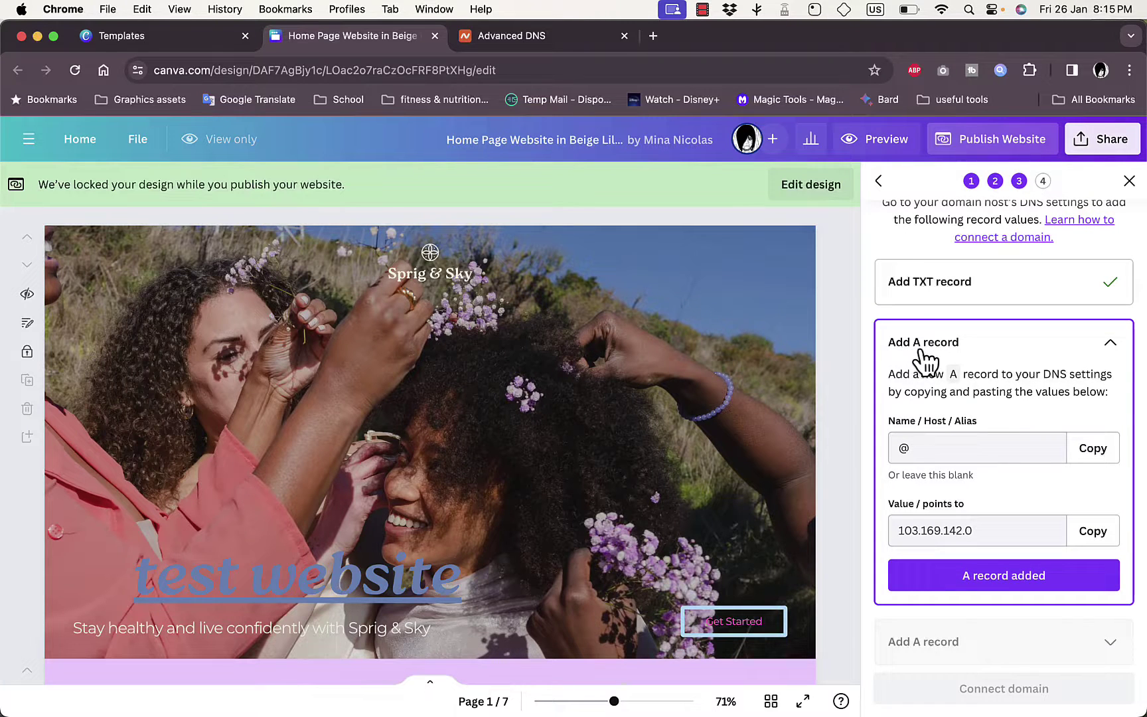
In Namecheap, add a new A Record and set its host to @ as given in Canva.
{"action": "left_click", "coordinate": [522, 33]}
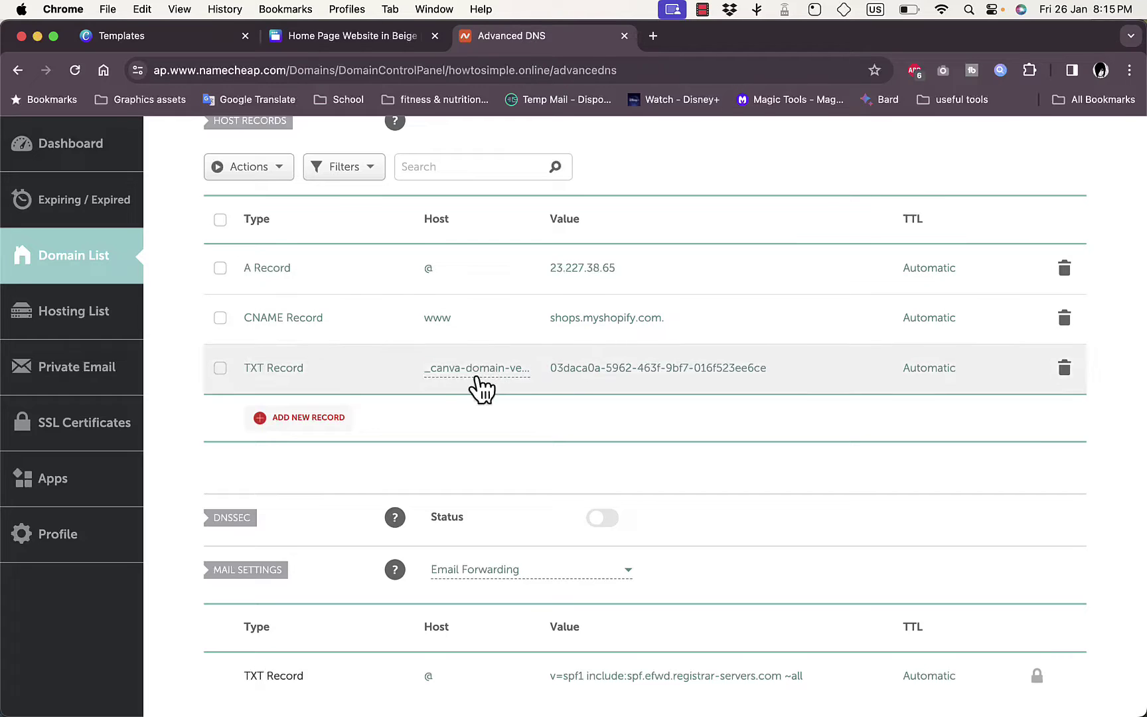
{"action": "left_click", "coordinate": [330, 418]}
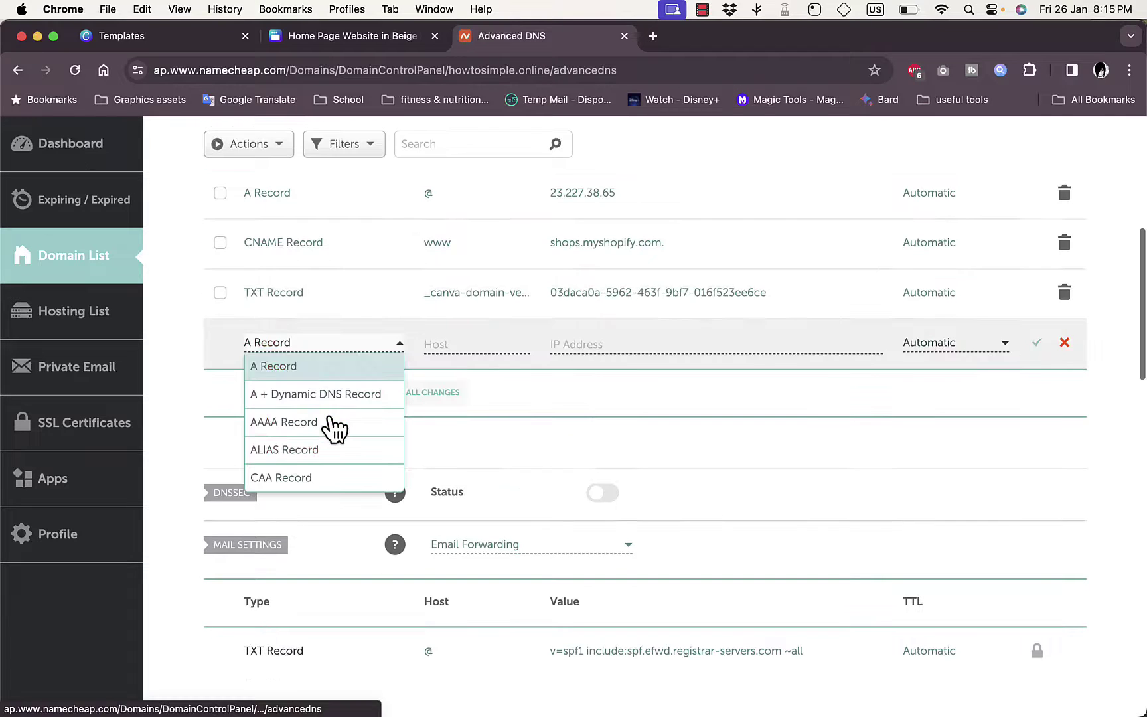
{"action": "left_click", "coordinate": [293, 372]}
{"action": "left_click", "coordinate": [353, 37]}
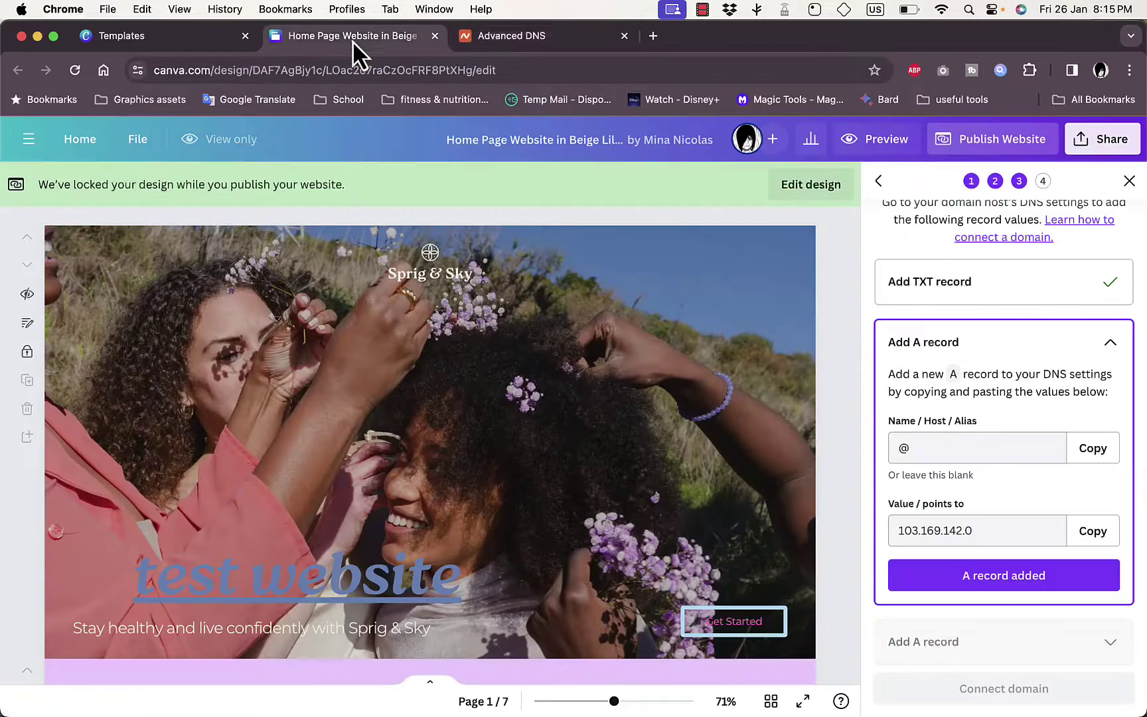
{"action": "left_click", "coordinate": [1094, 452]}
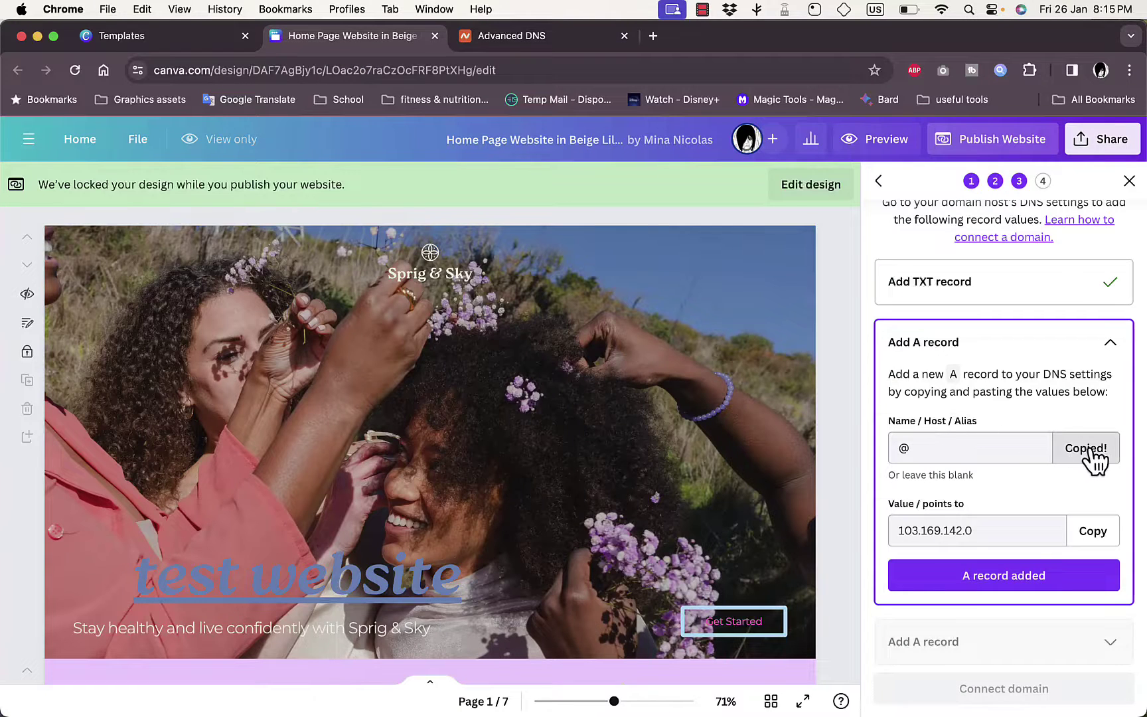
{"action": "left_click", "coordinate": [555, 42]}
{"action": "left_click", "coordinate": [455, 343]}
{"action": "type", "text": "@"}
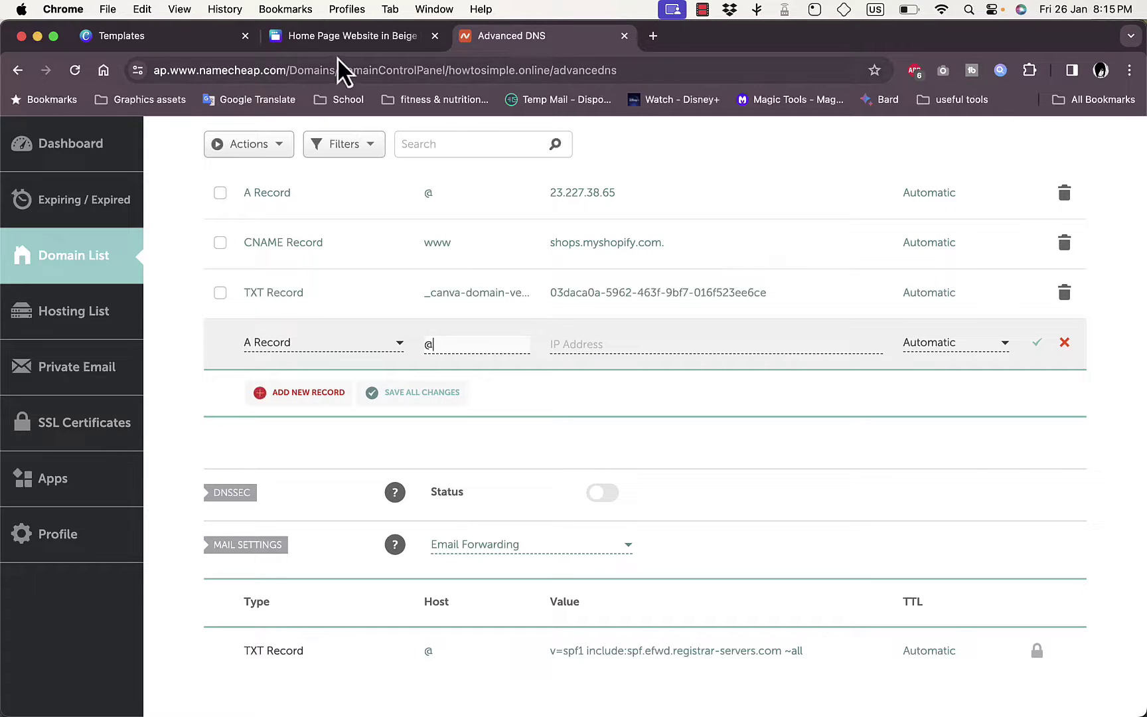
Copy the IP address 103.169.142.0 from Canva, enter it as the A record's value in Namecheap and save the record.
{"action": "left_click", "coordinate": [358, 36]}
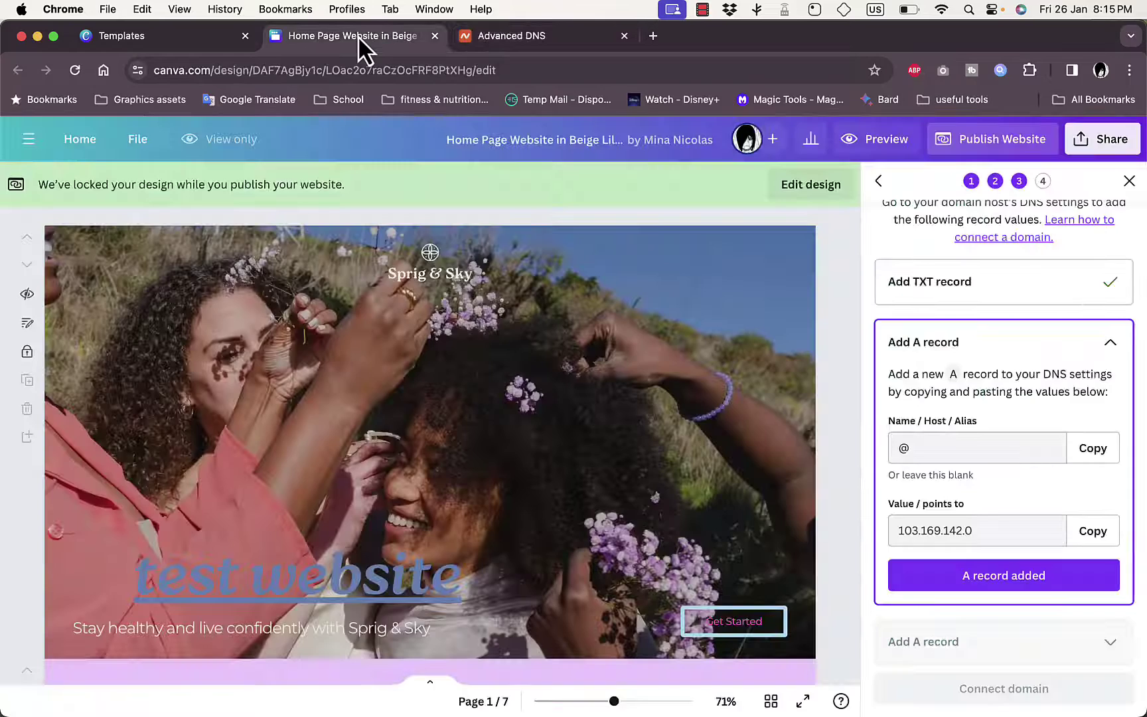
{"action": "left_click", "coordinate": [1091, 531]}
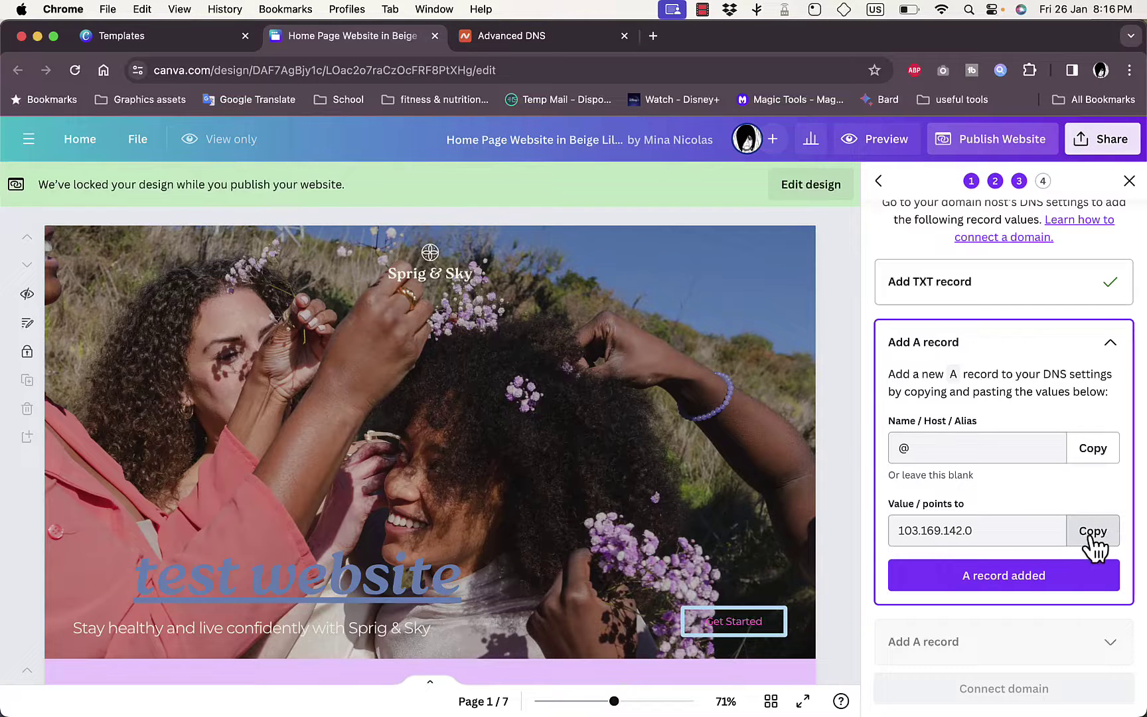
{"action": "left_click", "coordinate": [487, 28]}
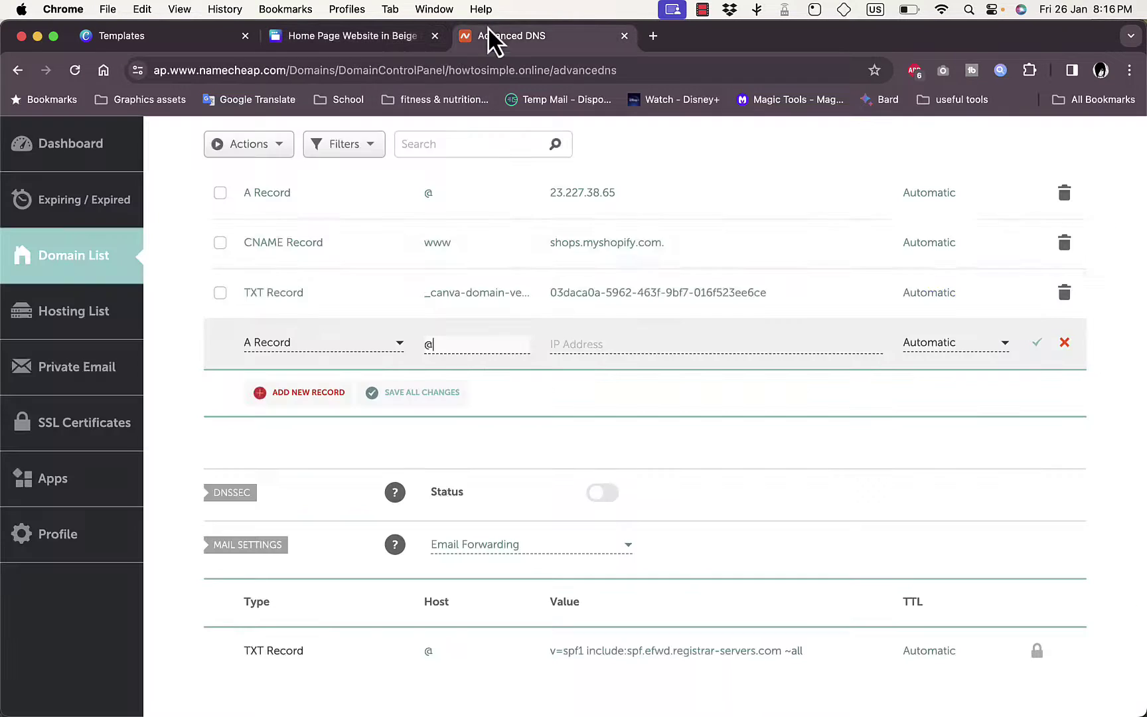
{"action": "left_click", "coordinate": [614, 342]}
{"action": "key", "text": "super+v"}
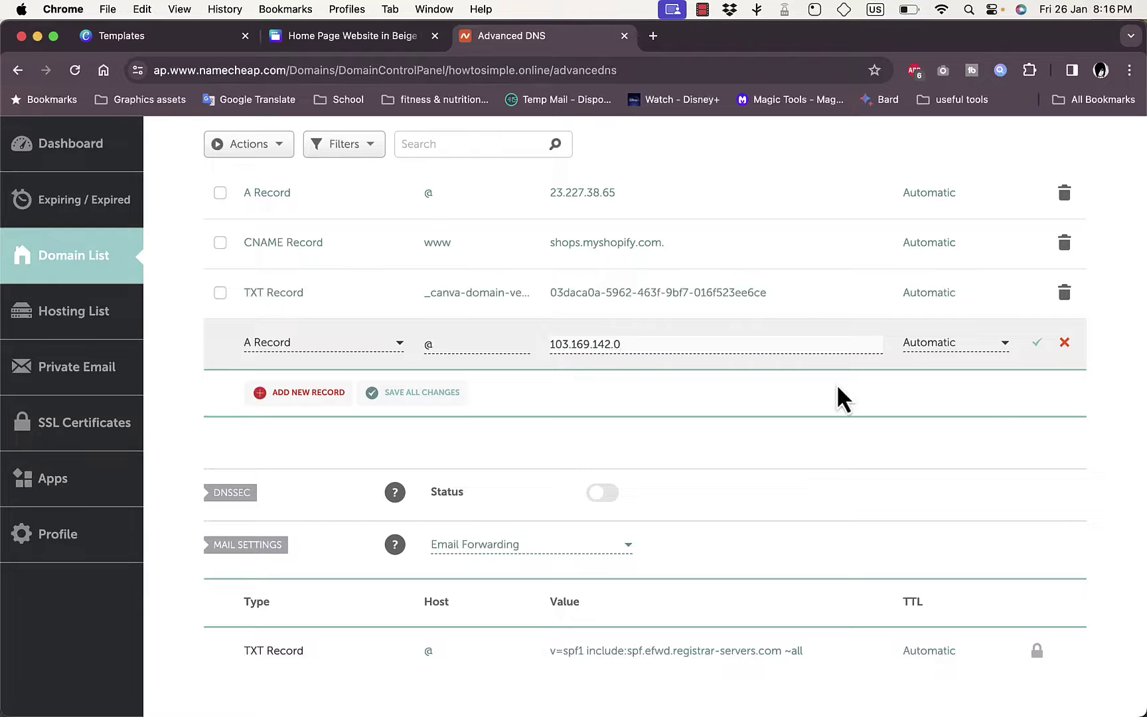
{"action": "left_click", "coordinate": [1037, 345]}
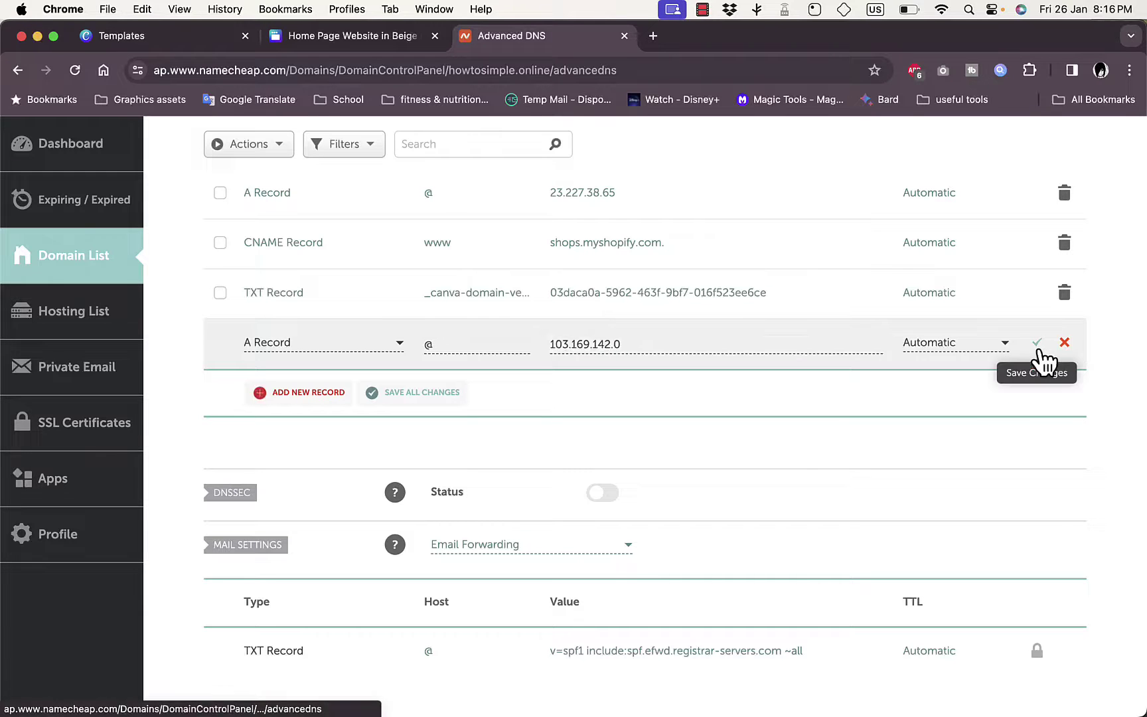
{"action": "left_click", "coordinate": [425, 393]}
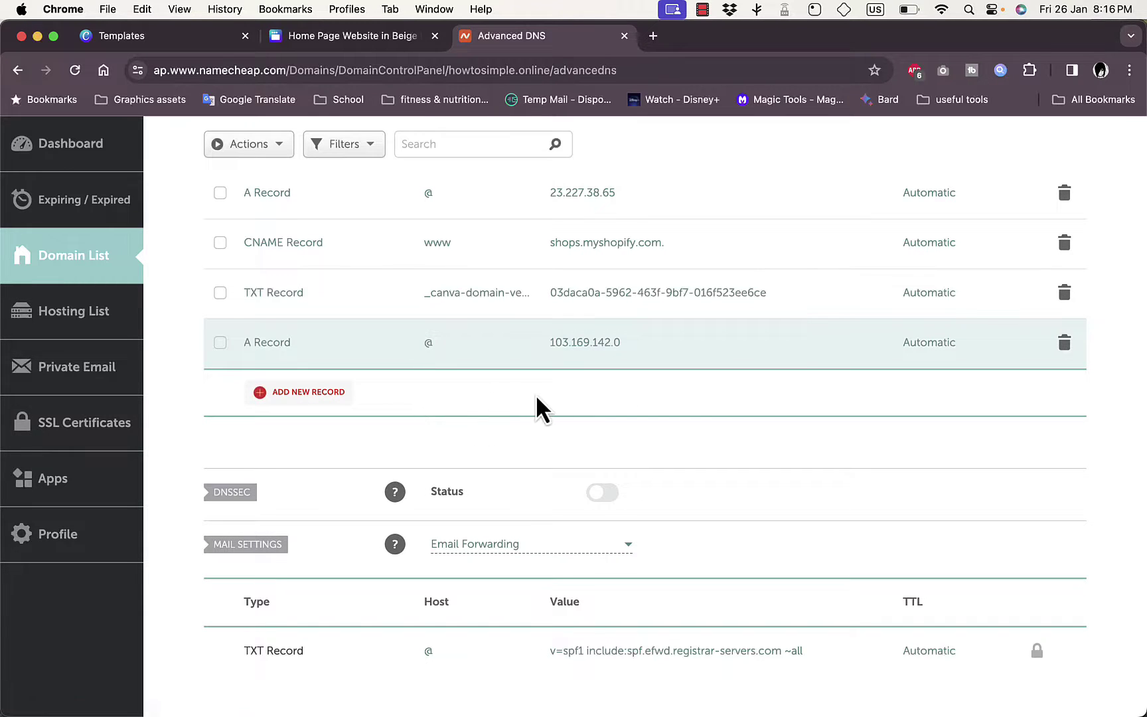
Mark the first A record as added in Canva, and add another A Record in Namecheap with the host www copied from Canva.
{"action": "left_click", "coordinate": [367, 36]}
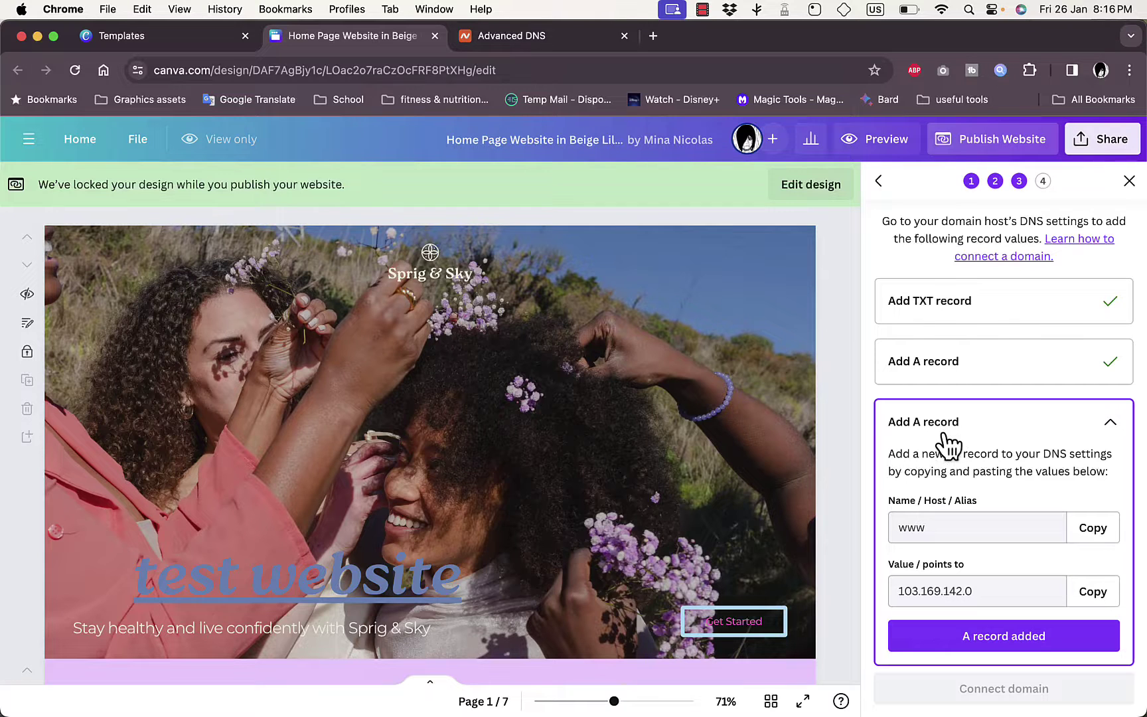
{"action": "left_click", "coordinate": [512, 37]}
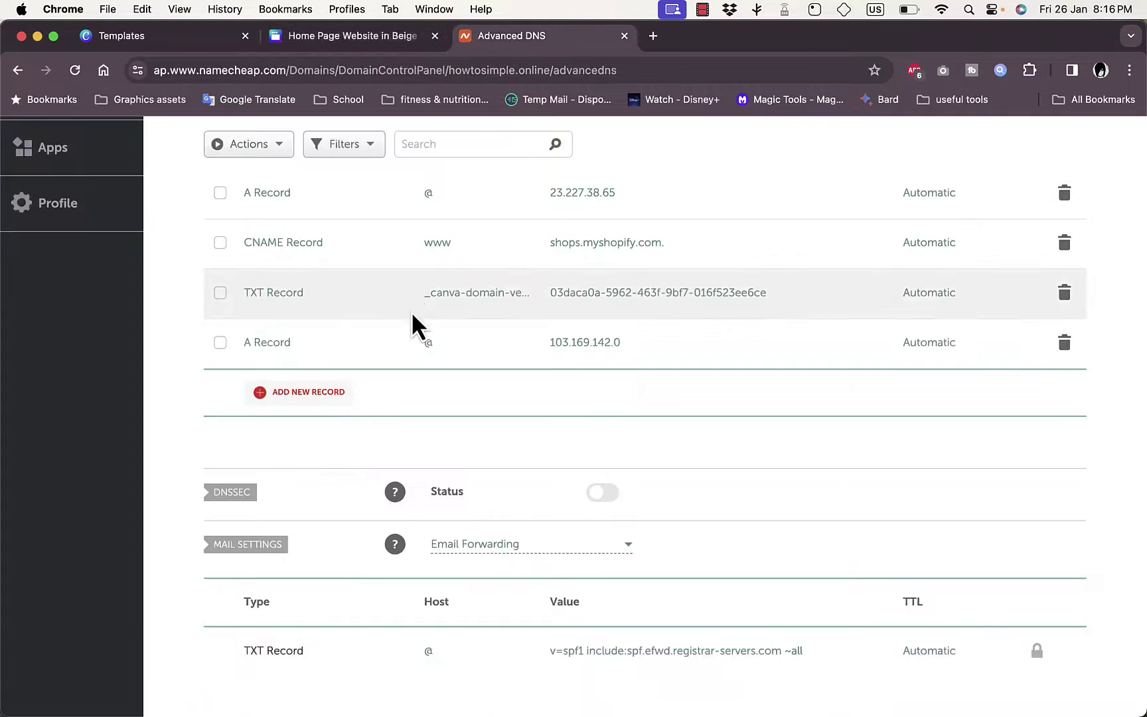
{"action": "left_click", "coordinate": [305, 394]}
{"action": "left_click", "coordinate": [306, 394]}
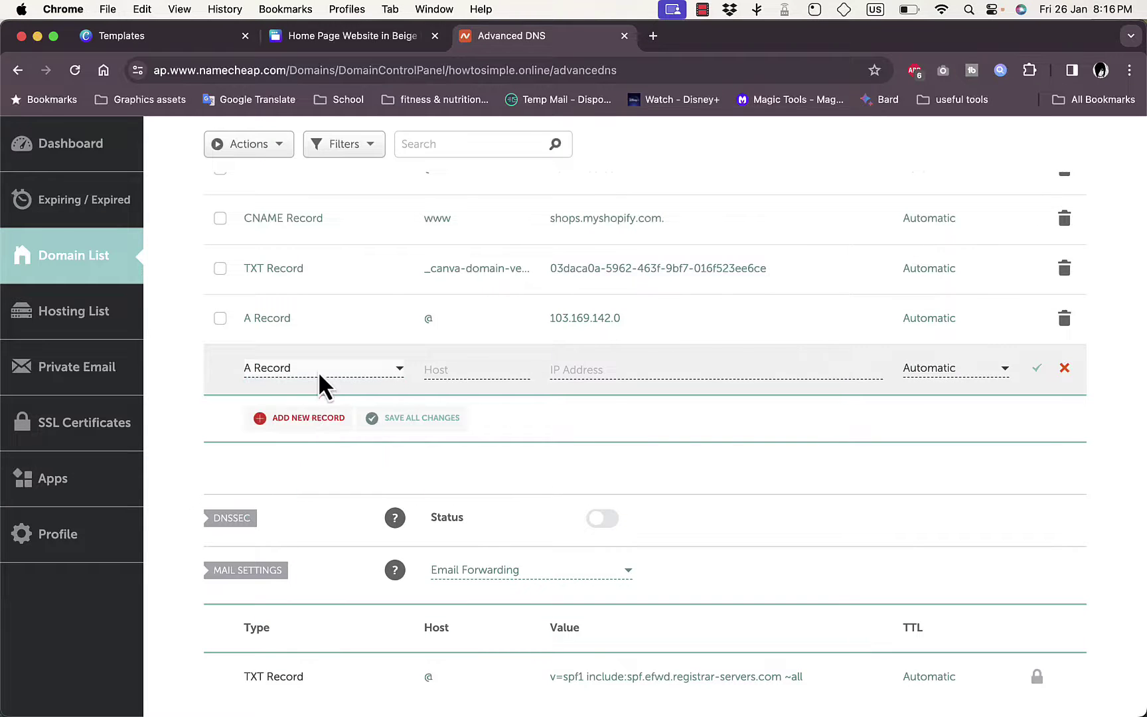
{"action": "left_click", "coordinate": [380, 39]}
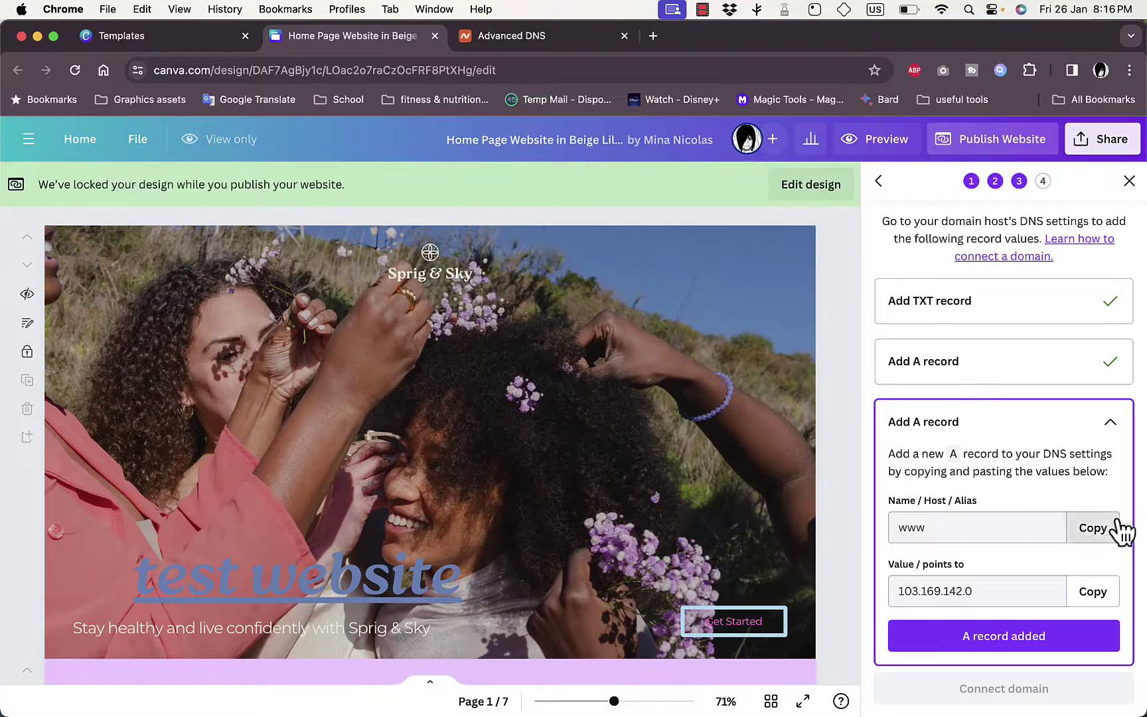
{"action": "left_click", "coordinate": [1092, 530]}
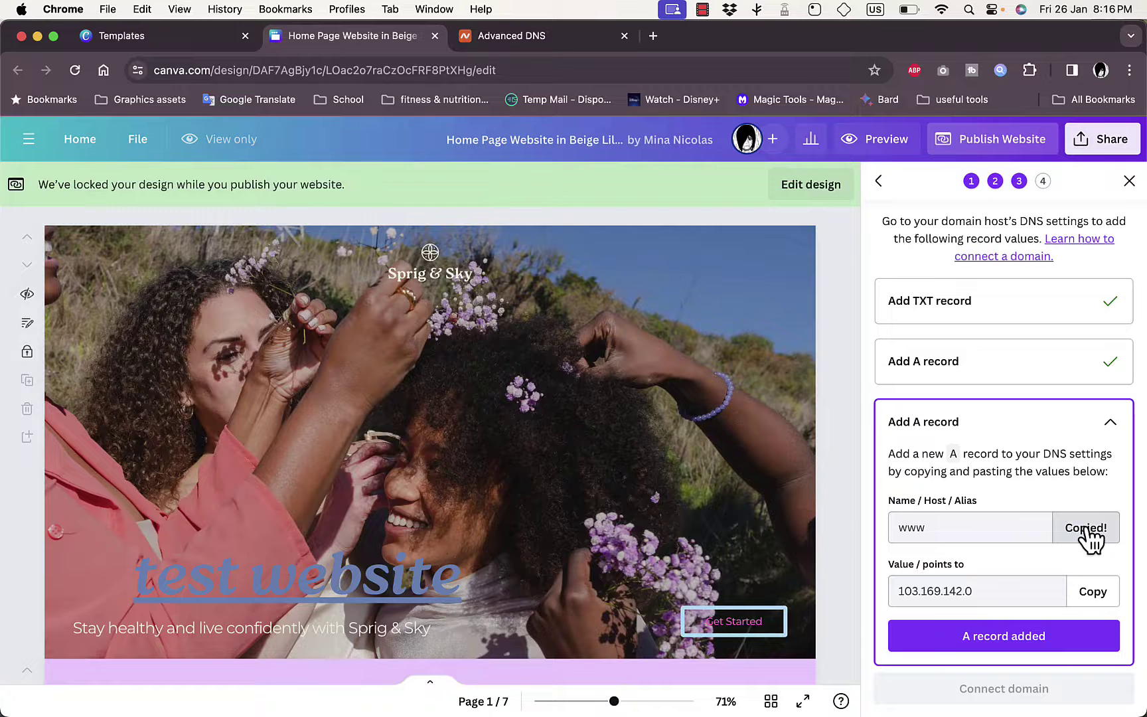
{"action": "left_click", "coordinate": [511, 37]}
{"action": "left_click", "coordinate": [463, 367]}
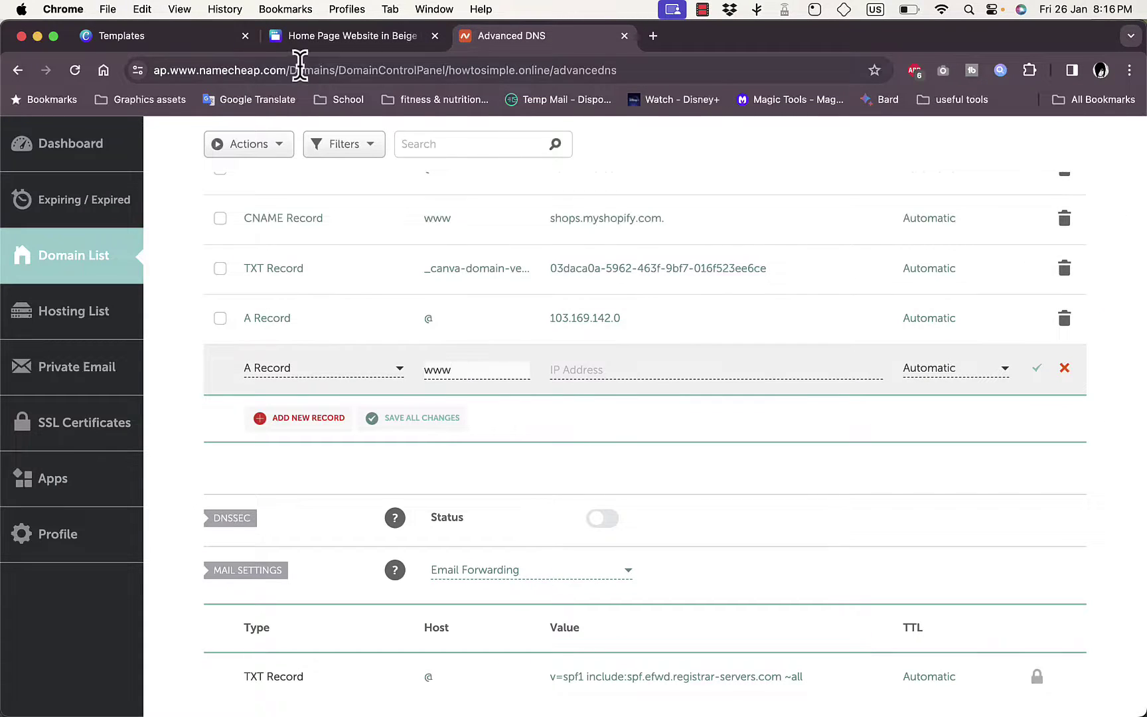
Copy the IP address 103.169.142.0 from Canva, enter it as the www A record's value in Namecheap and save the record.
{"action": "left_click", "coordinate": [341, 37]}
{"action": "left_click", "coordinate": [1089, 597]}
{"action": "left_click", "coordinate": [568, 45]}
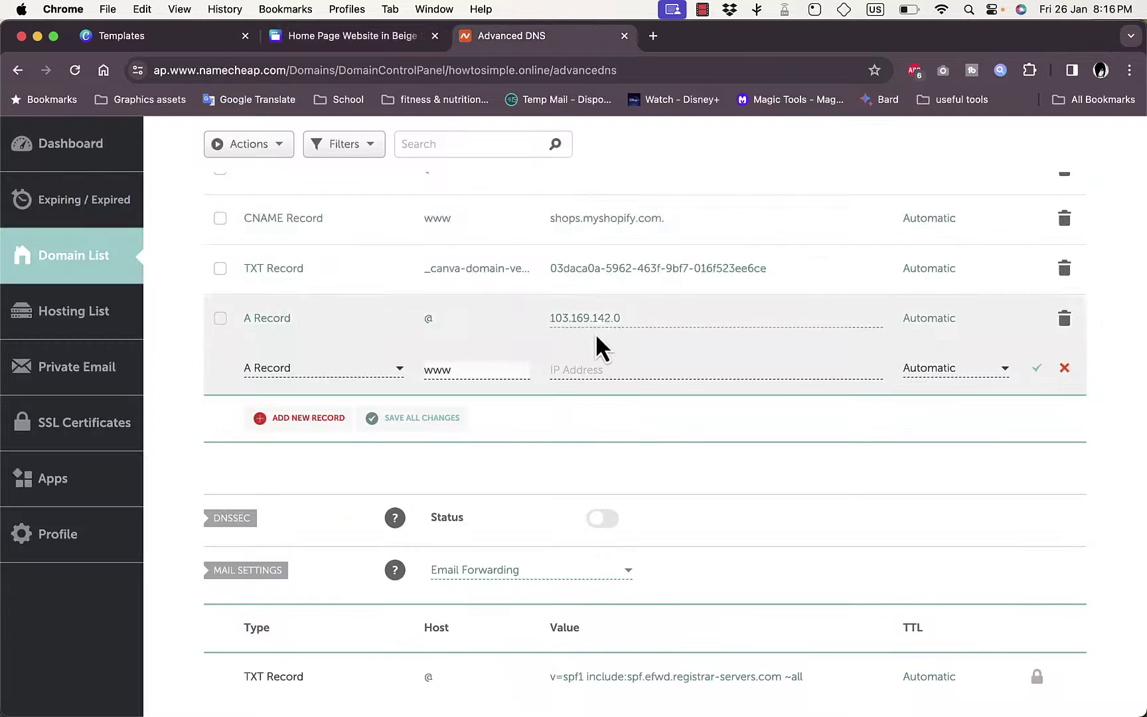
{"action": "left_click", "coordinate": [608, 370]}
{"action": "key", "text": "super+v"}
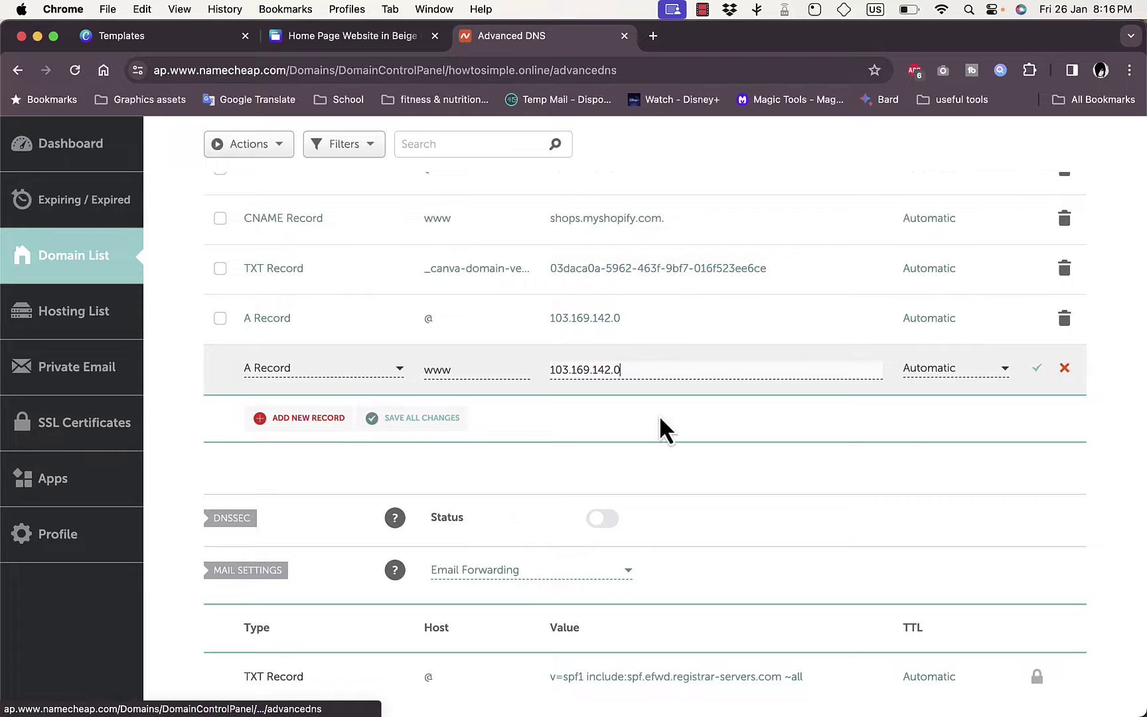
{"action": "left_click", "coordinate": [1038, 370]}
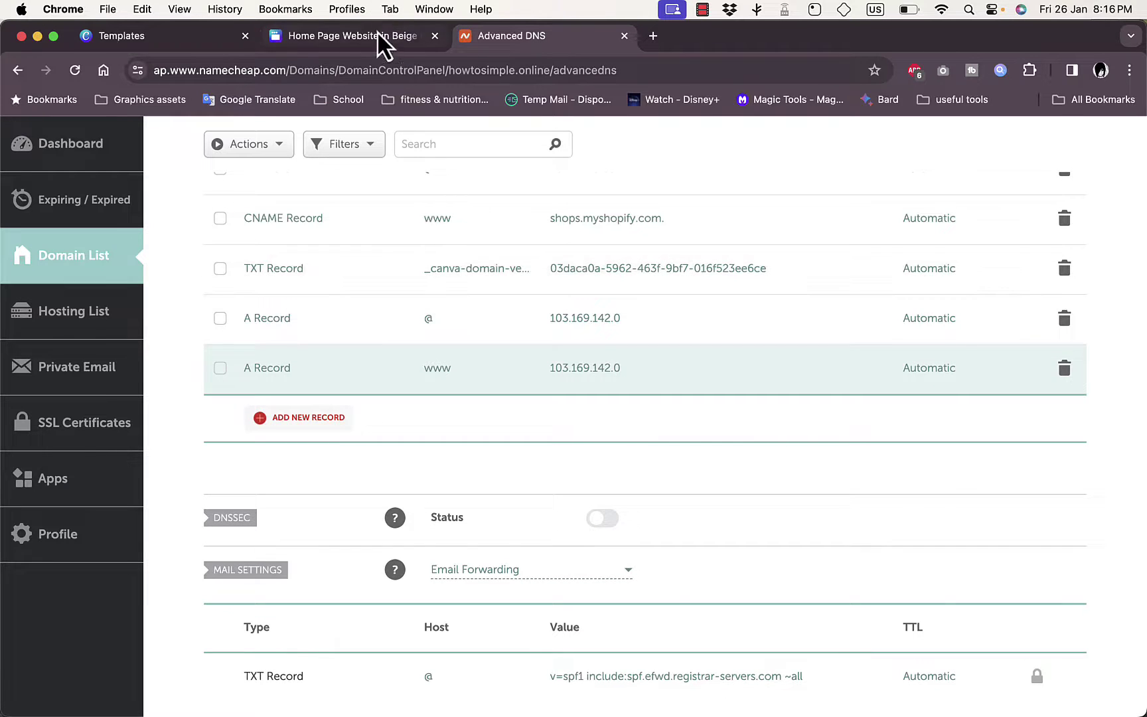
Back in Canva, mark the second A record as added and connect the domain.
{"action": "left_click", "coordinate": [377, 26]}
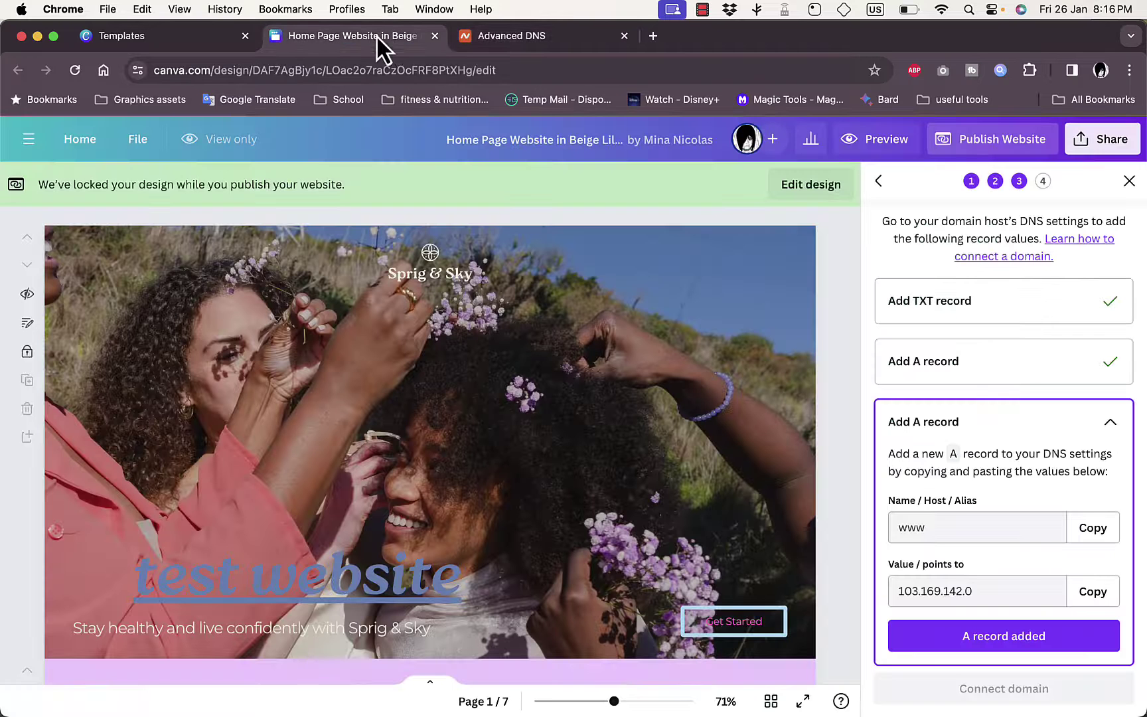
{"action": "left_click", "coordinate": [1010, 639]}
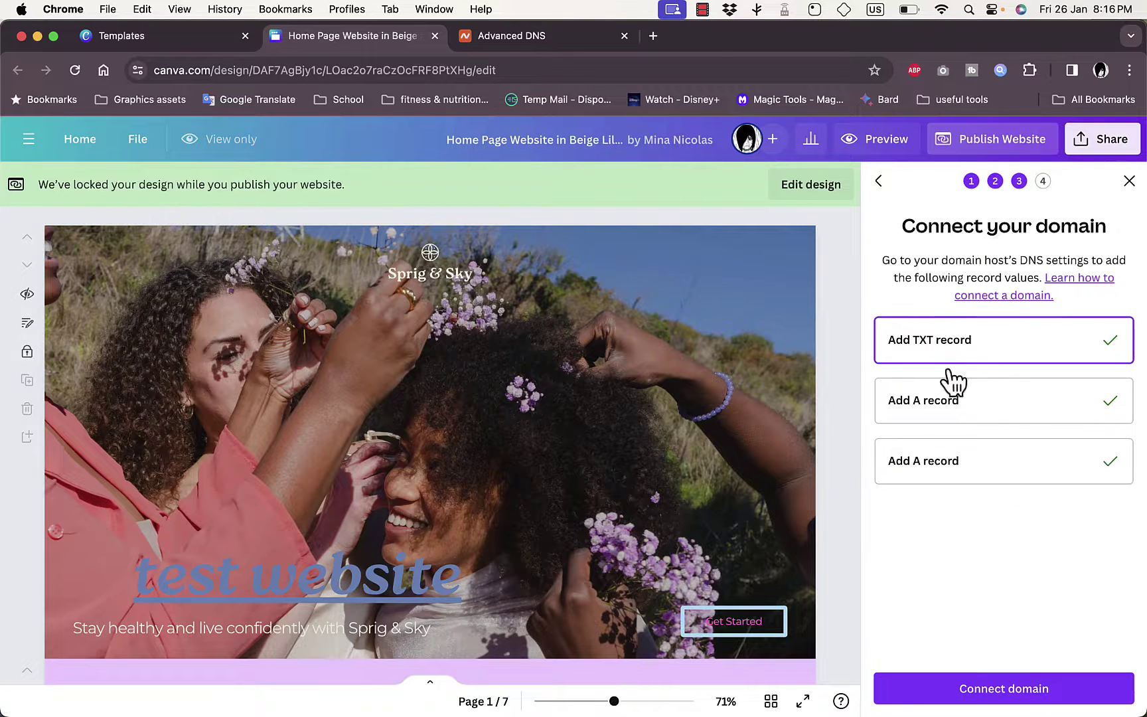
{"action": "left_click", "coordinate": [1005, 689]}
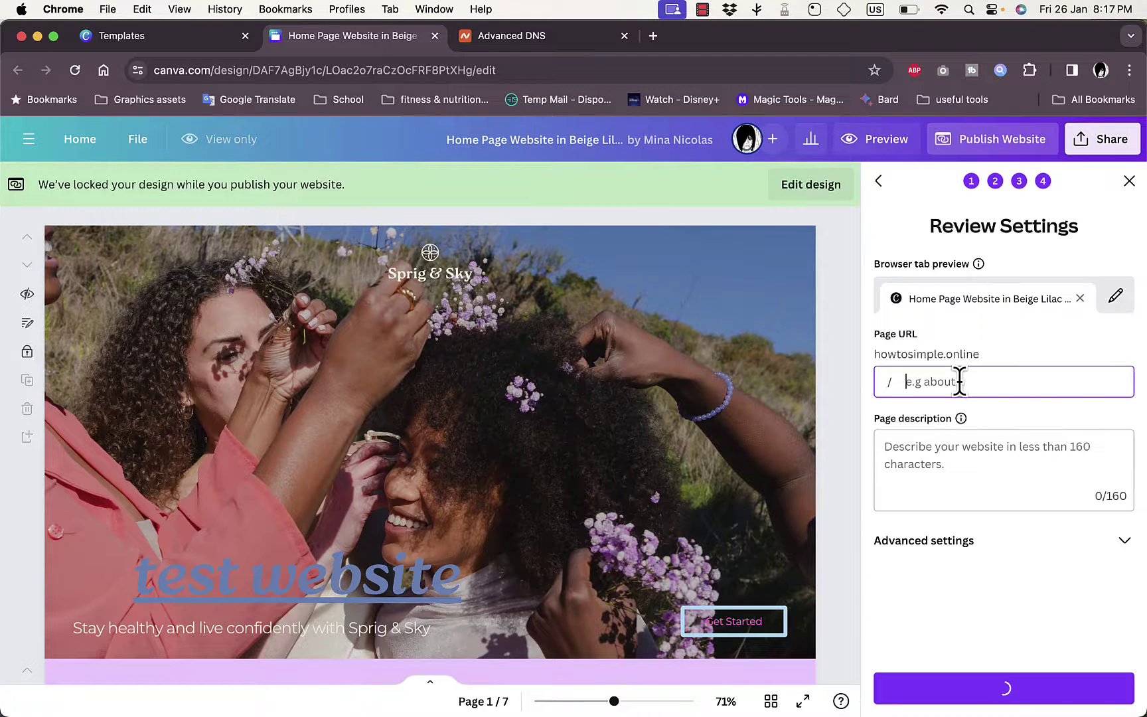
{"action": "type", "text": "test"}
{"action": "double_click", "coordinate": [958, 379]}
{"action": "key", "text": "BackSpace"}
Change the website's browser tab title to "my test website".
{"action": "left_click", "coordinate": [1116, 296]}
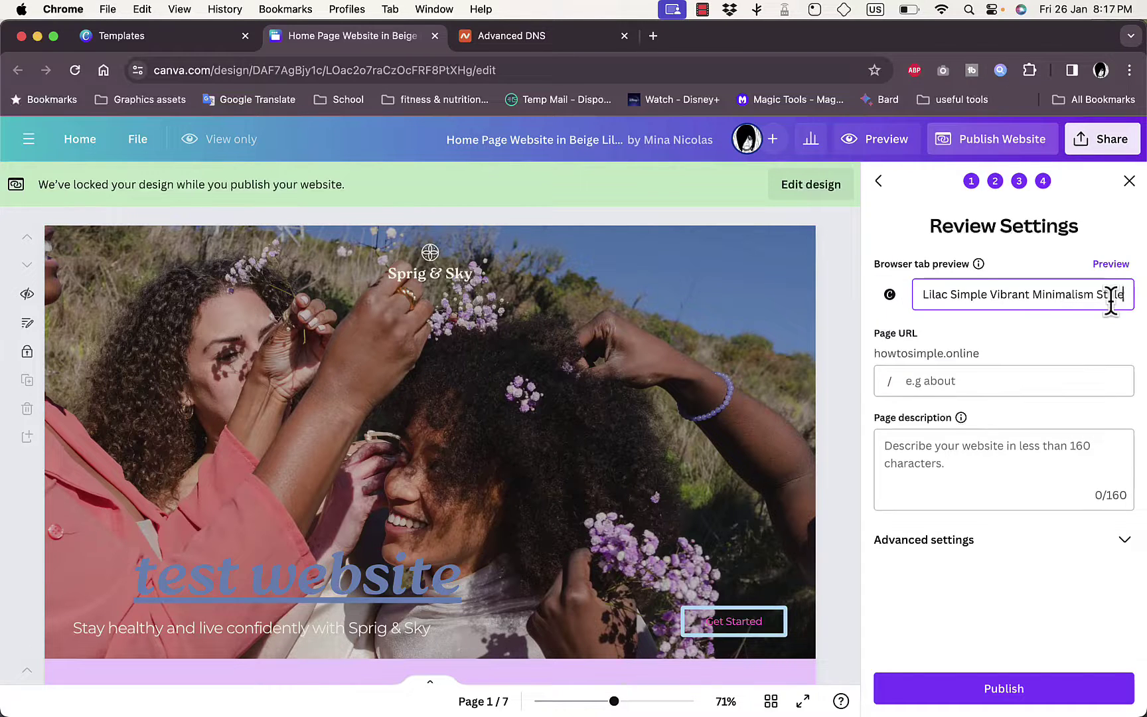
{"action": "triple_click", "coordinate": [984, 287]}
{"action": "type", "text": "m"}
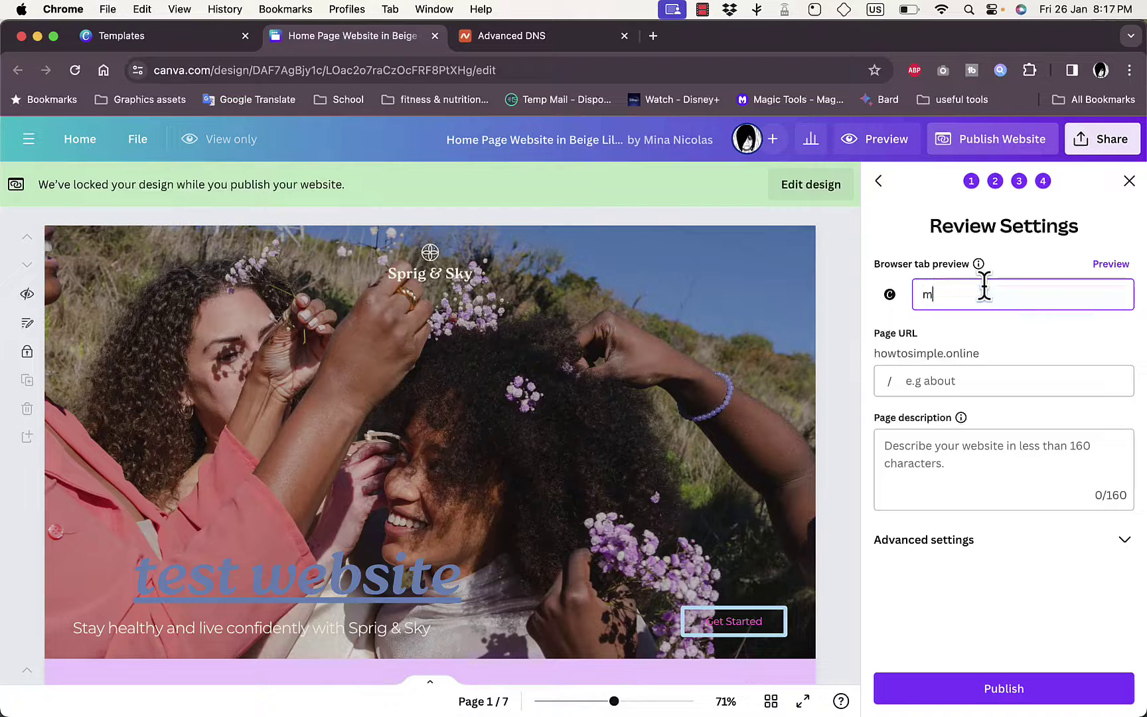
{"action": "type", "text": "y test website"}
{"action": "key", "text": "Return"}
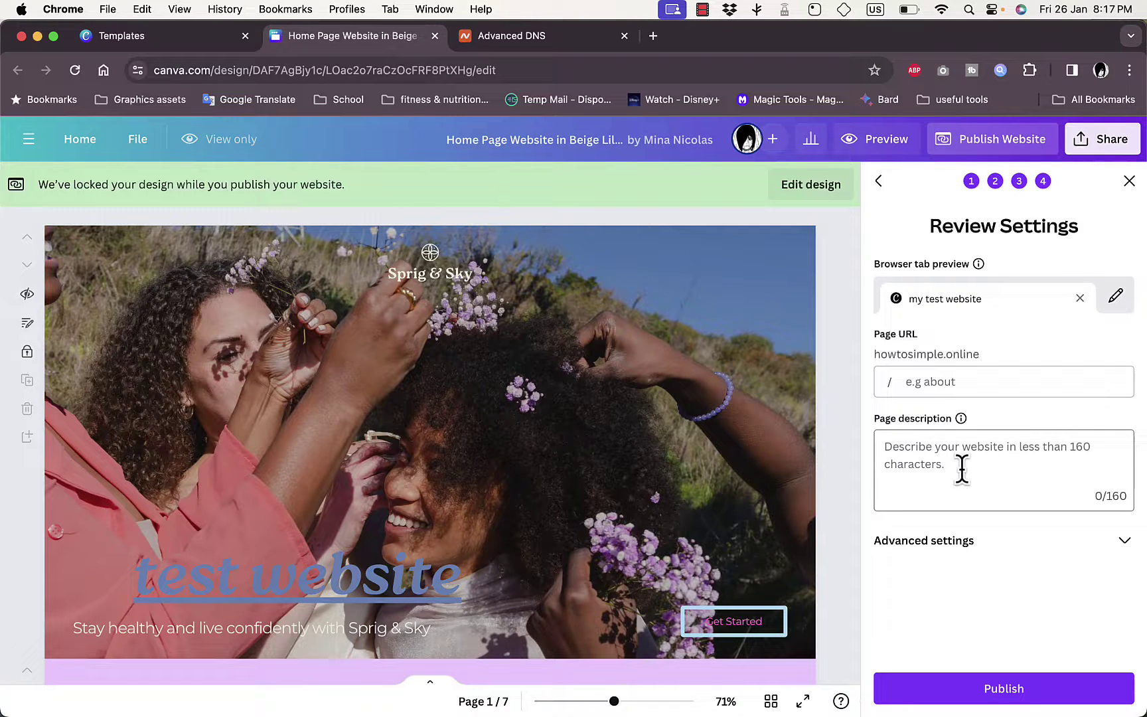
Review the advanced settings for password protection, search engine visibility and link preview, and publish the website to howtosimple.online.
{"action": "left_click", "coordinate": [988, 543]}
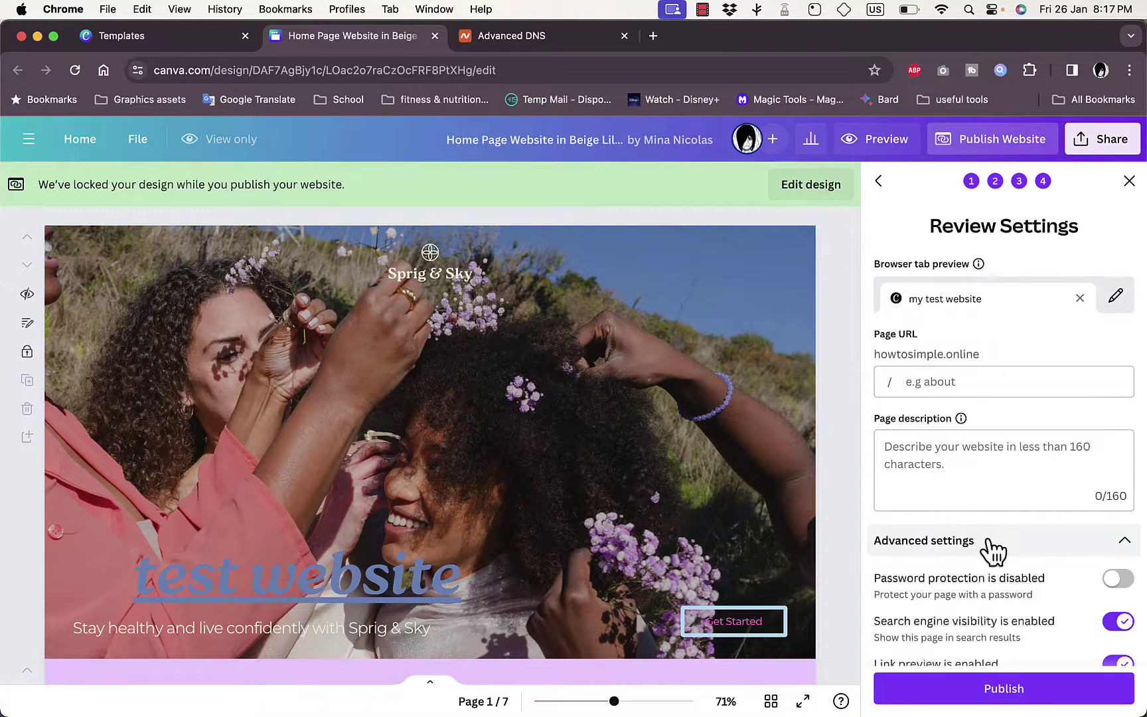
{"action": "scroll", "coordinate": [990, 546], "scroll_direction": "down", "scroll_amount": 5}
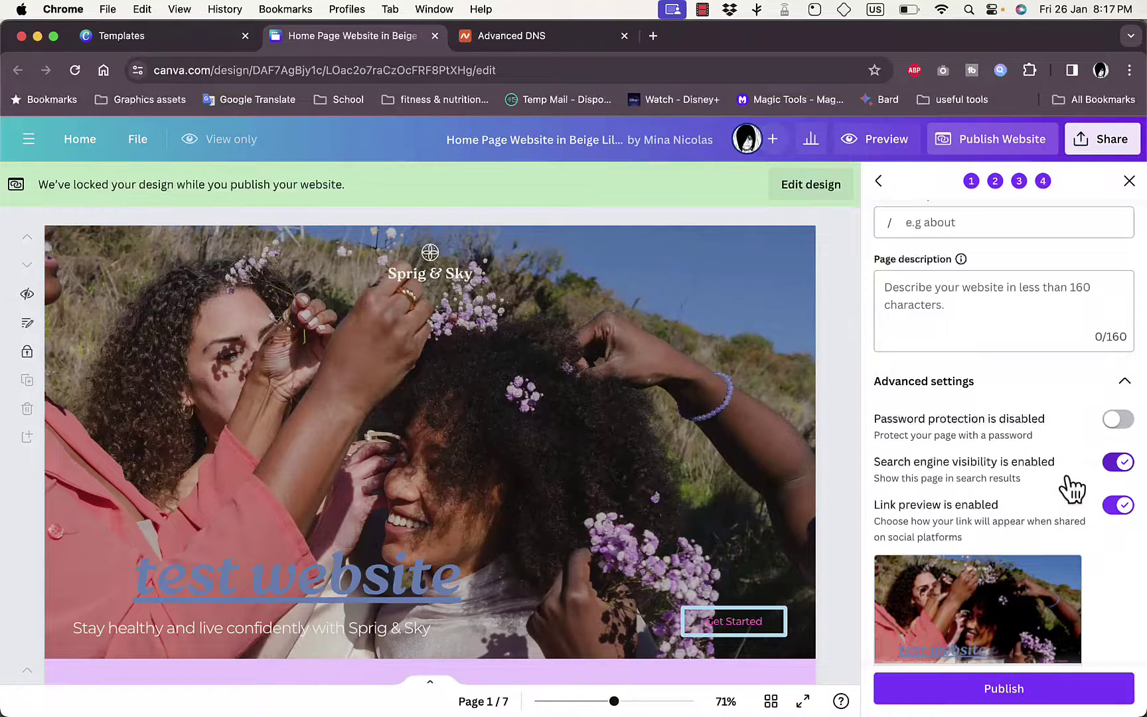
{"action": "scroll", "coordinate": [999, 522], "scroll_direction": "down", "scroll_amount": 1}
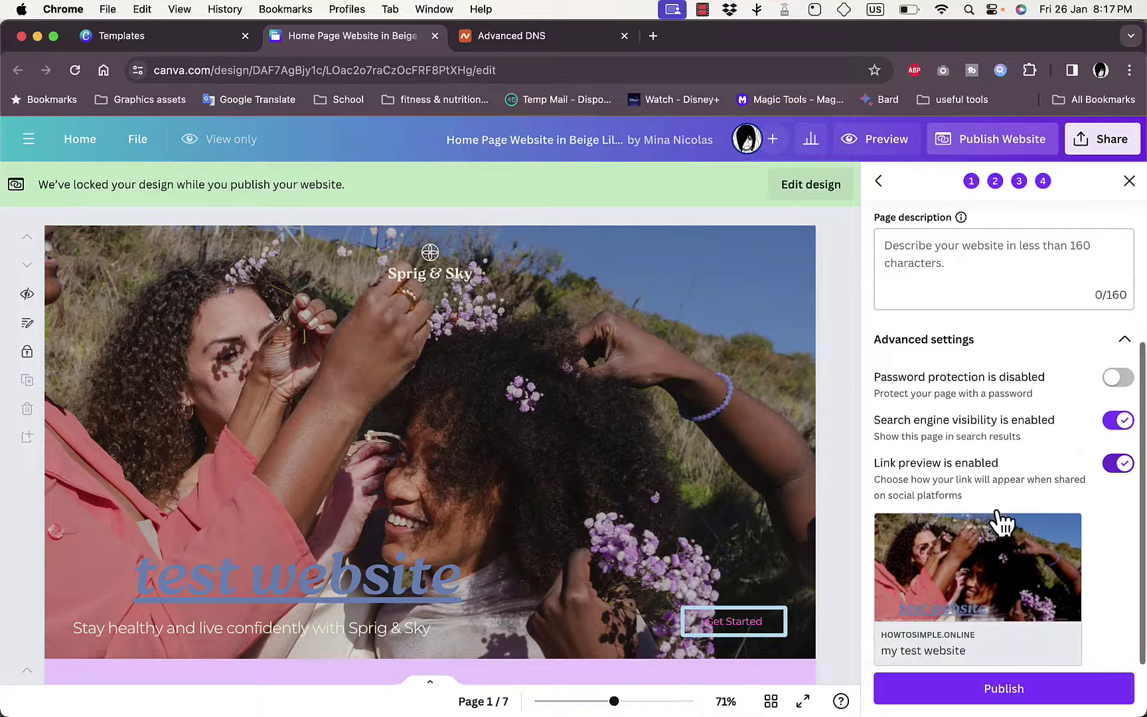
{"action": "left_click", "coordinate": [1027, 703]}
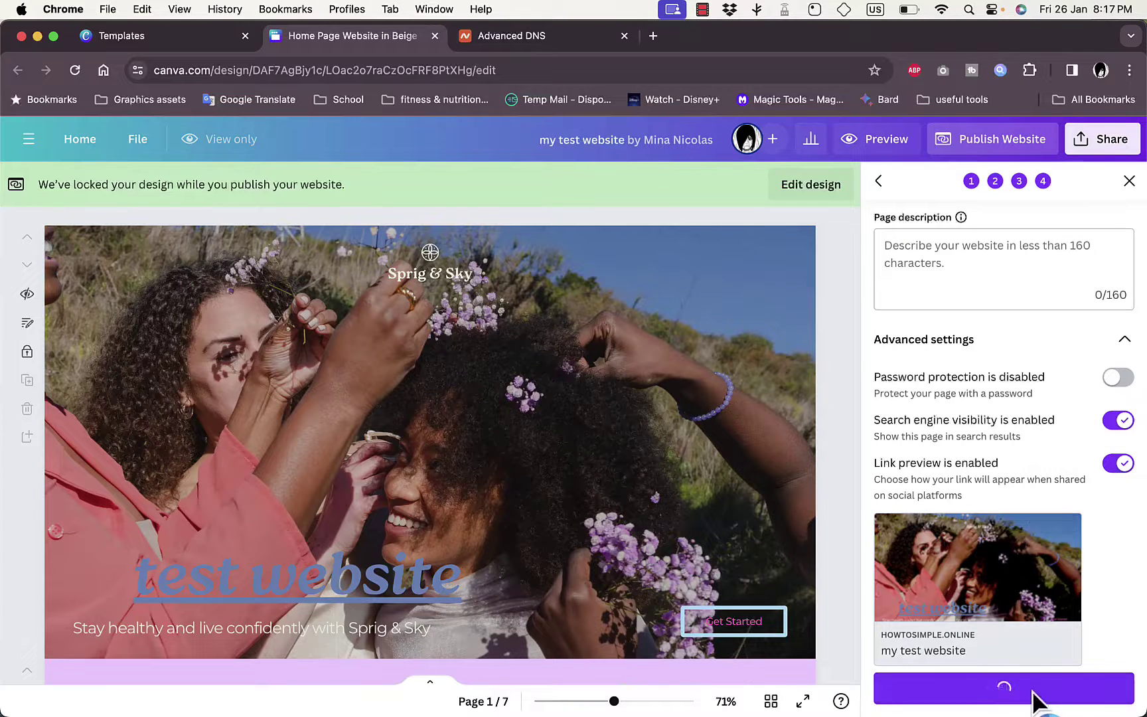